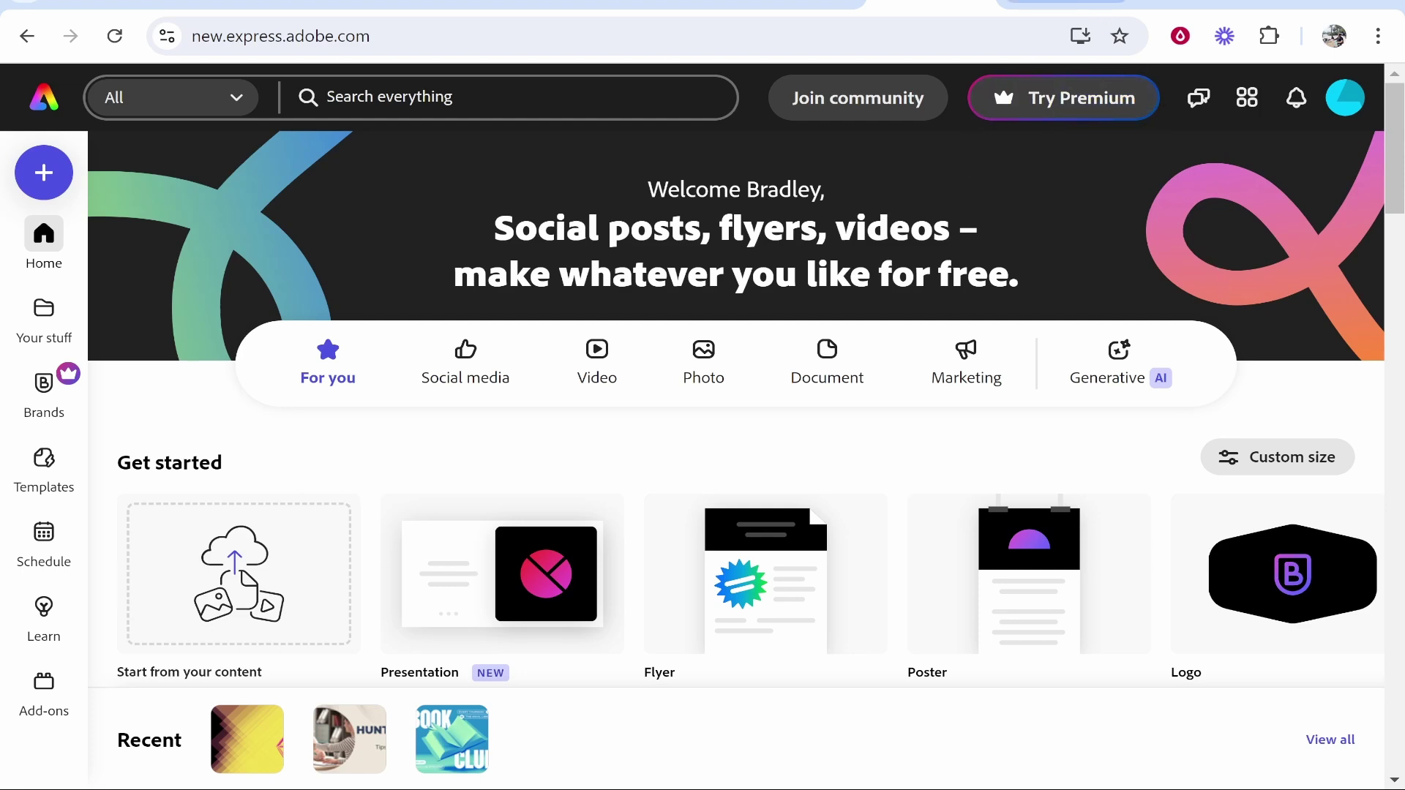
Step: View the Canva home page for comparison and return to Adobe Express
click(1065, 3)
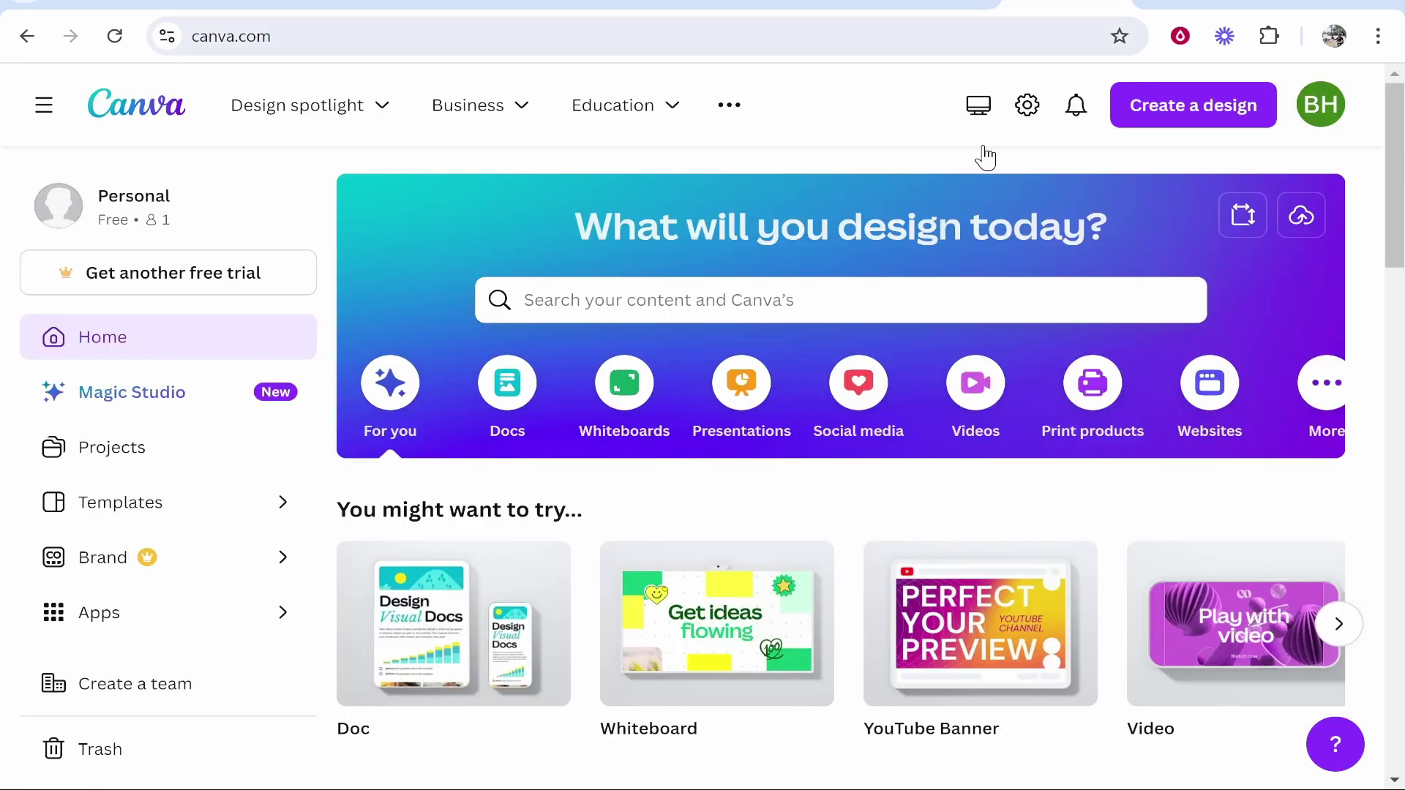
click(909, 7)
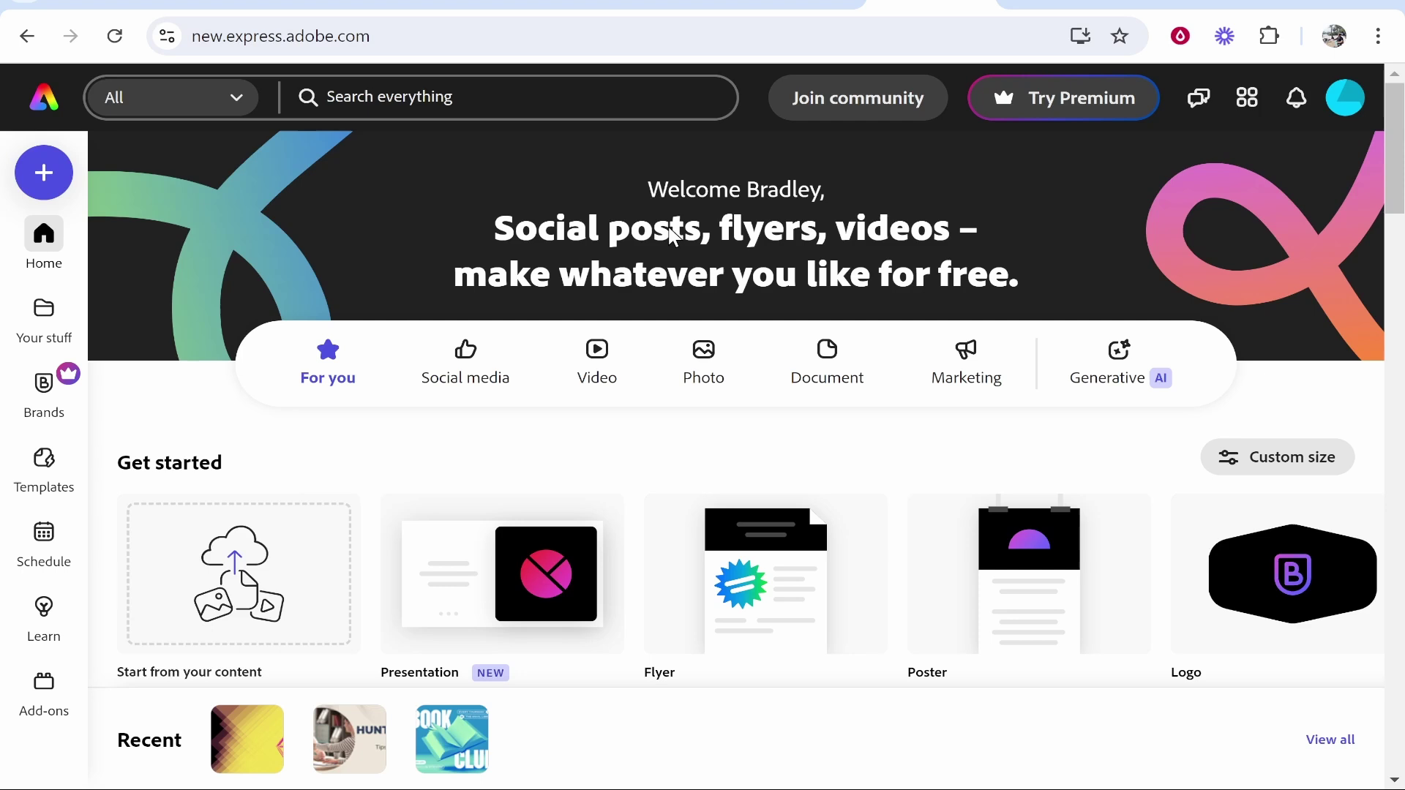
Step: Search for "youtube thumbnail" and start a new blank YouTube thumbnail design
click(456, 101)
text(youtu)
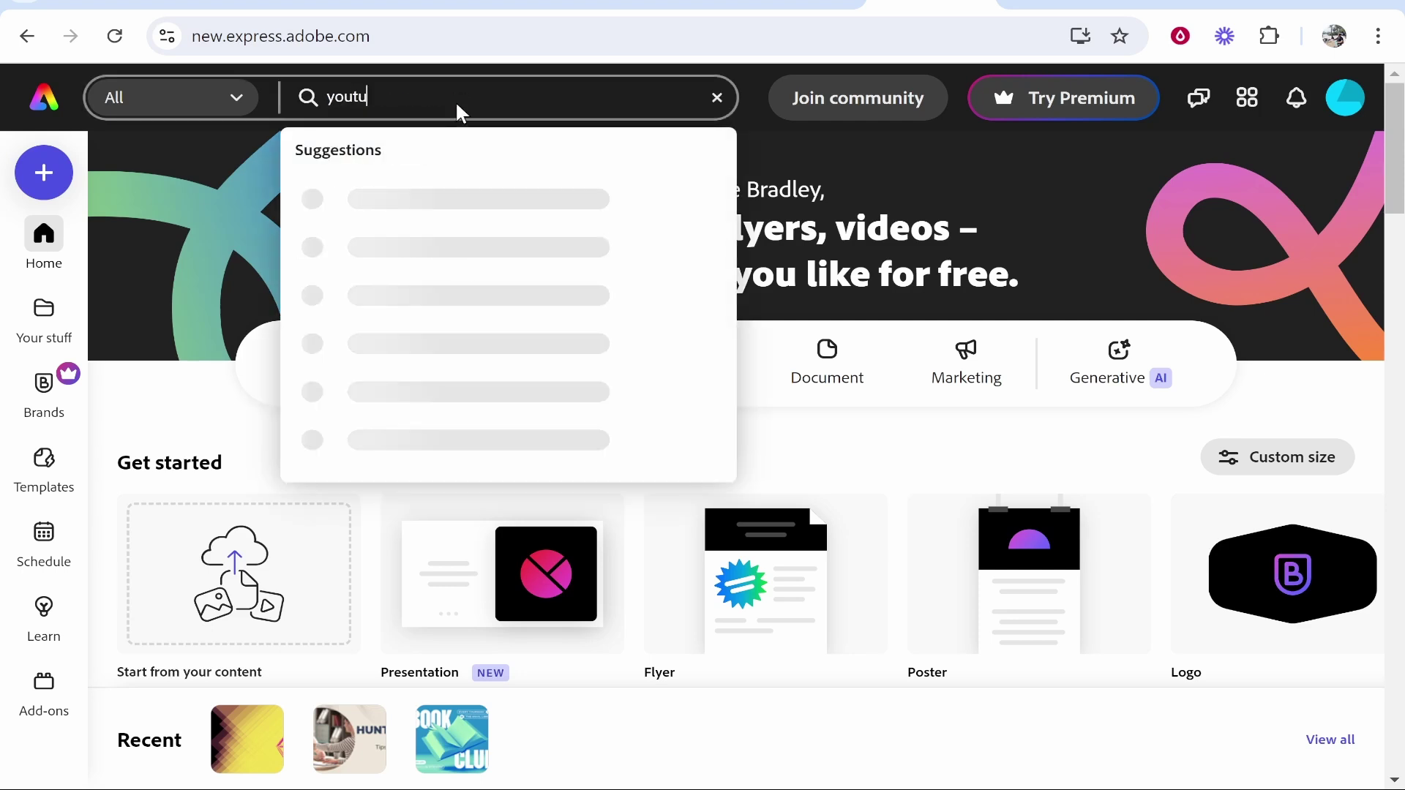
text(be thumbnail)
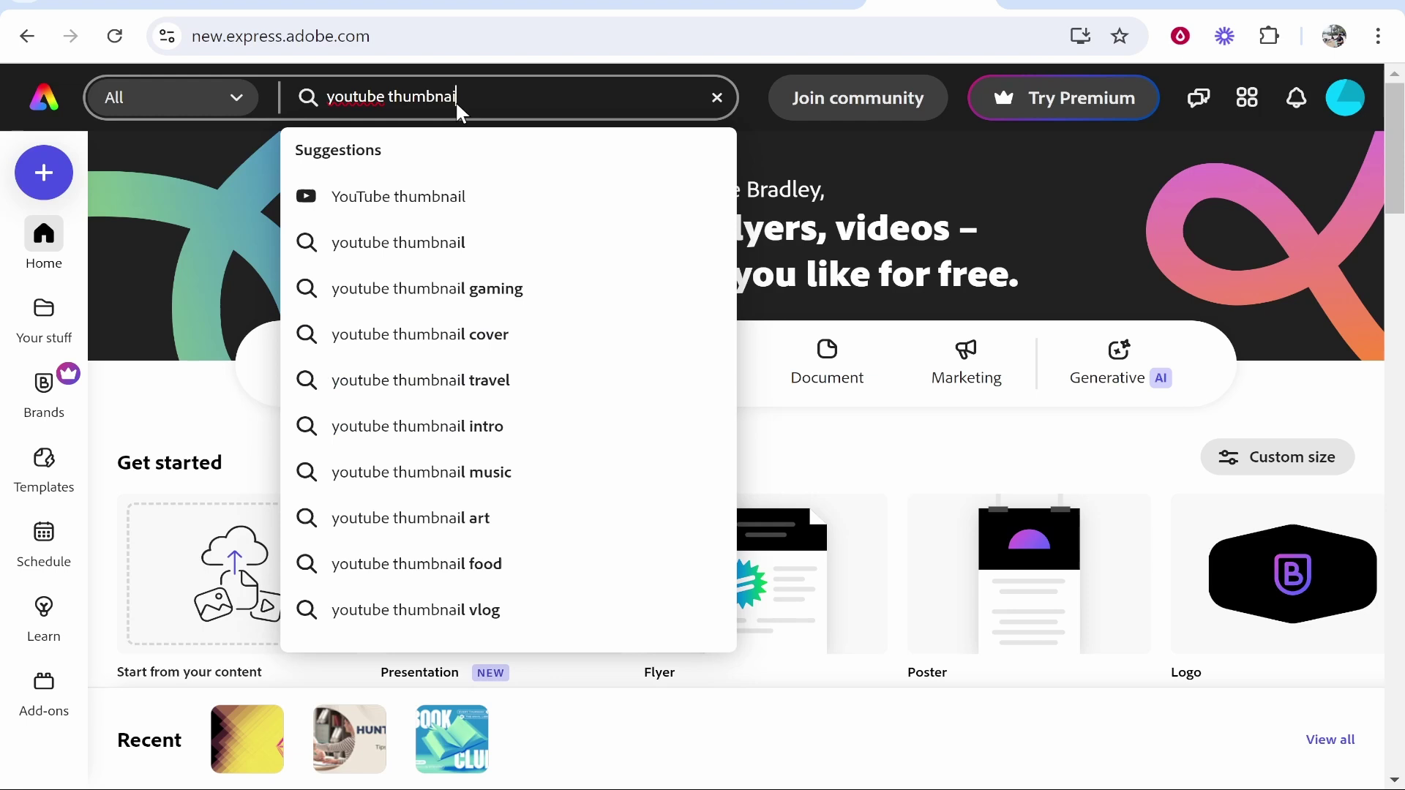
click(442, 202)
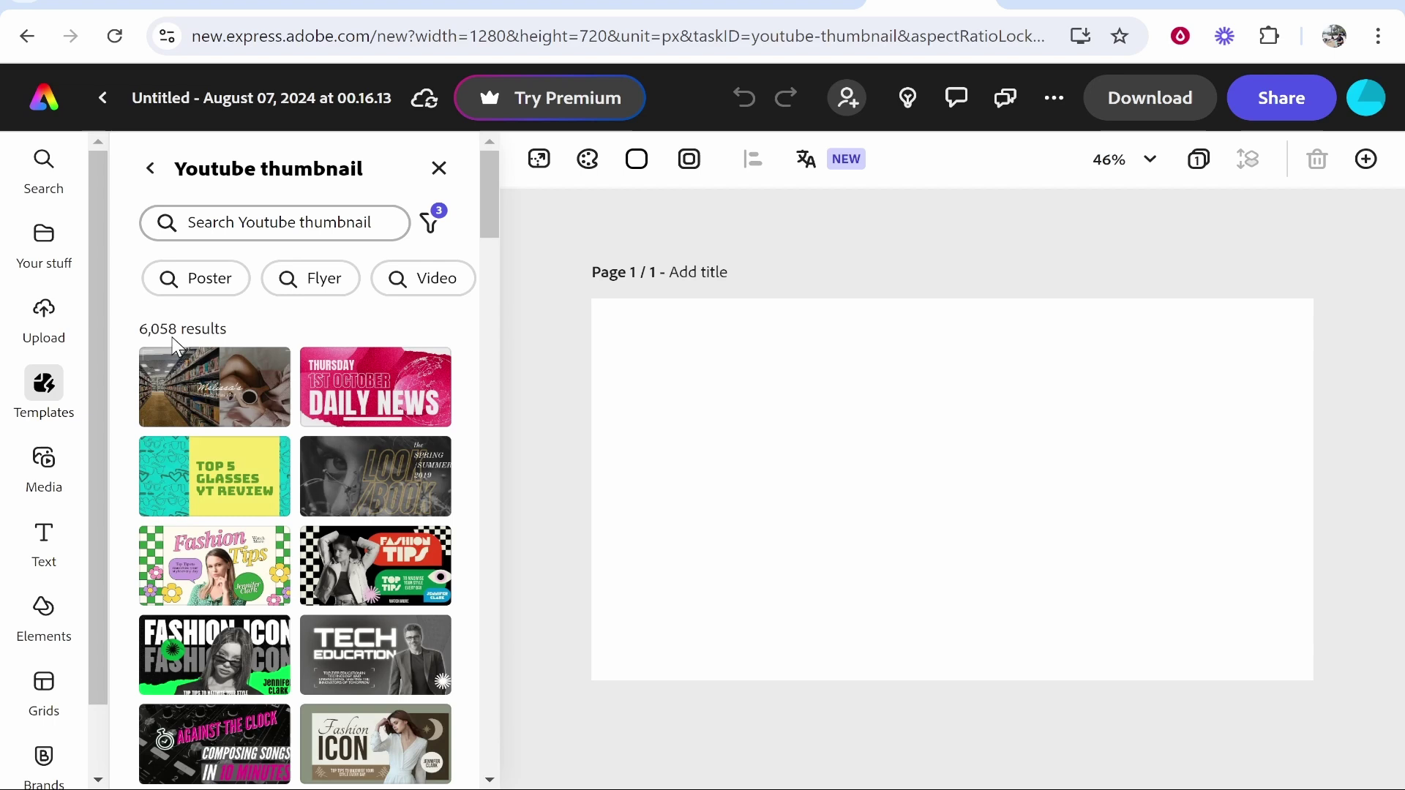
Step: Inspect the price options in the YouTube thumbnail template filters and close the filters
click(438, 225)
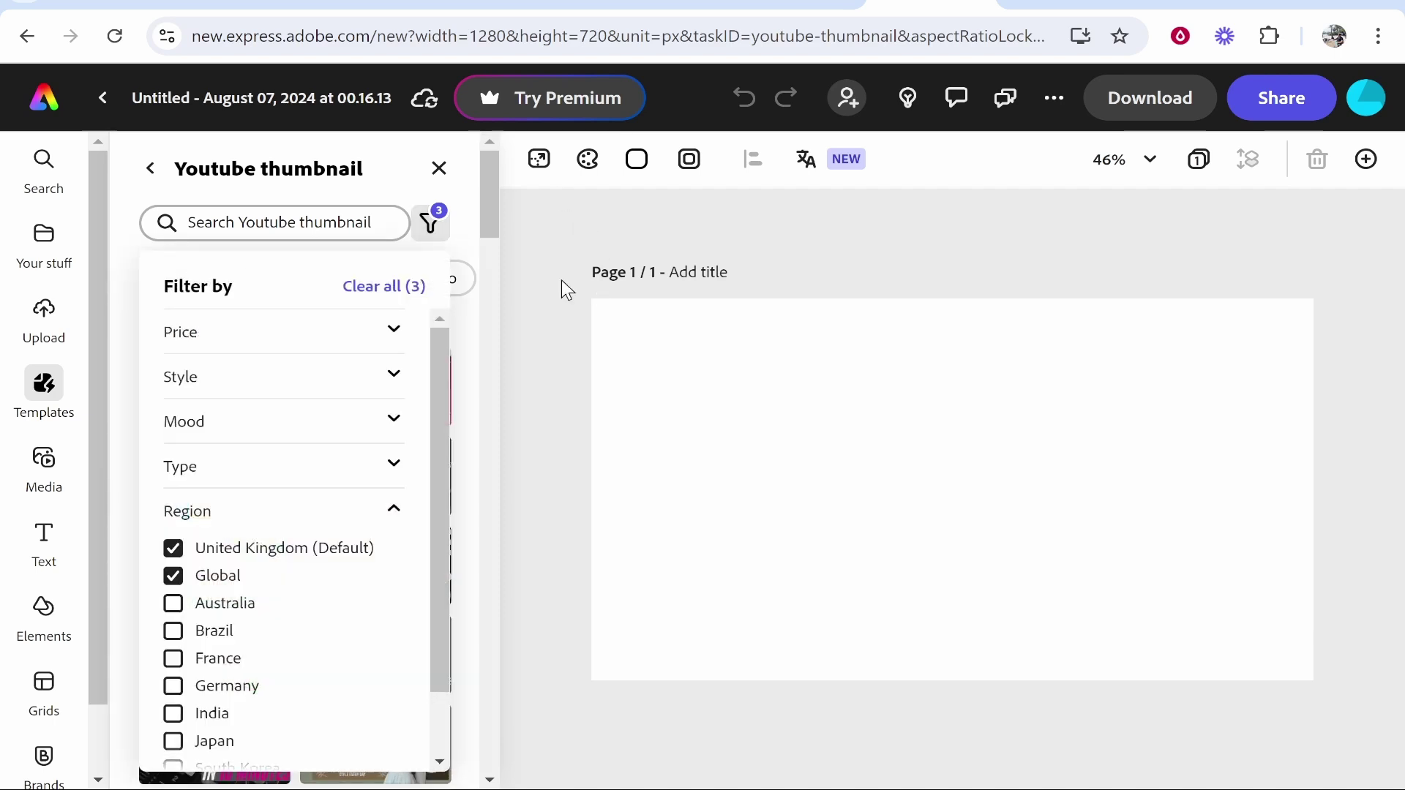
click(335, 337)
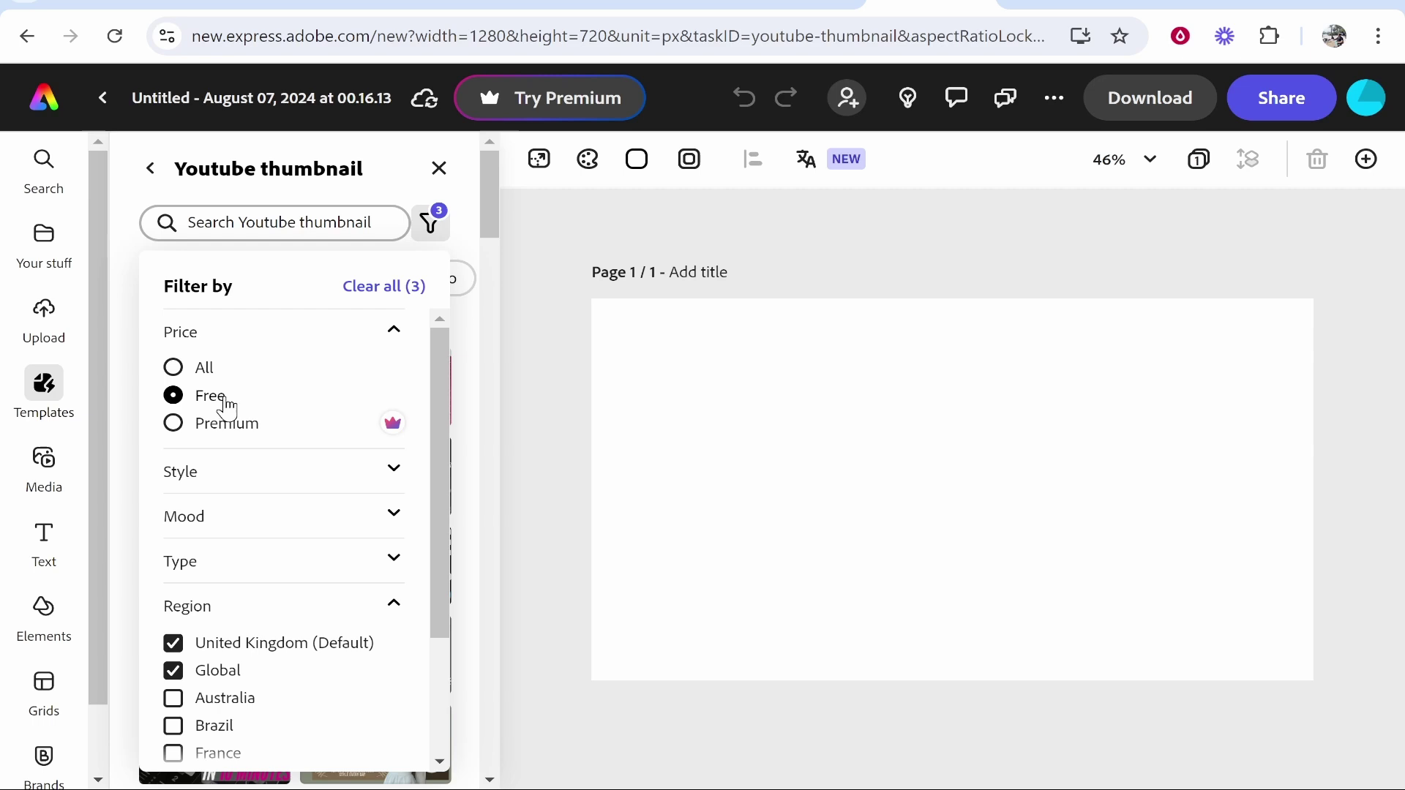
click(265, 156)
Step: Browse the YouTube thumbnail templates and apply "Highlights of The Cycling Competition" to the blank page
scroll(358, 578, down, 10)
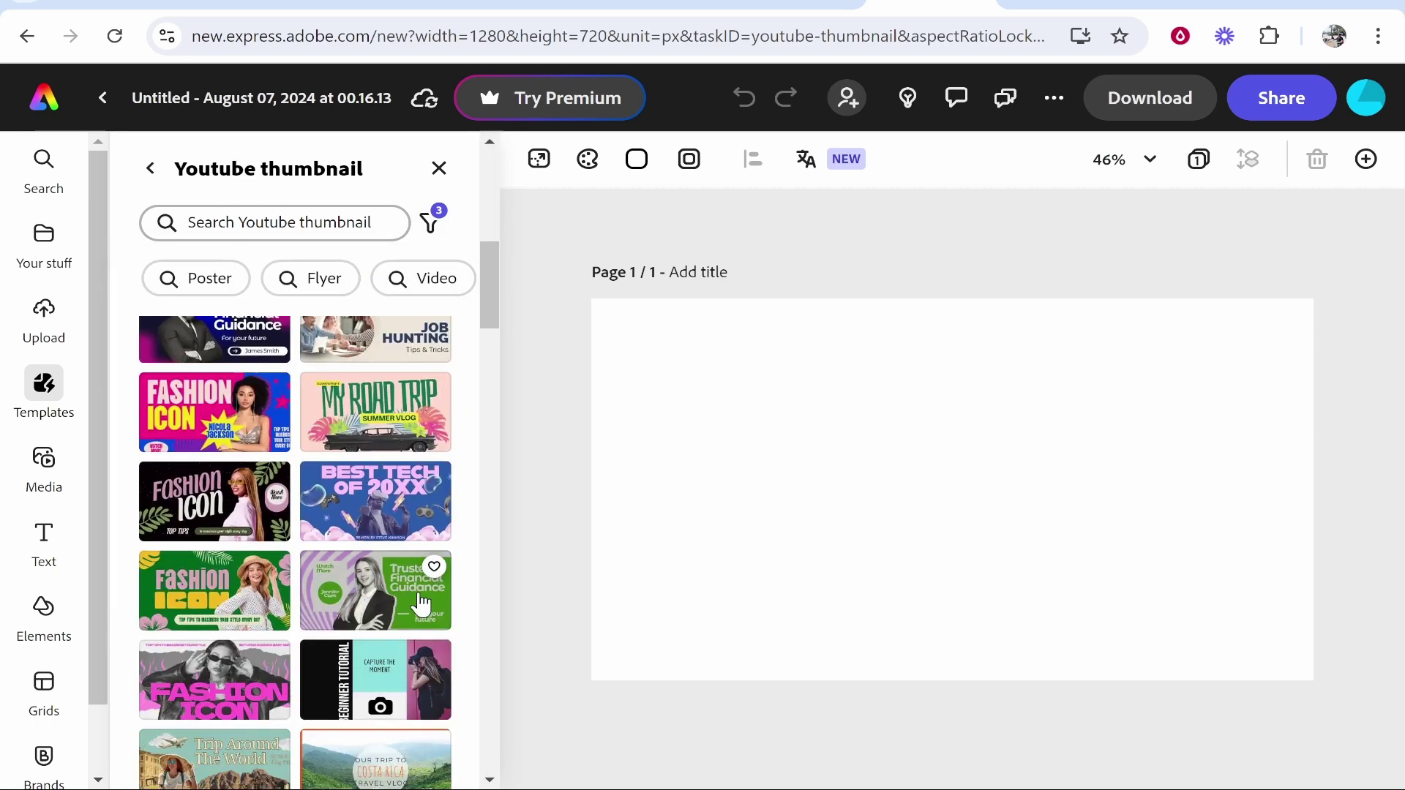
scroll(421, 605, down, 8)
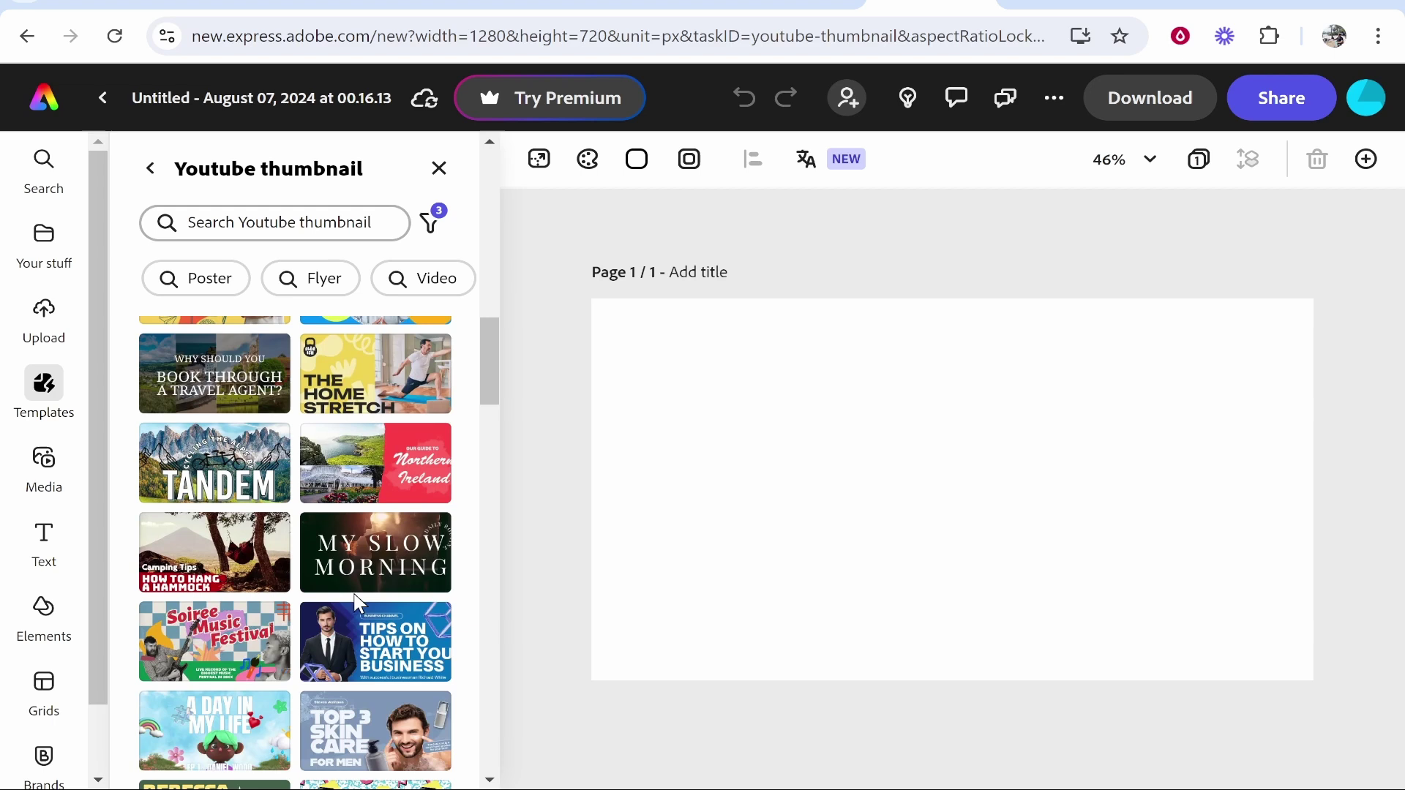
scroll(356, 602, down, 15)
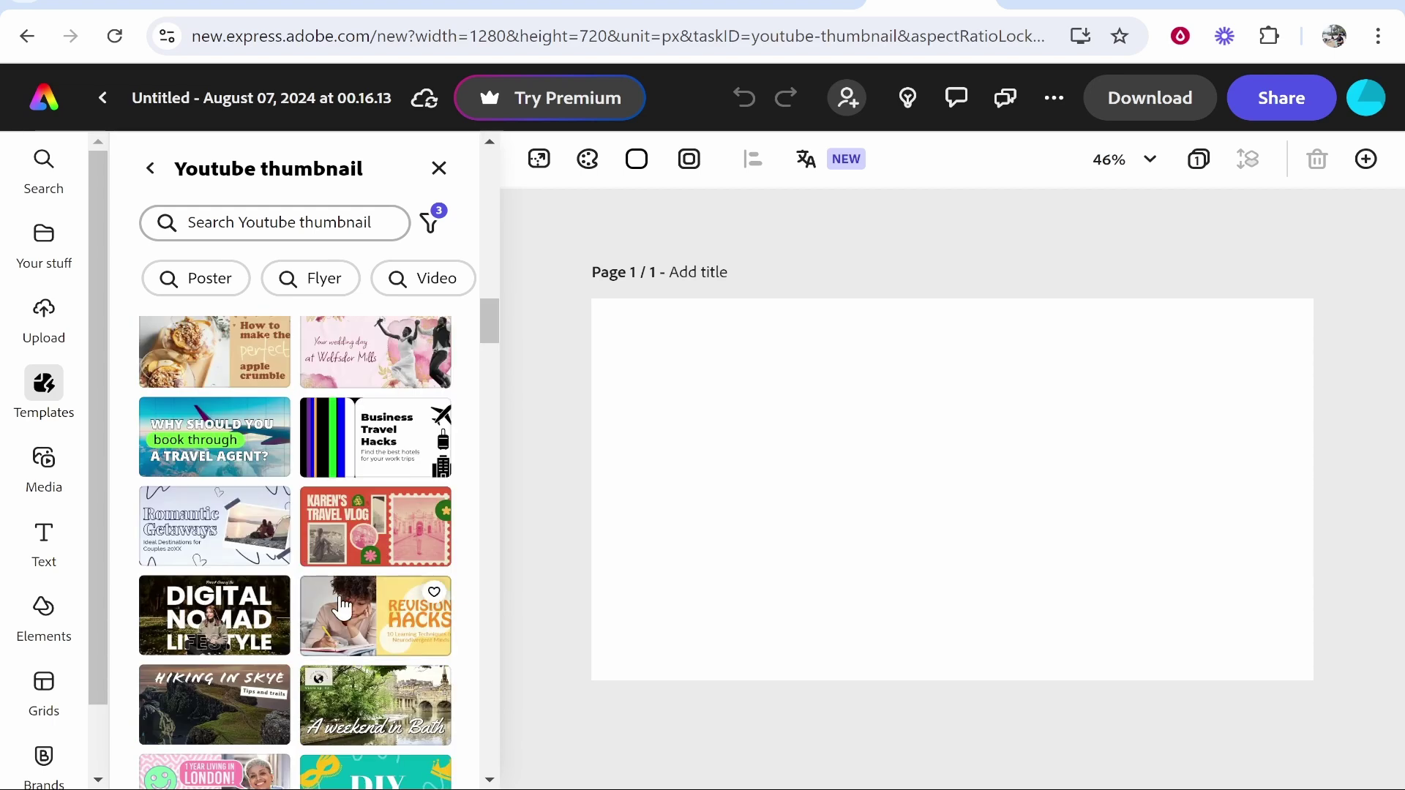
scroll(343, 616, down, 3)
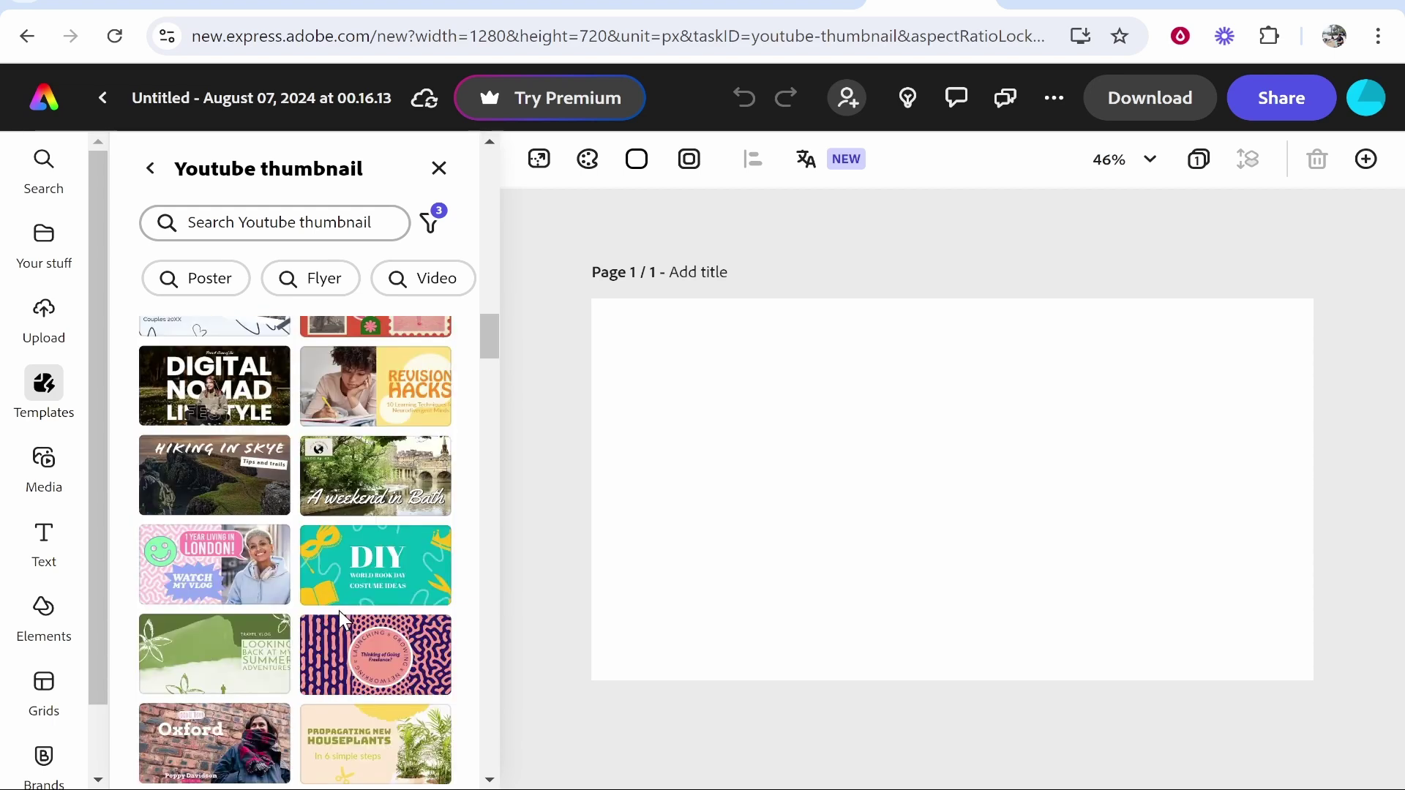
scroll(359, 567, down, 10)
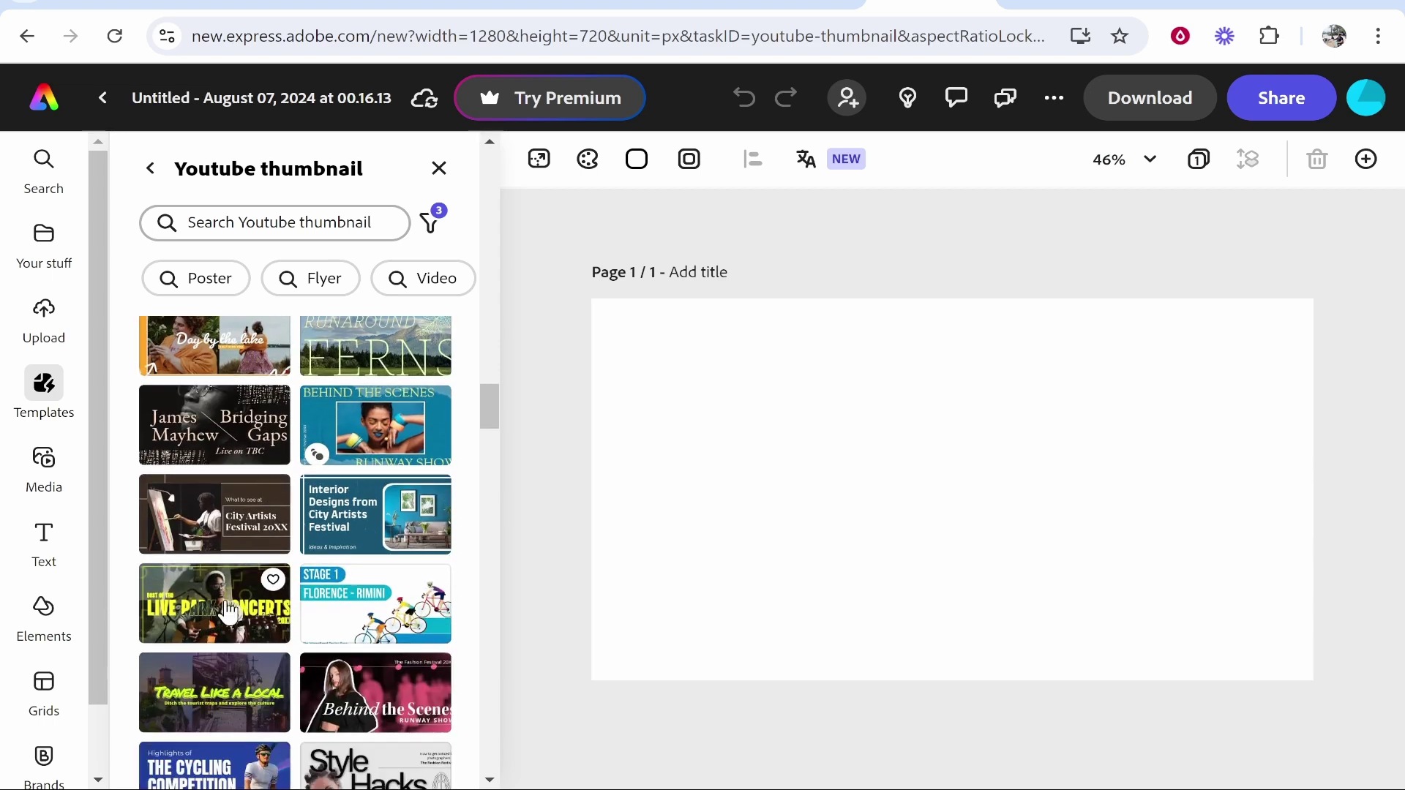
scroll(205, 468, down, 2)
scroll(216, 512, down, 3)
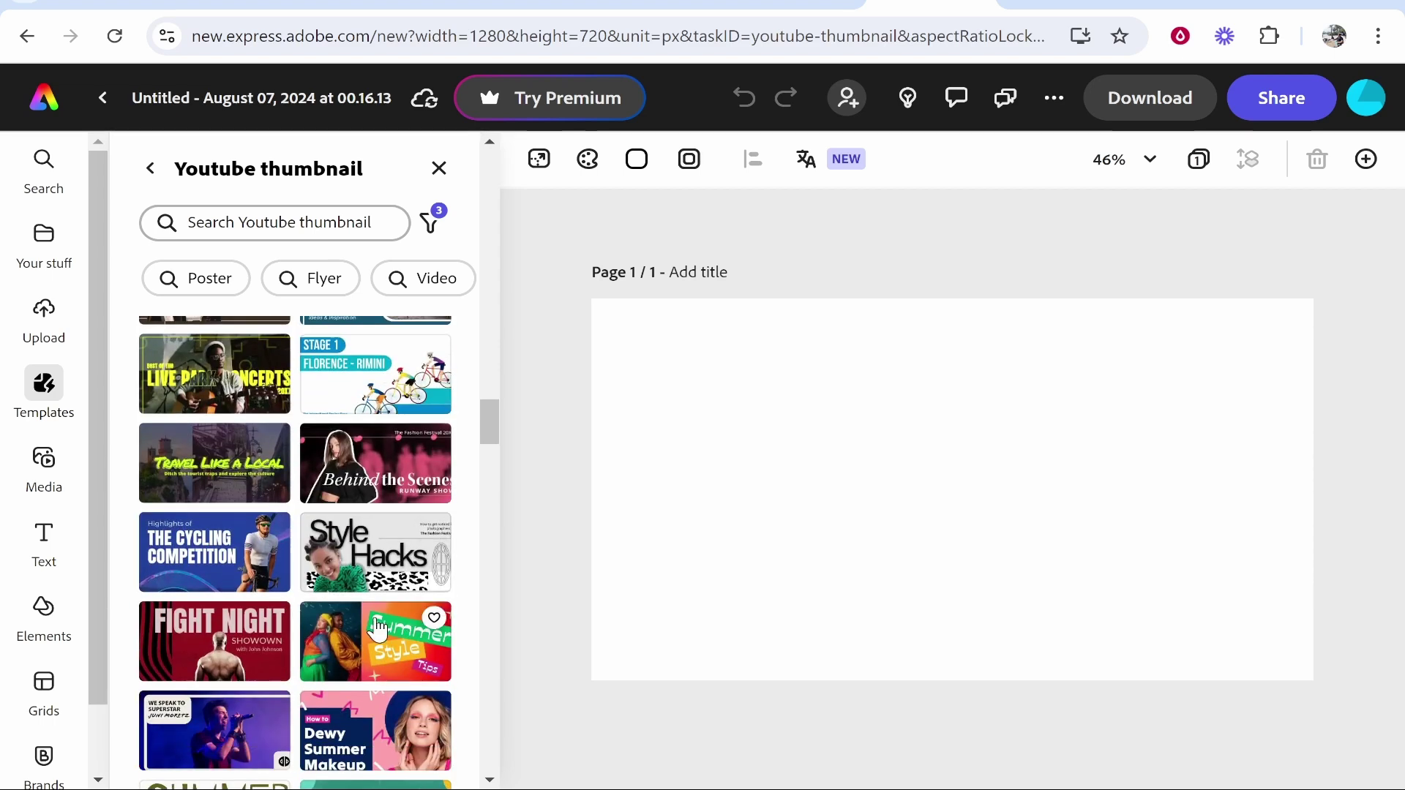
click(236, 576)
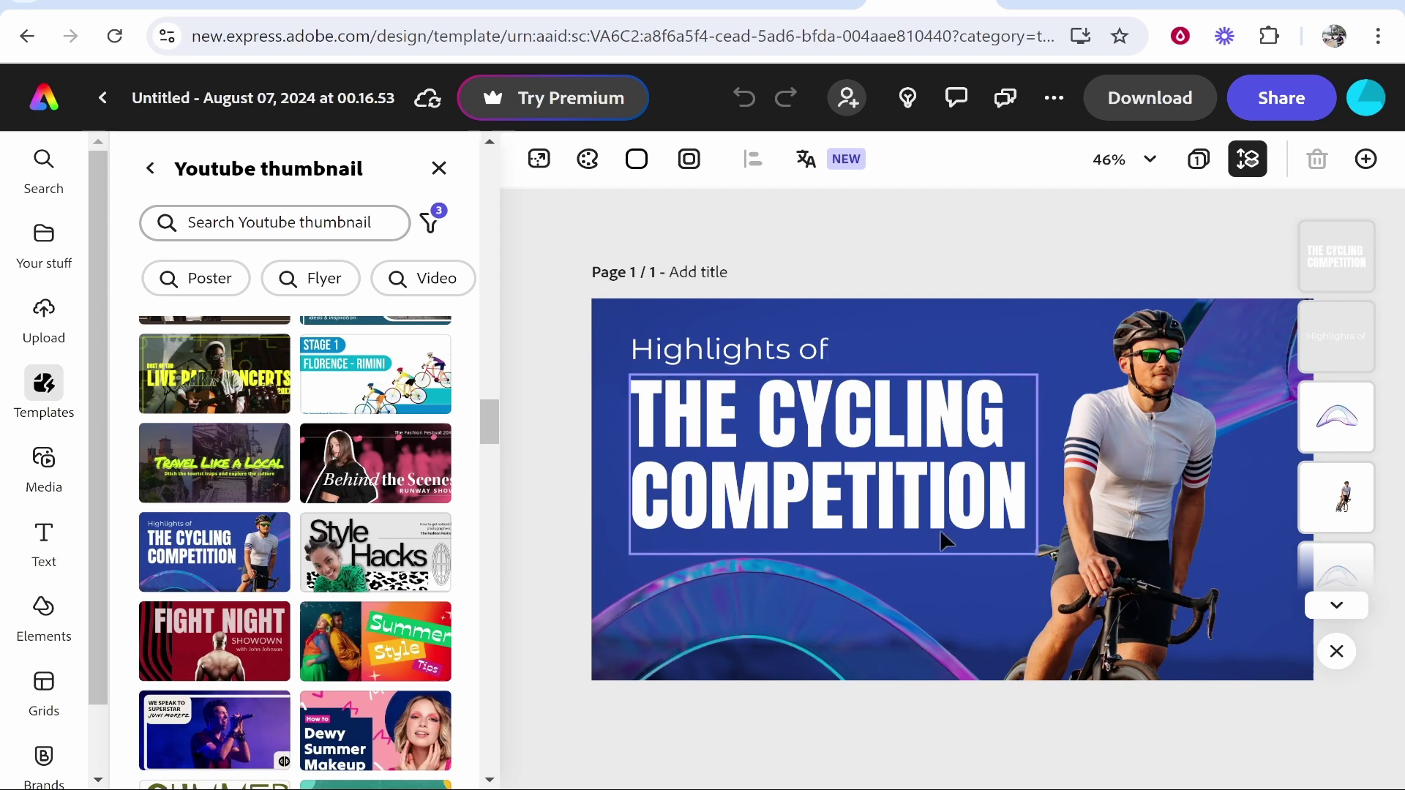
Step: Replace the large heading "The Cycling Competition" with "How To"
click(1031, 483)
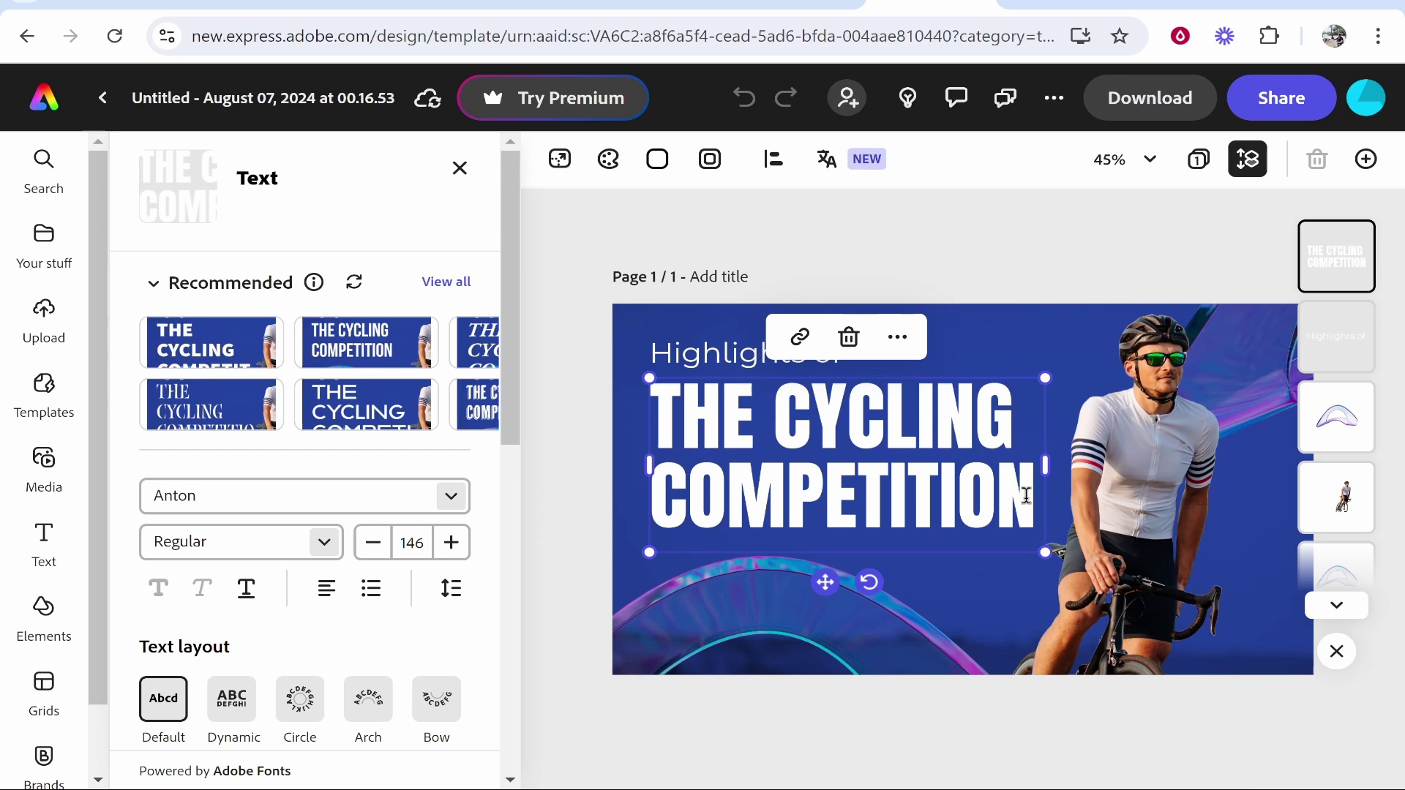
drag(1027, 495, 629, 432)
key(BackSpace)
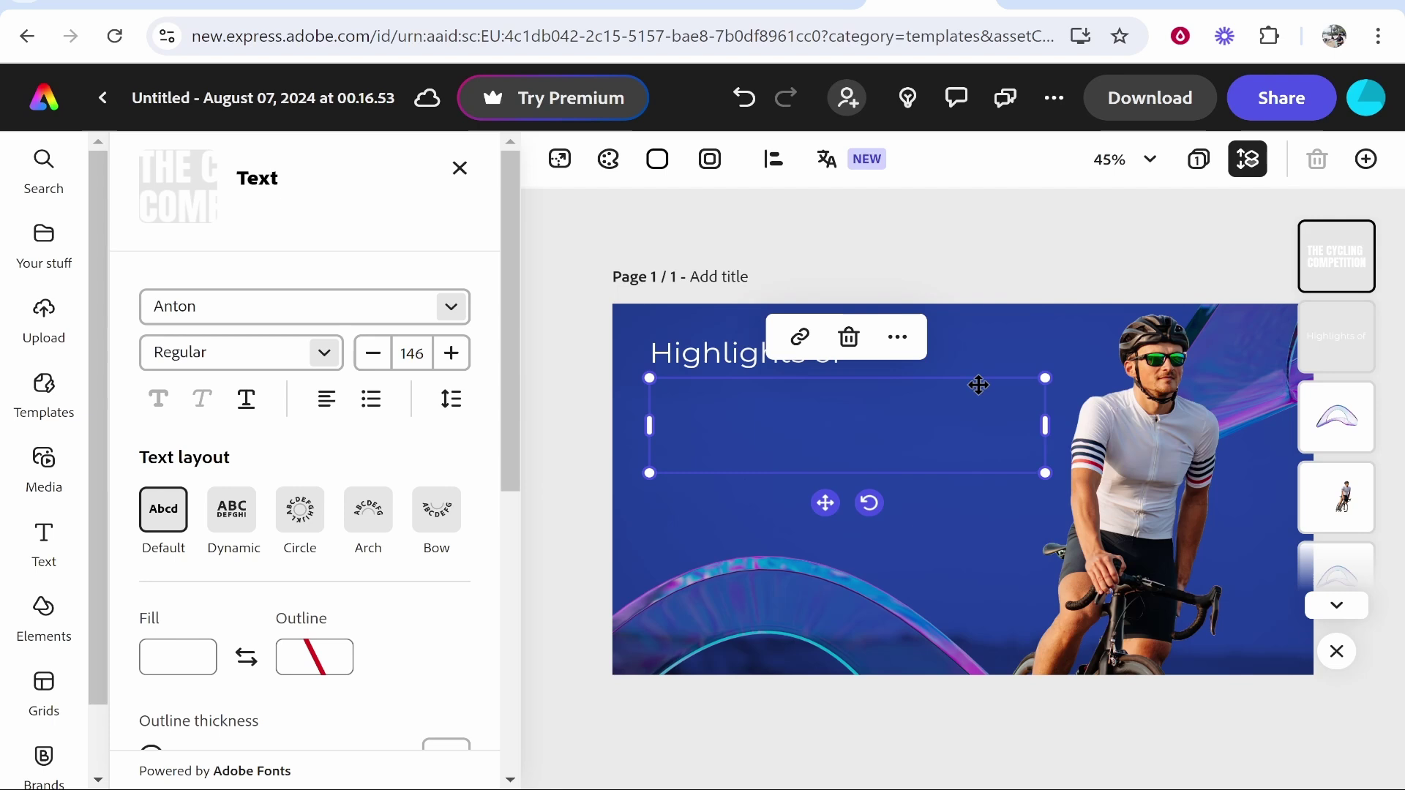
text(Ho)
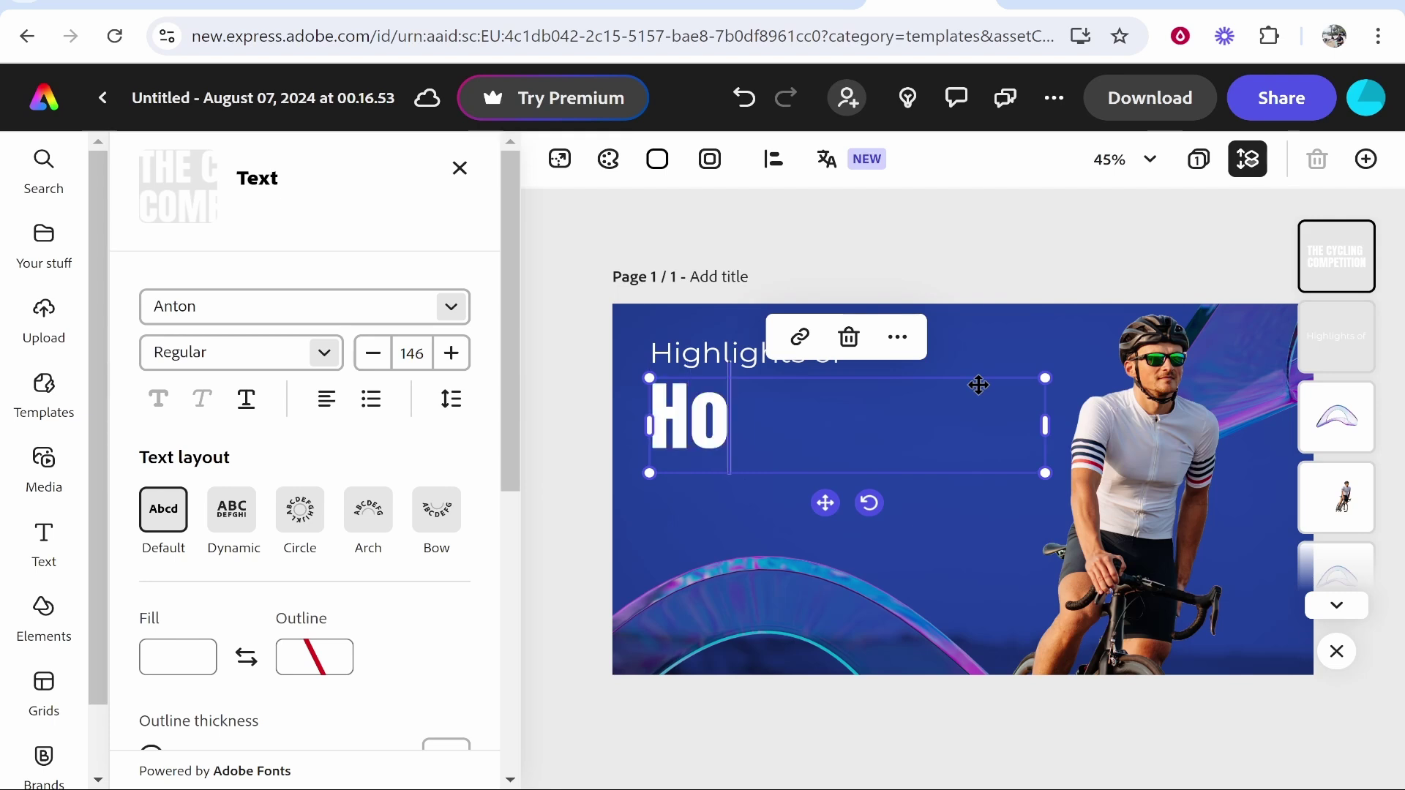
text(w To)
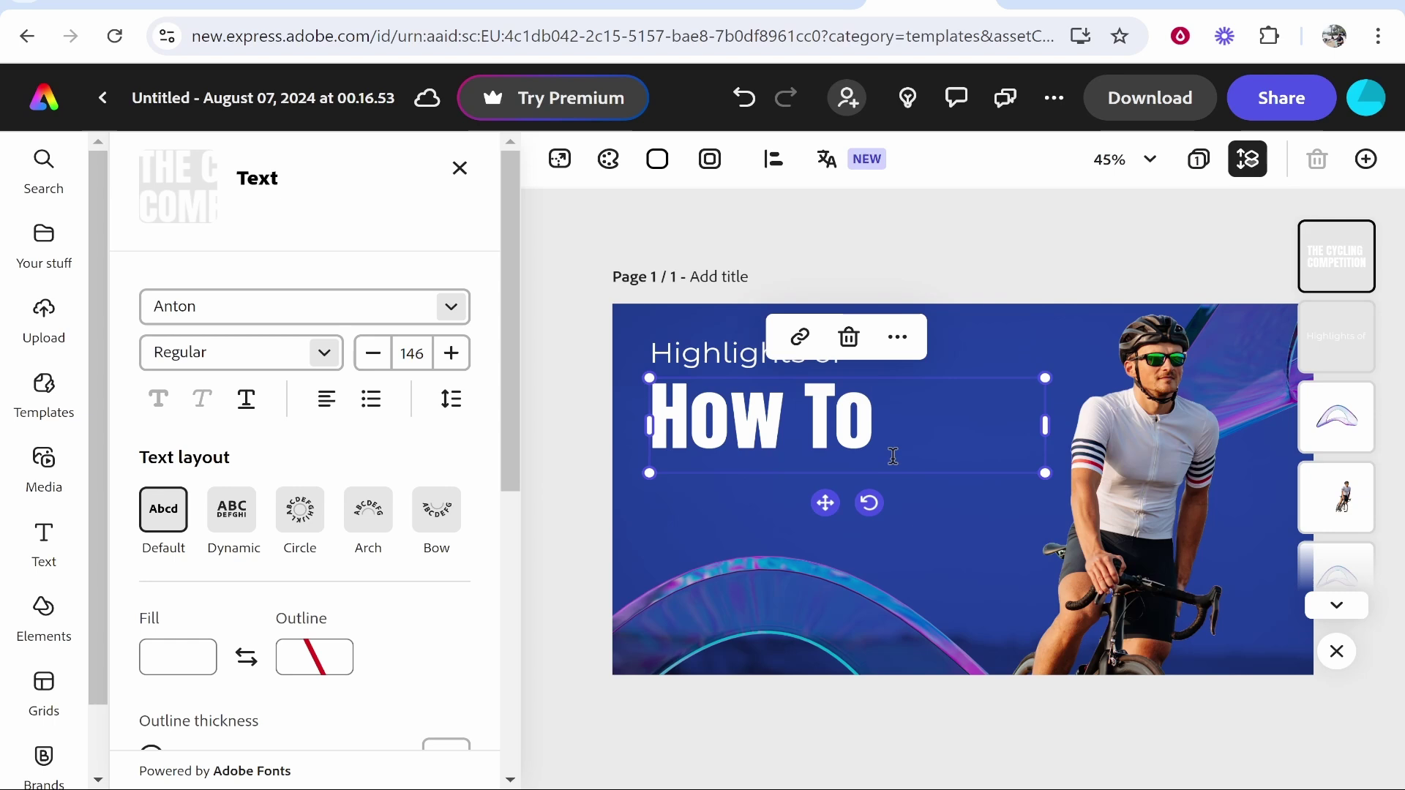
click(887, 673)
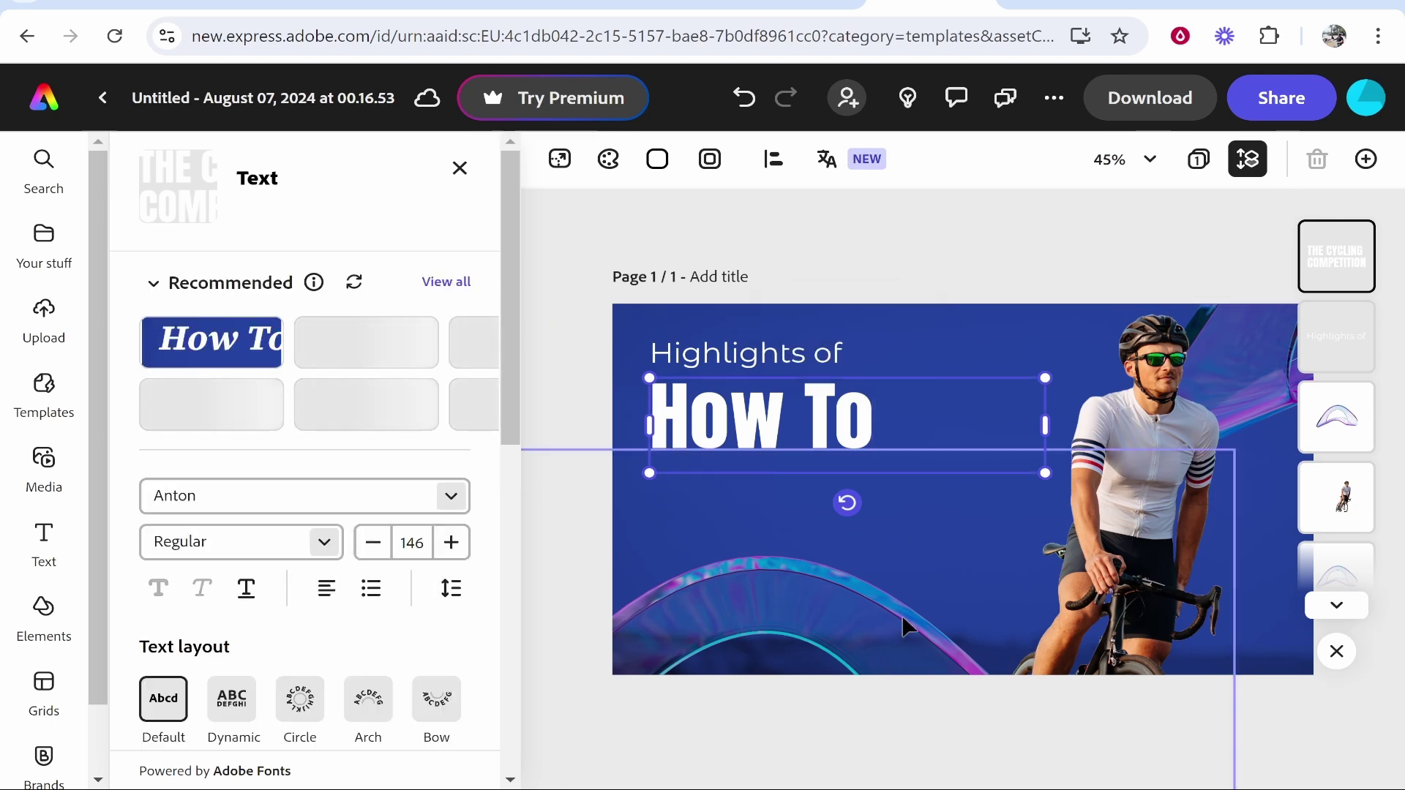
Step: Add a new text box below "How To" reading "Delete Facebook" on two lines
click(44, 545)
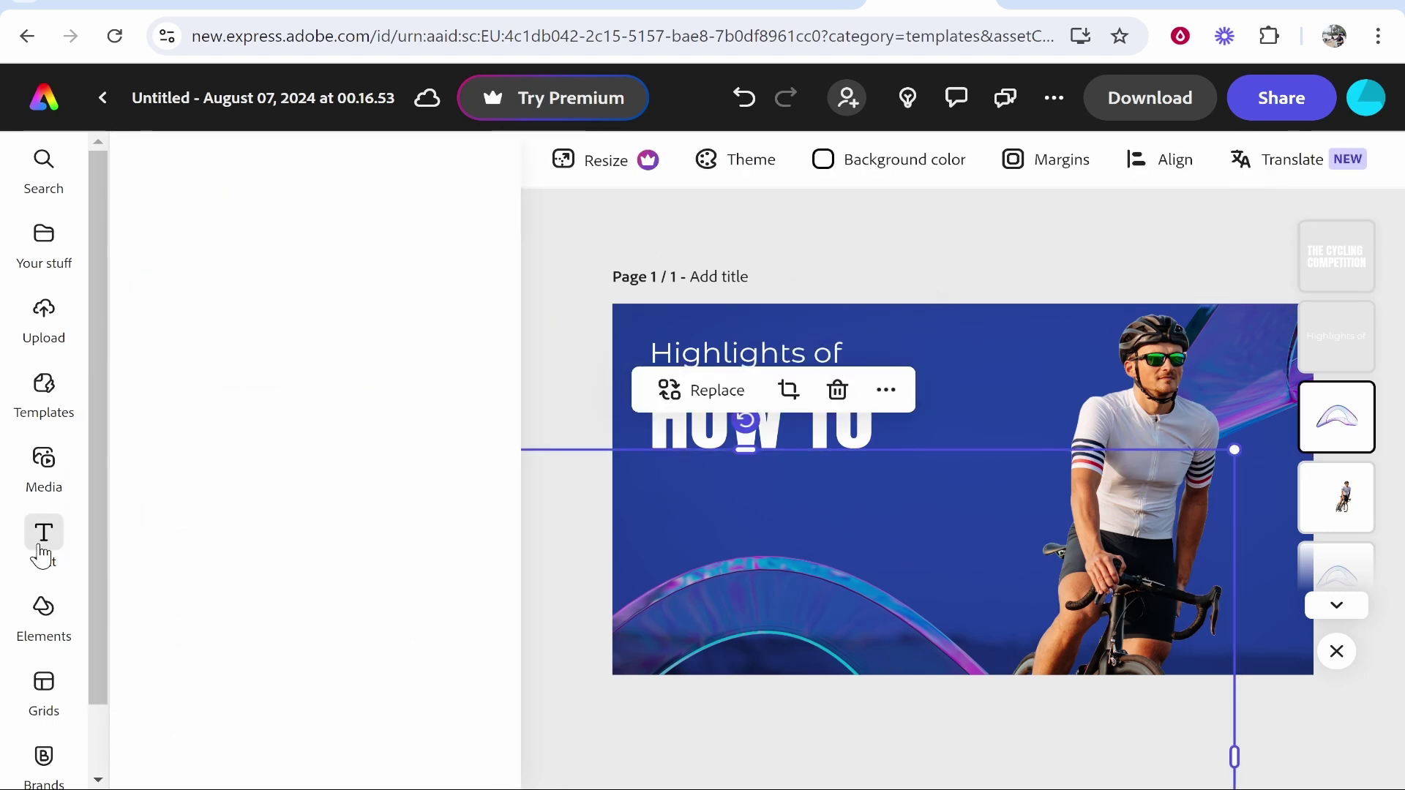
click(434, 402)
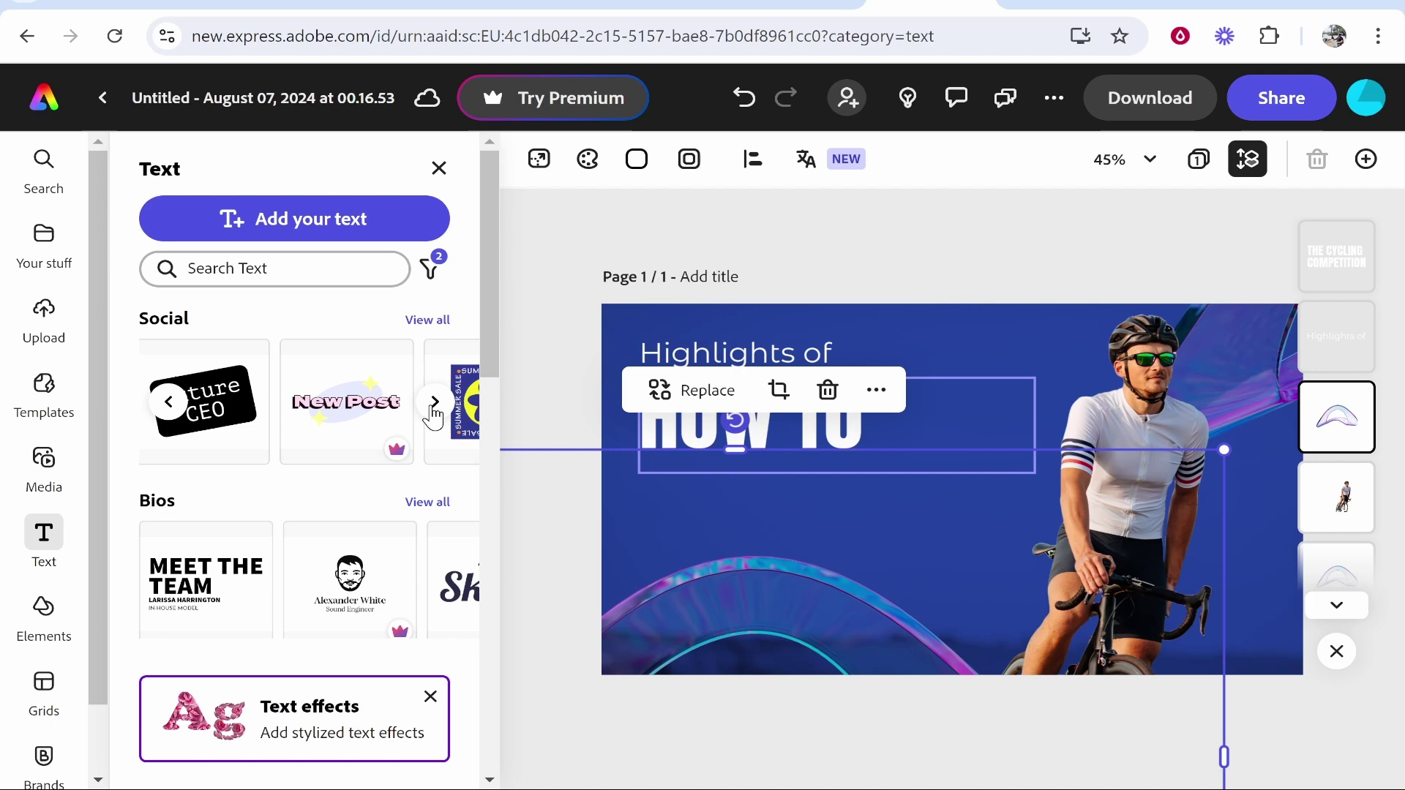
click(269, 219)
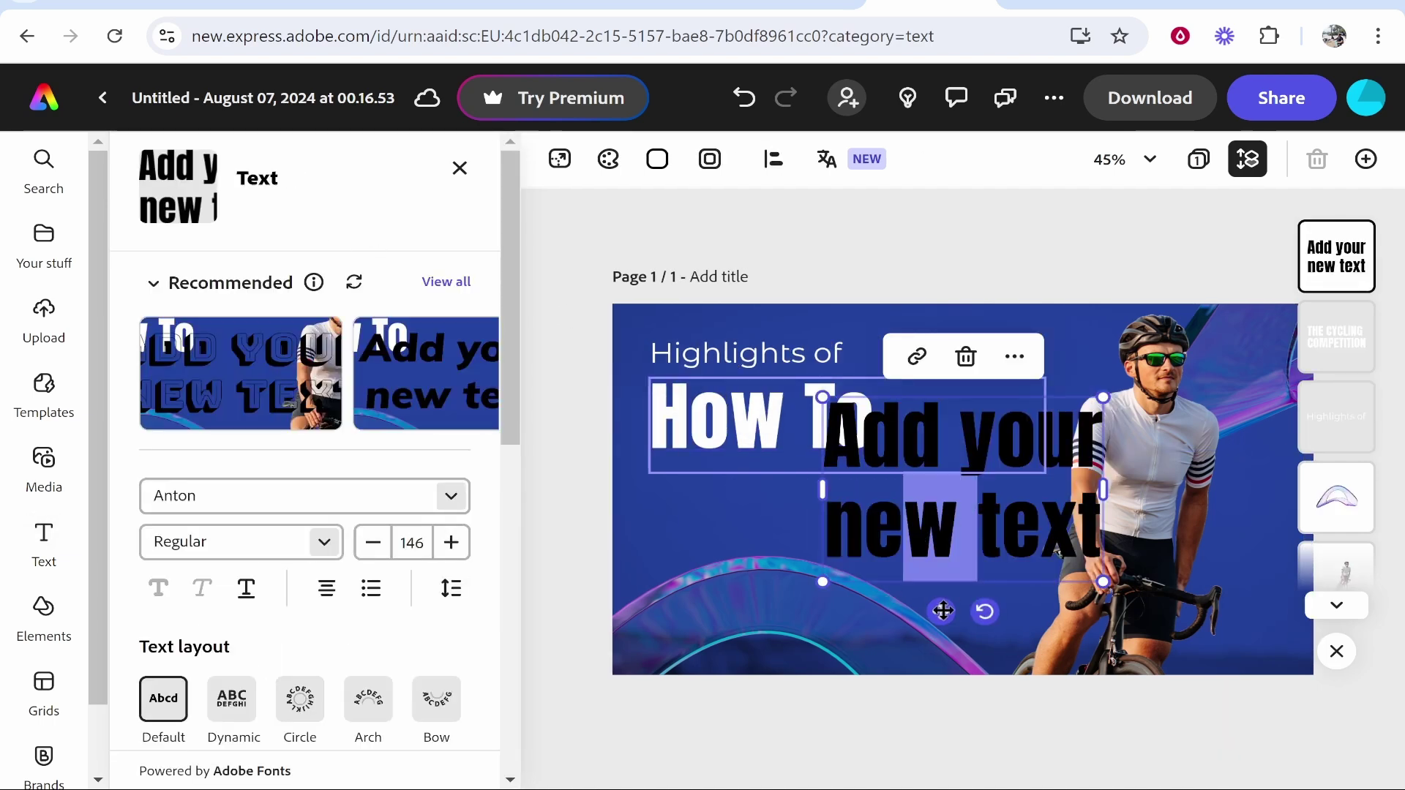
drag(944, 611, 785, 662)
triple_click(870, 497)
text(Dele)
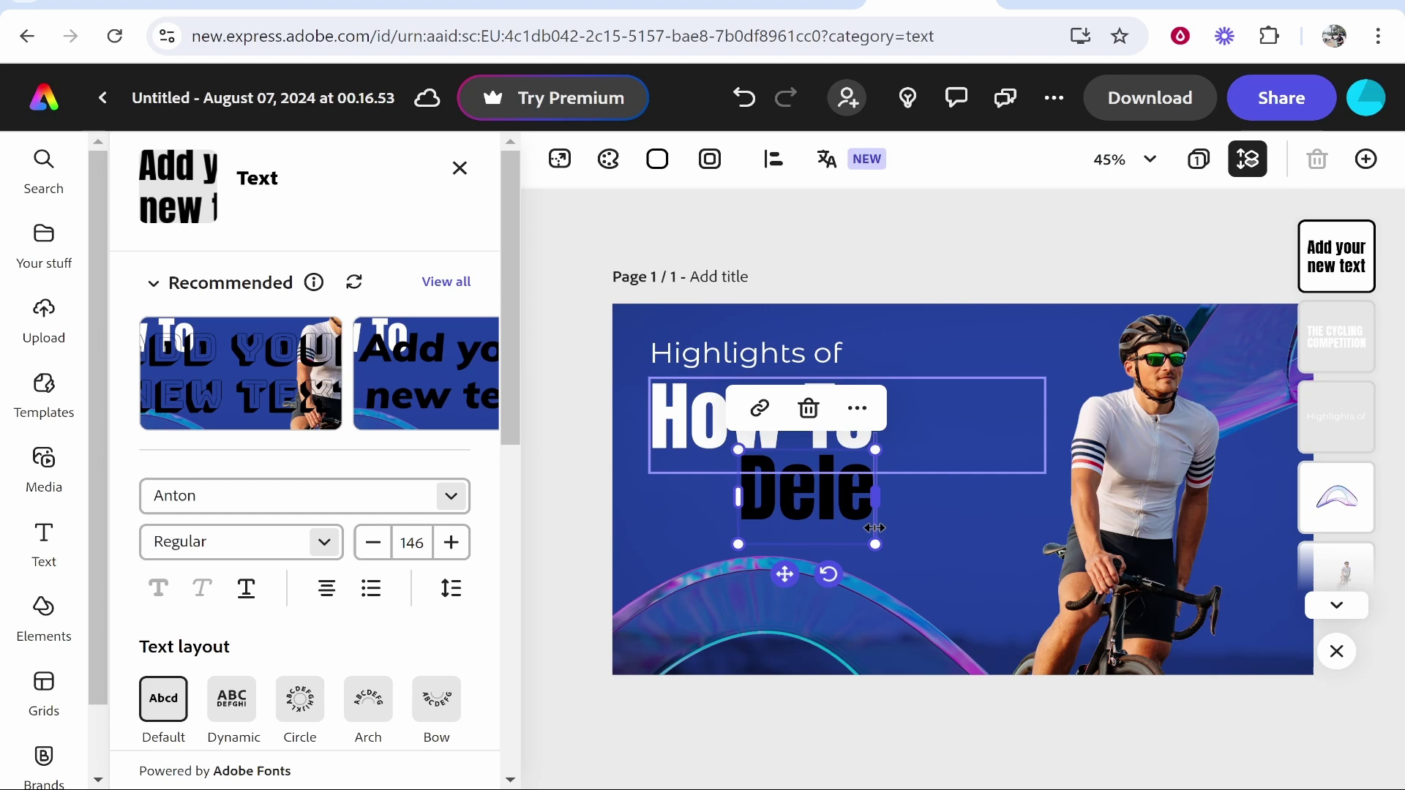
text(te)
key(Return)
text(Facebook)
Step: Select all of the "Delete Facebook" text and change its font to Aileron Black
double_click(938, 590)
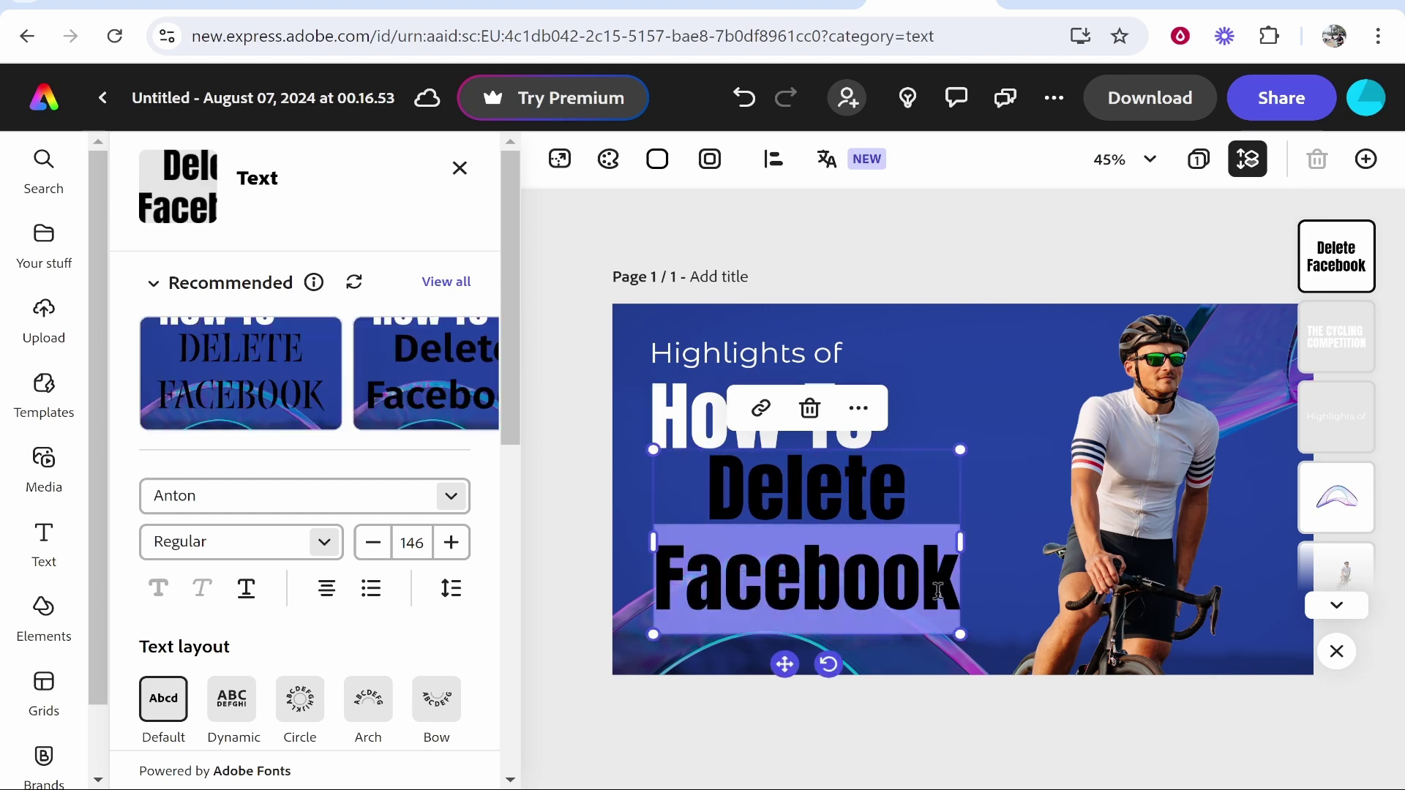
key(ctrl+a)
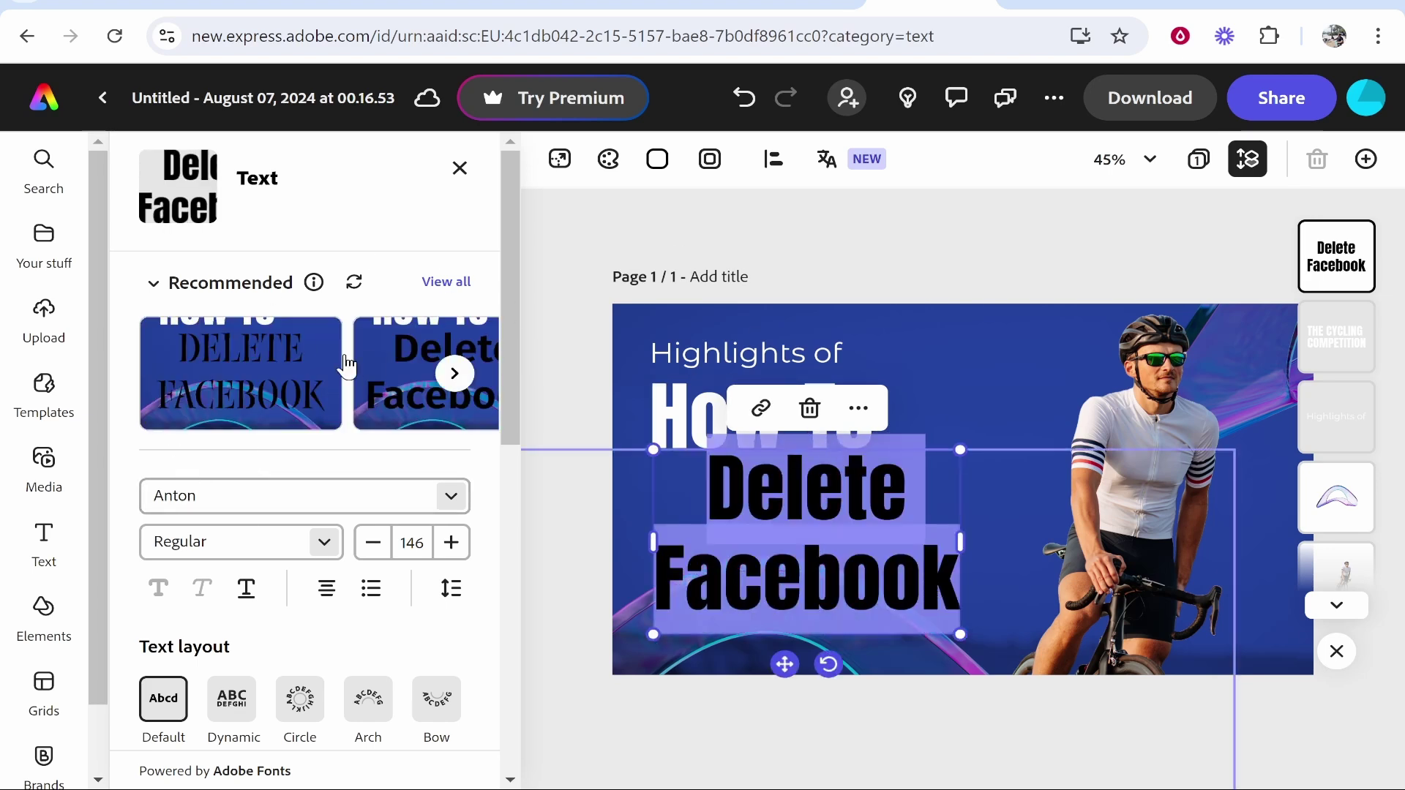
click(454, 373)
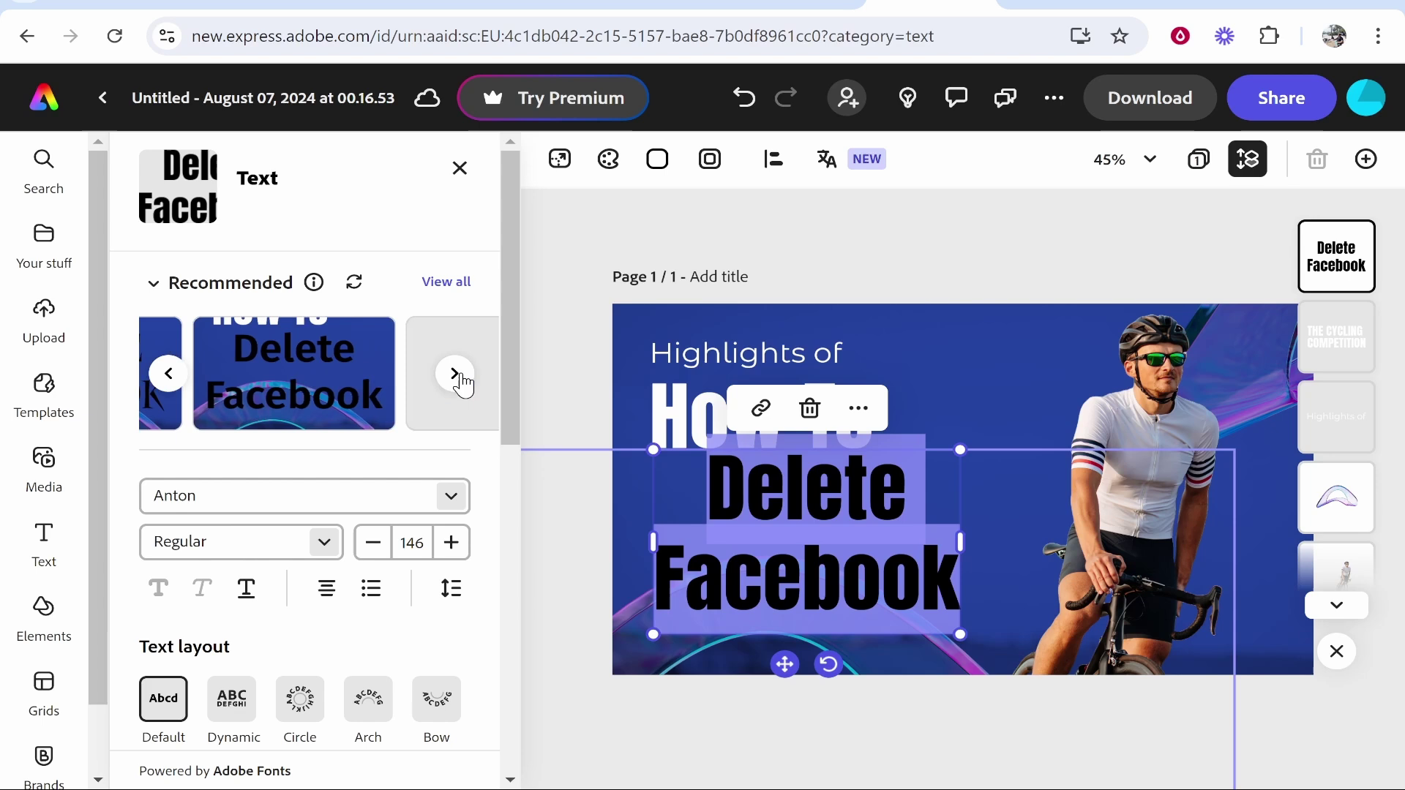
click(459, 375)
click(412, 370)
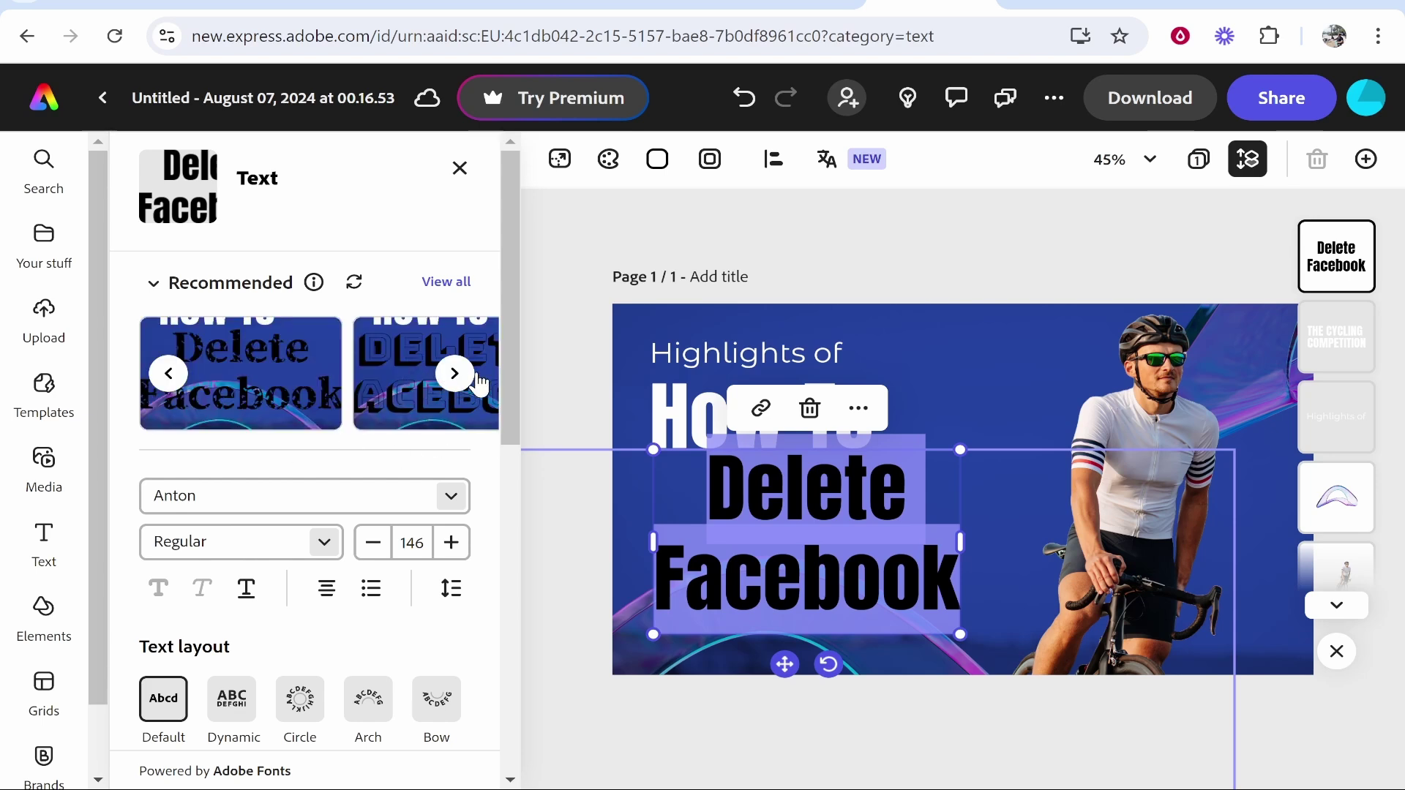
click(460, 377)
click(450, 496)
scroll(307, 395, down, 3)
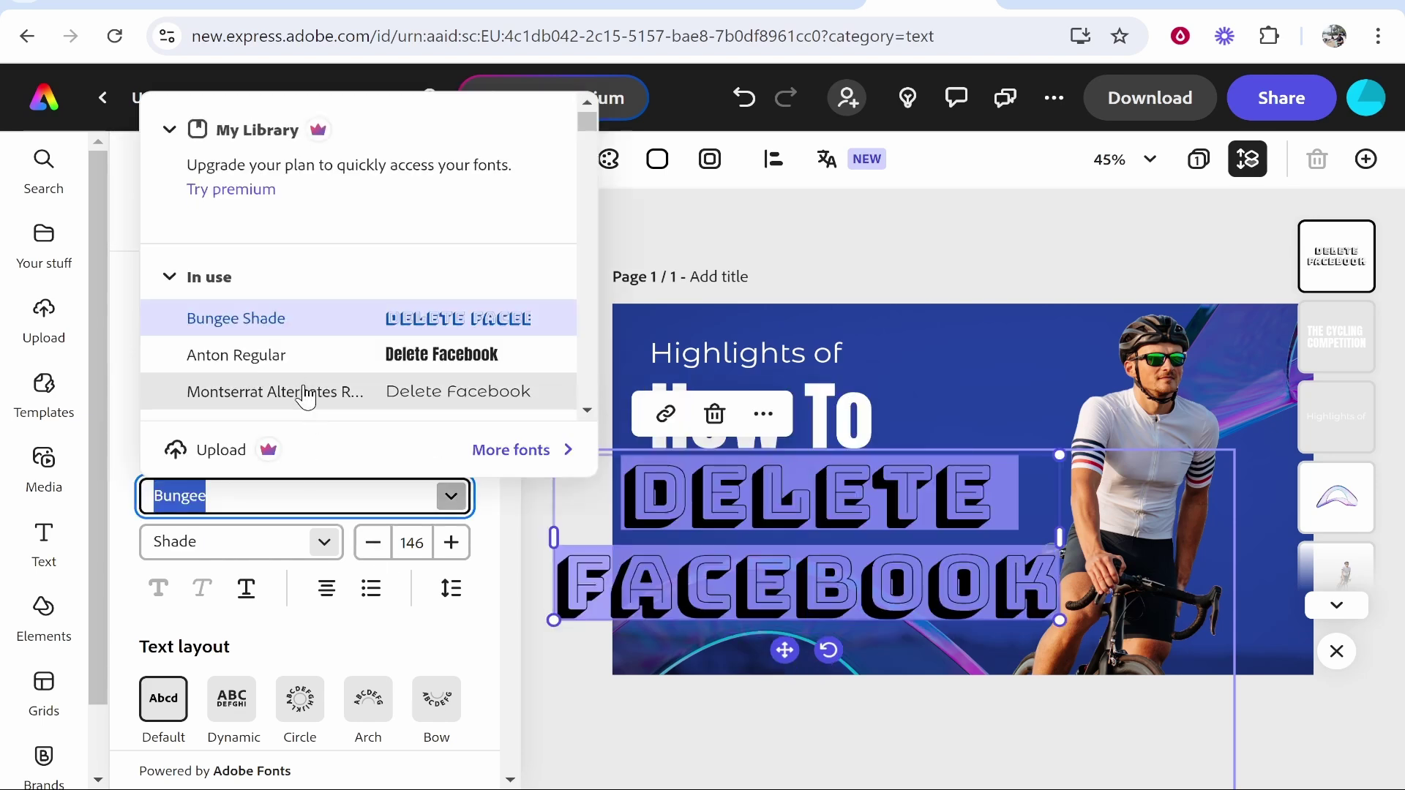
click(336, 285)
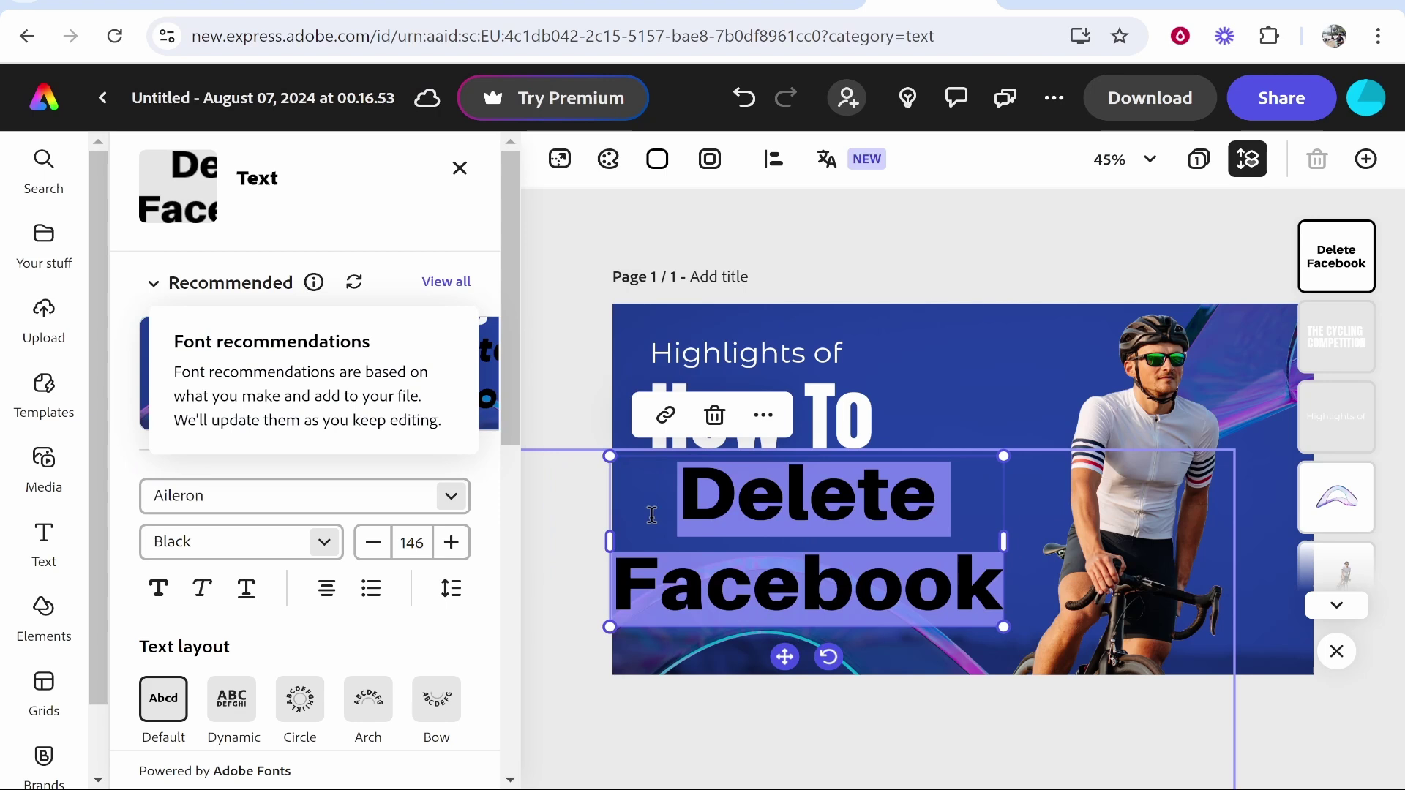
Step: Set the fill color of the "Delete Facebook" text to white
scroll(370, 574, down, 3)
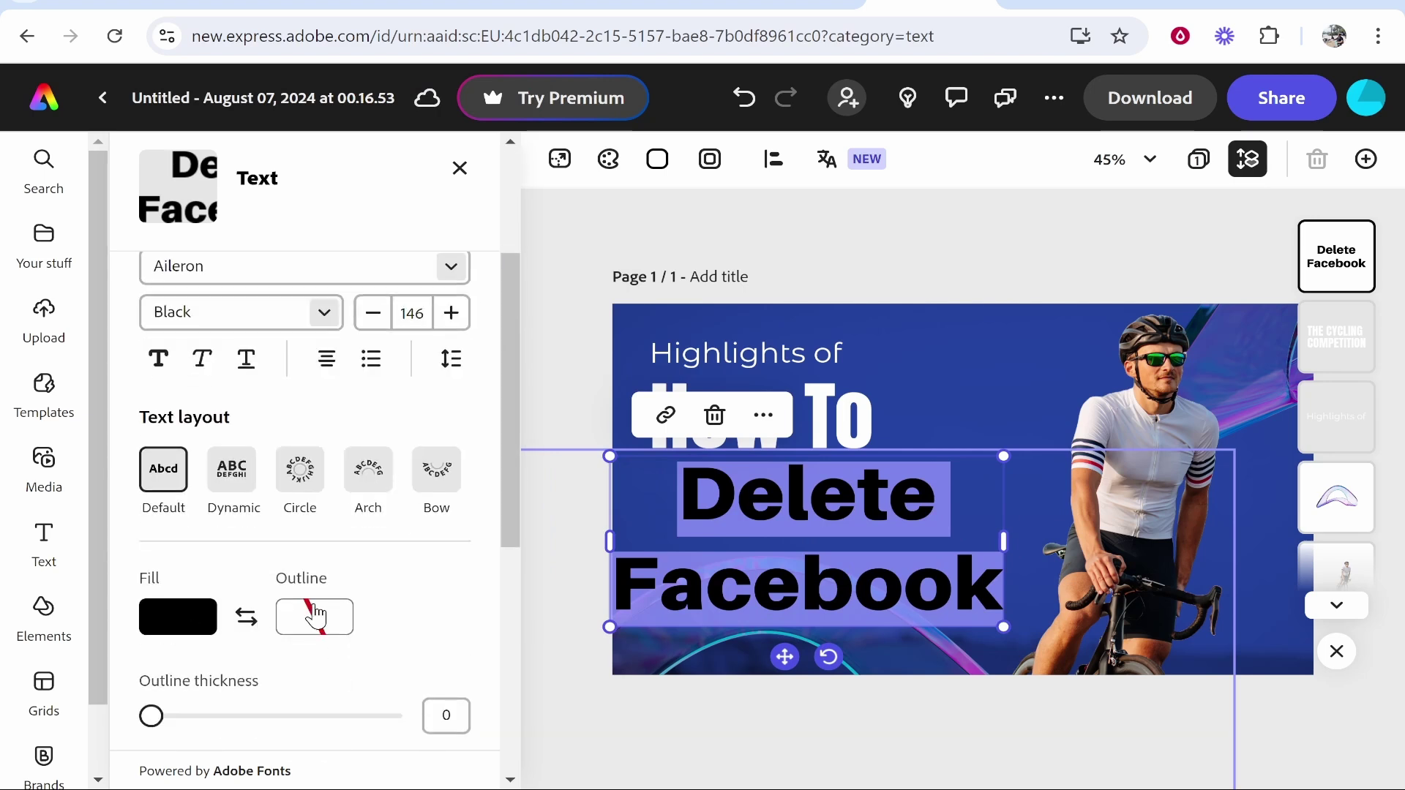
click(190, 606)
click(338, 485)
click(172, 531)
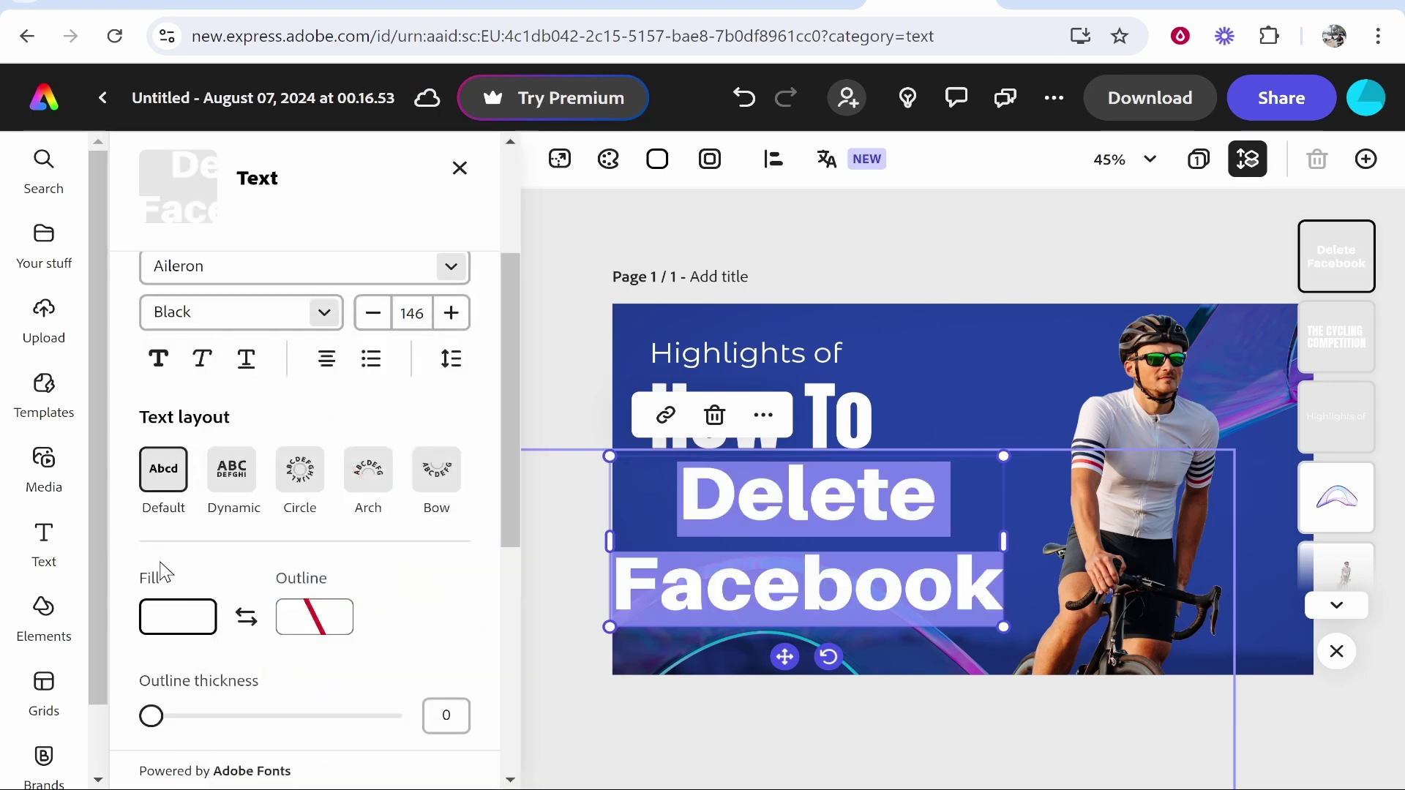
Step: Give the "Delete Facebook" text a black outline with a thickness of 44
scroll(249, 560, down, 2)
click(306, 511)
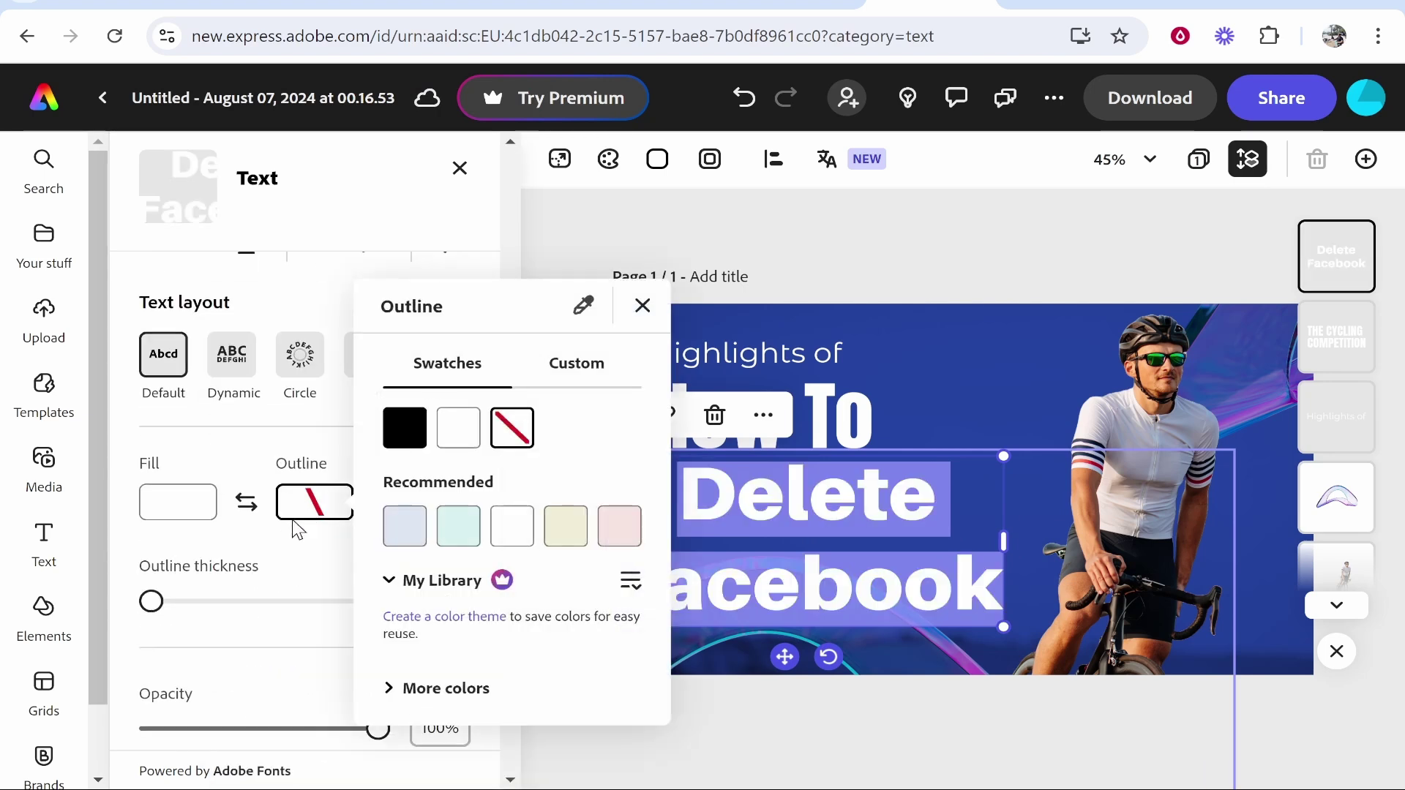
click(408, 438)
click(215, 567)
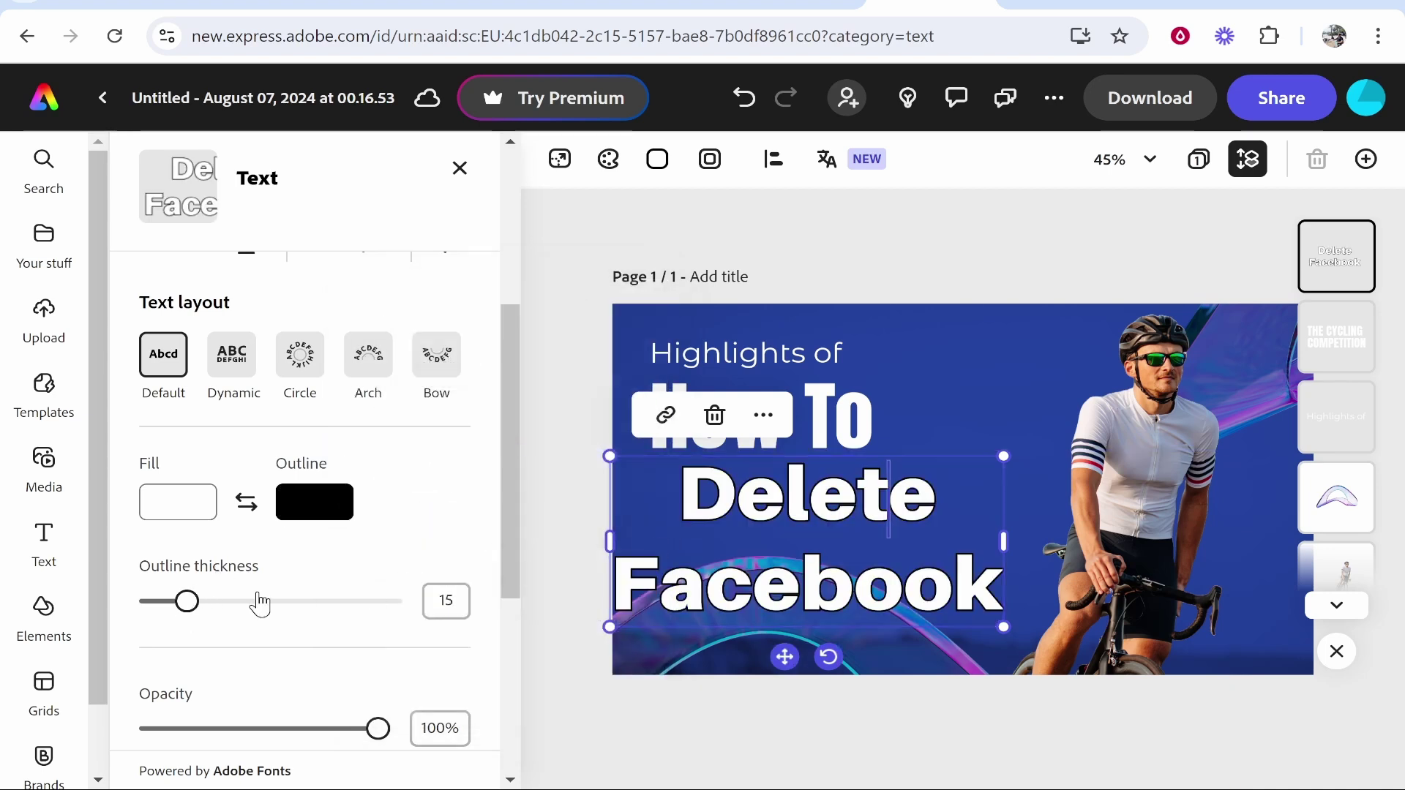
drag(240, 601, 256, 601)
Step: Apply the Strong shadow style to the "Delete Facebook" text
scroll(378, 573, down, 5)
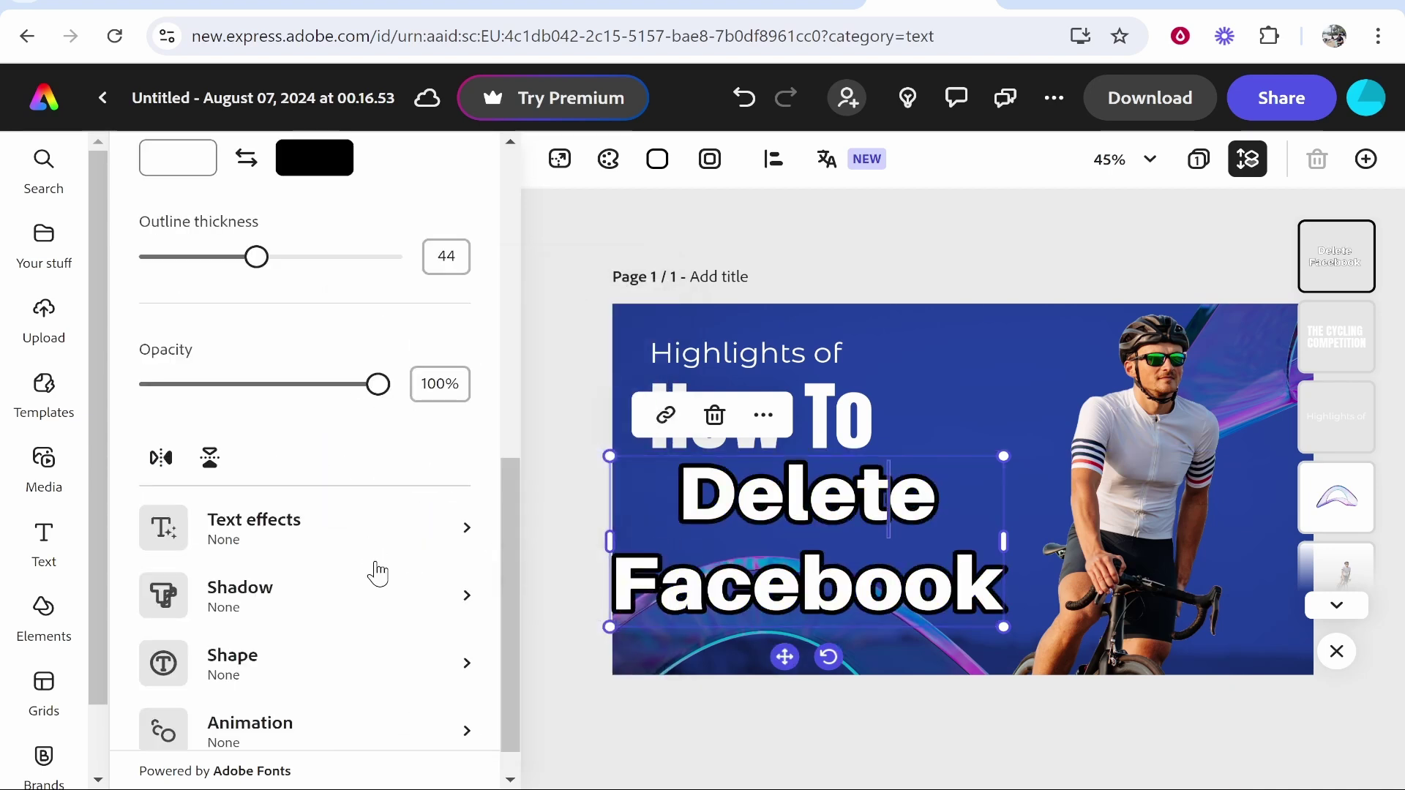
click(334, 617)
click(192, 571)
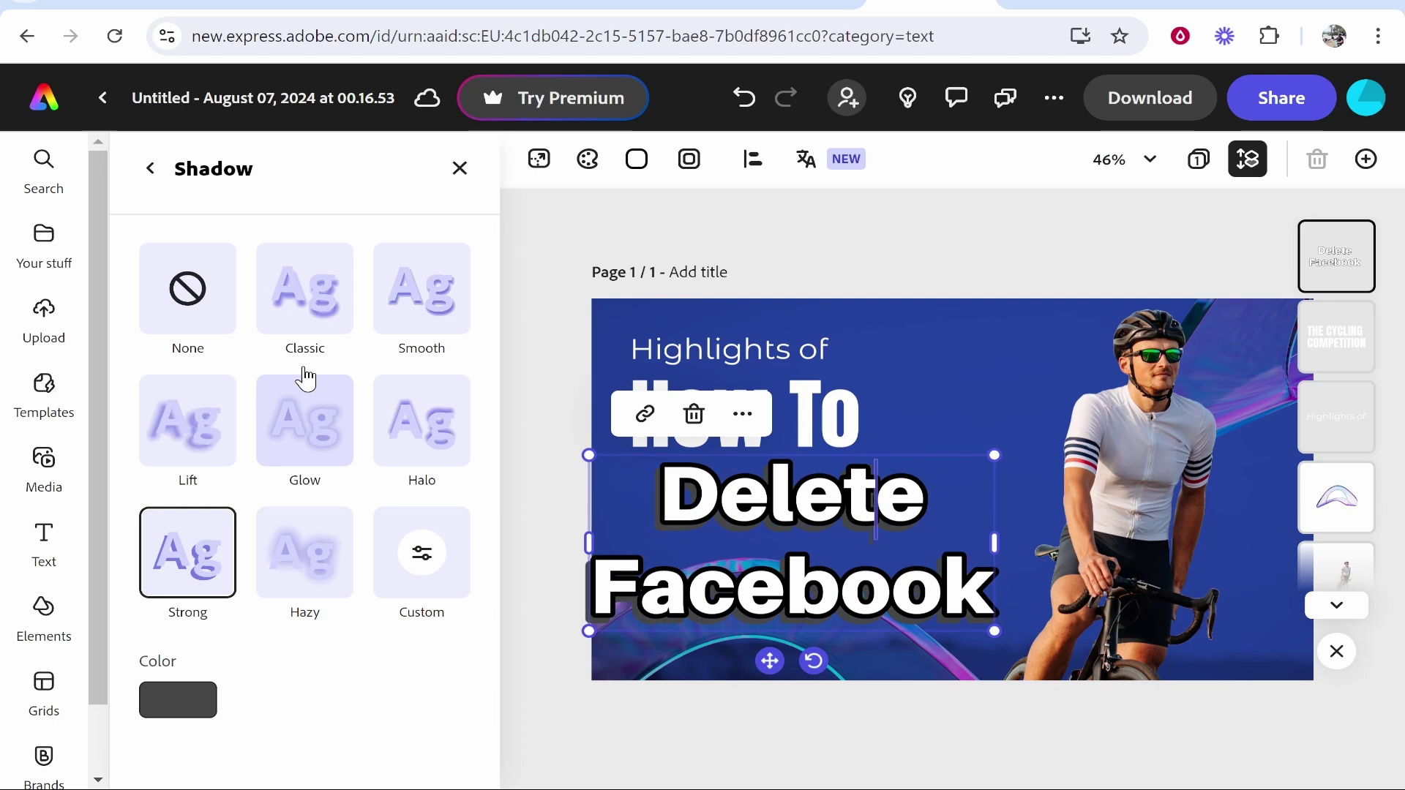
Step: Tighten the line spacing of the "Delete Facebook" text
click(151, 169)
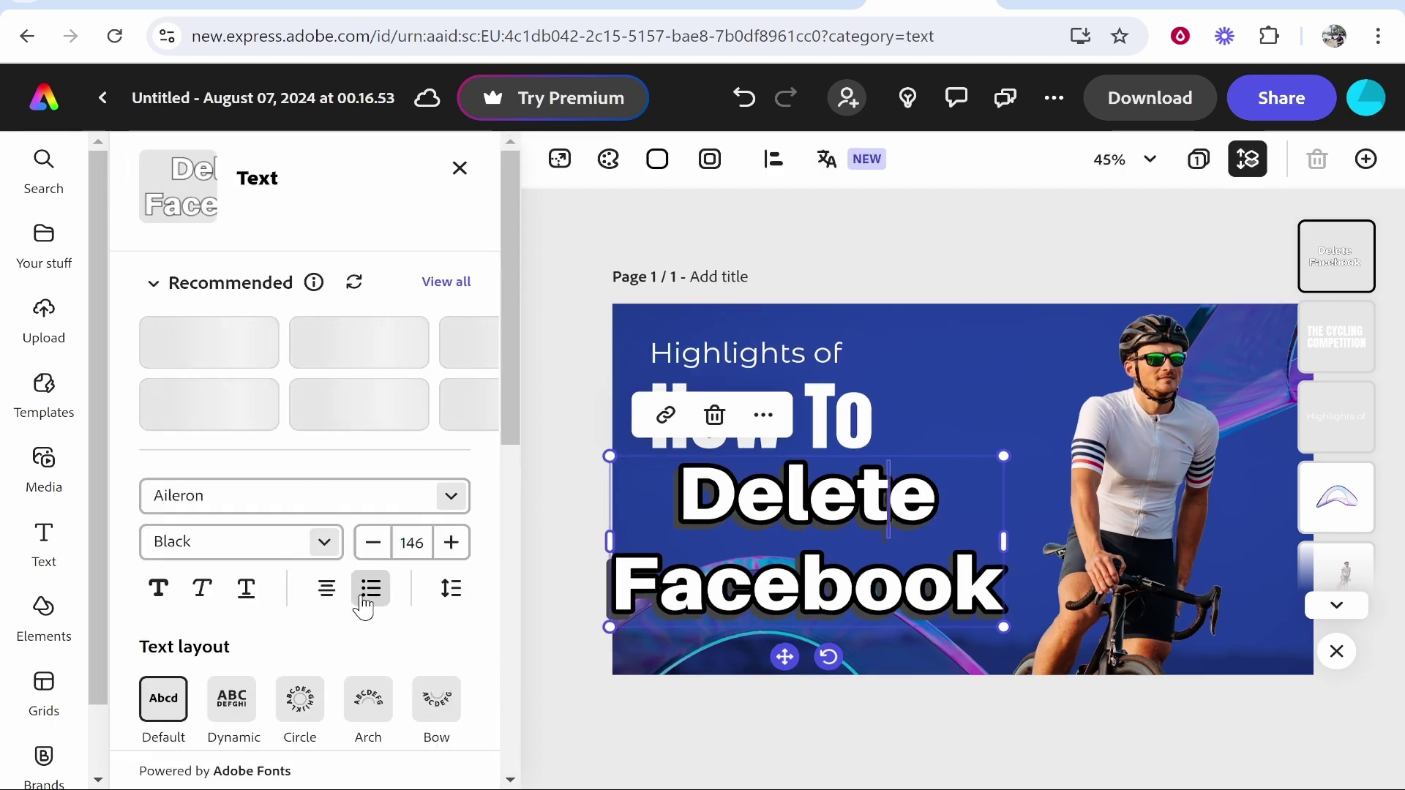
scroll(350, 601, down, 4)
click(919, 531)
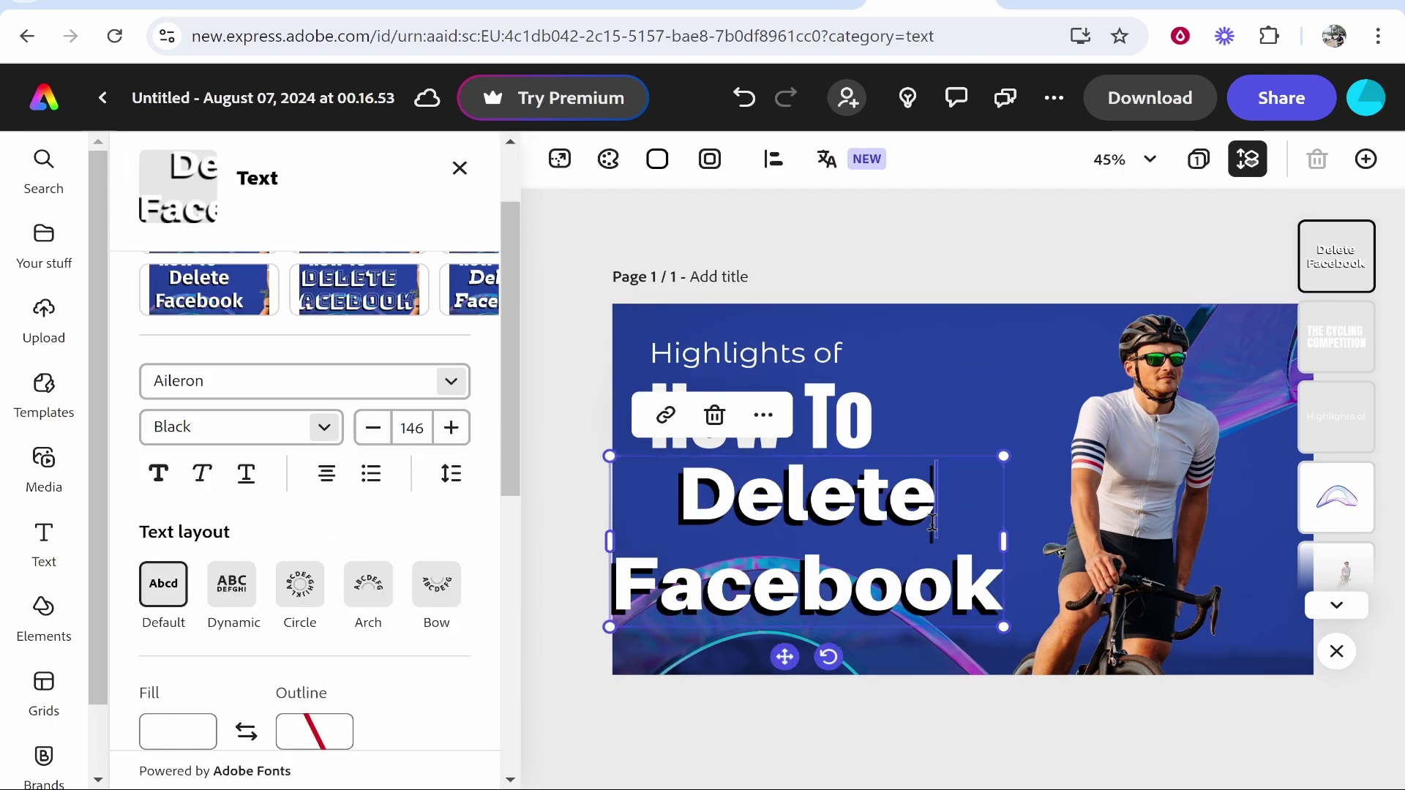
click(450, 475)
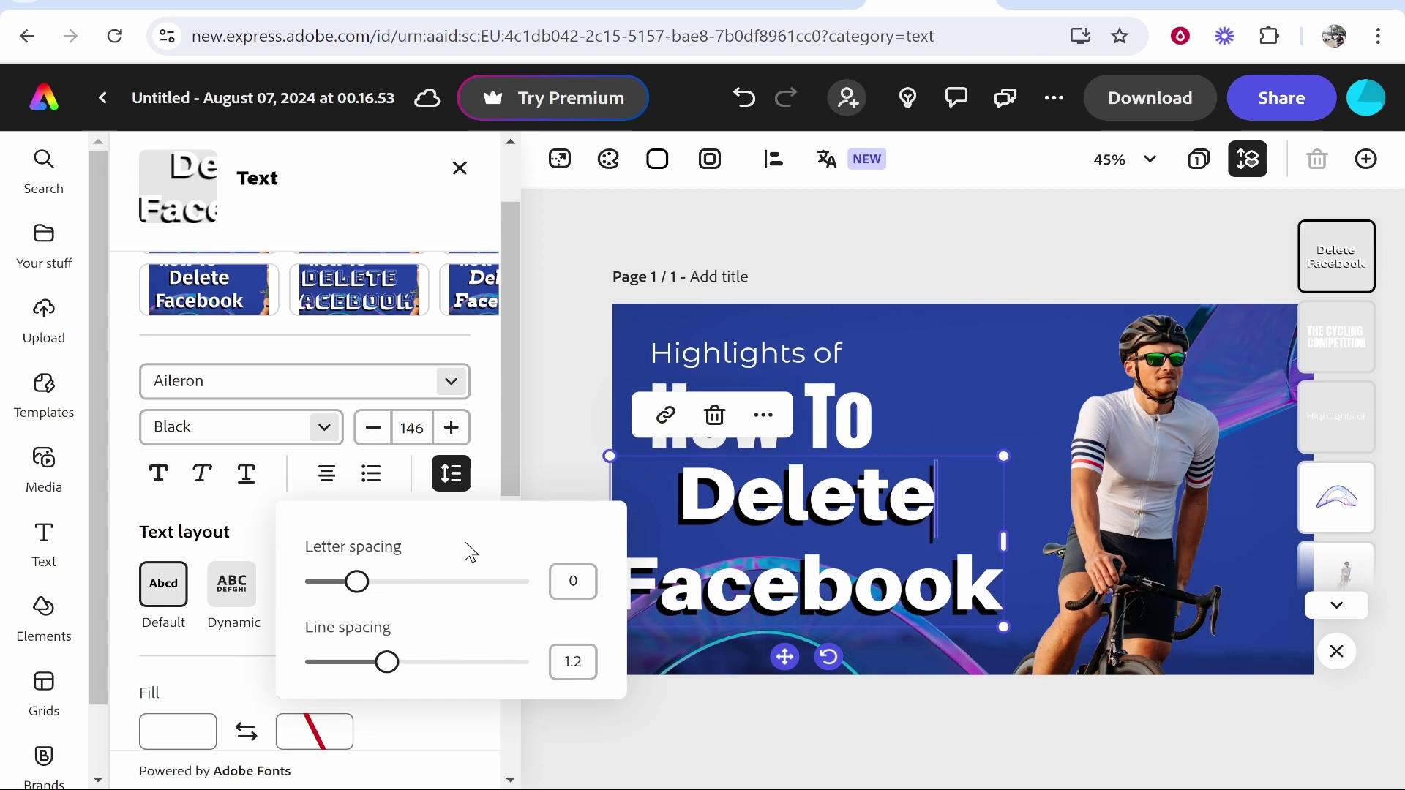
drag(378, 591, 356, 583)
drag(386, 663, 352, 645)
click(907, 502)
click(1024, 472)
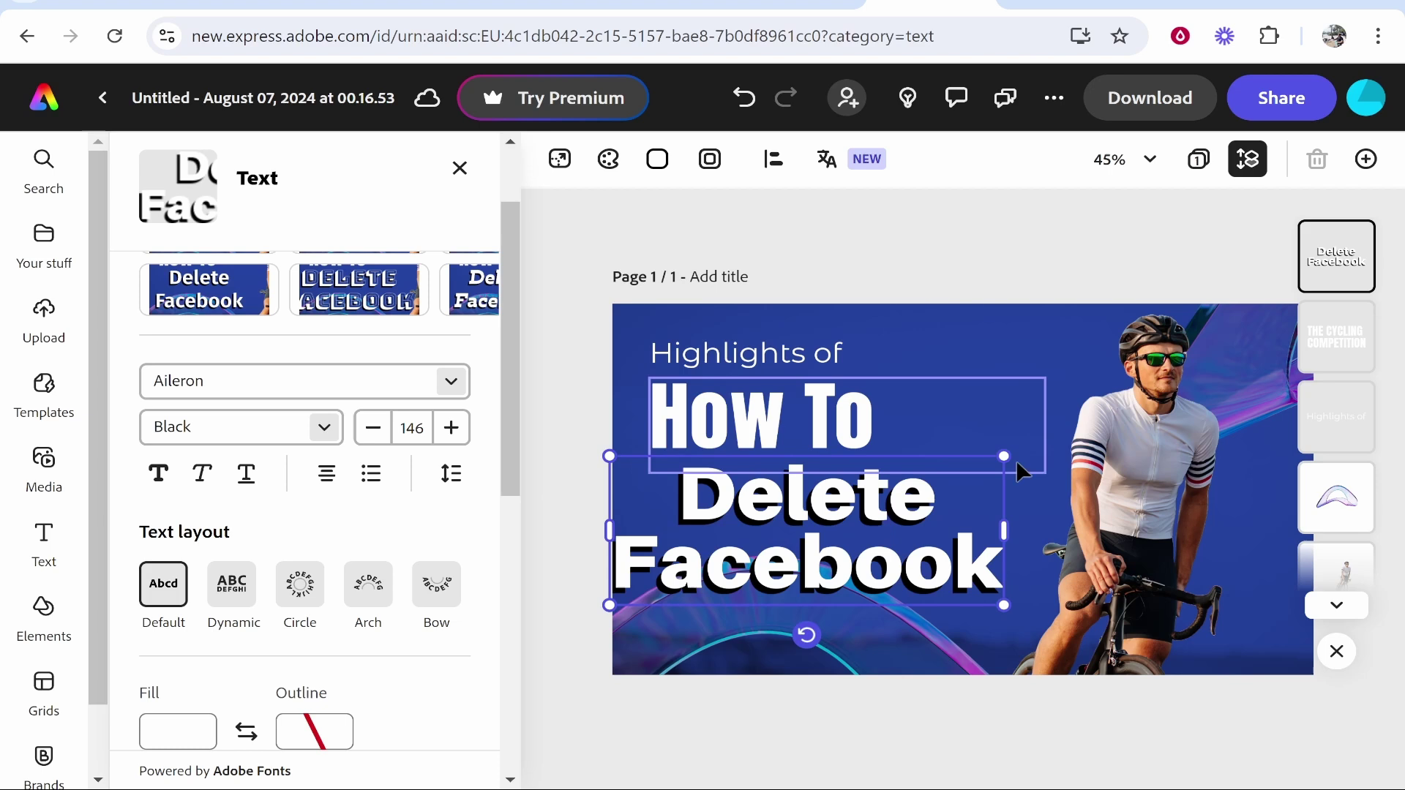
Step: Delete the "Highlights of" line and arrange a smaller "How To" above "Delete Facebook" near the top of the canvas
click(876, 568)
click(721, 416)
drag(718, 416, 768, 400)
click(740, 370)
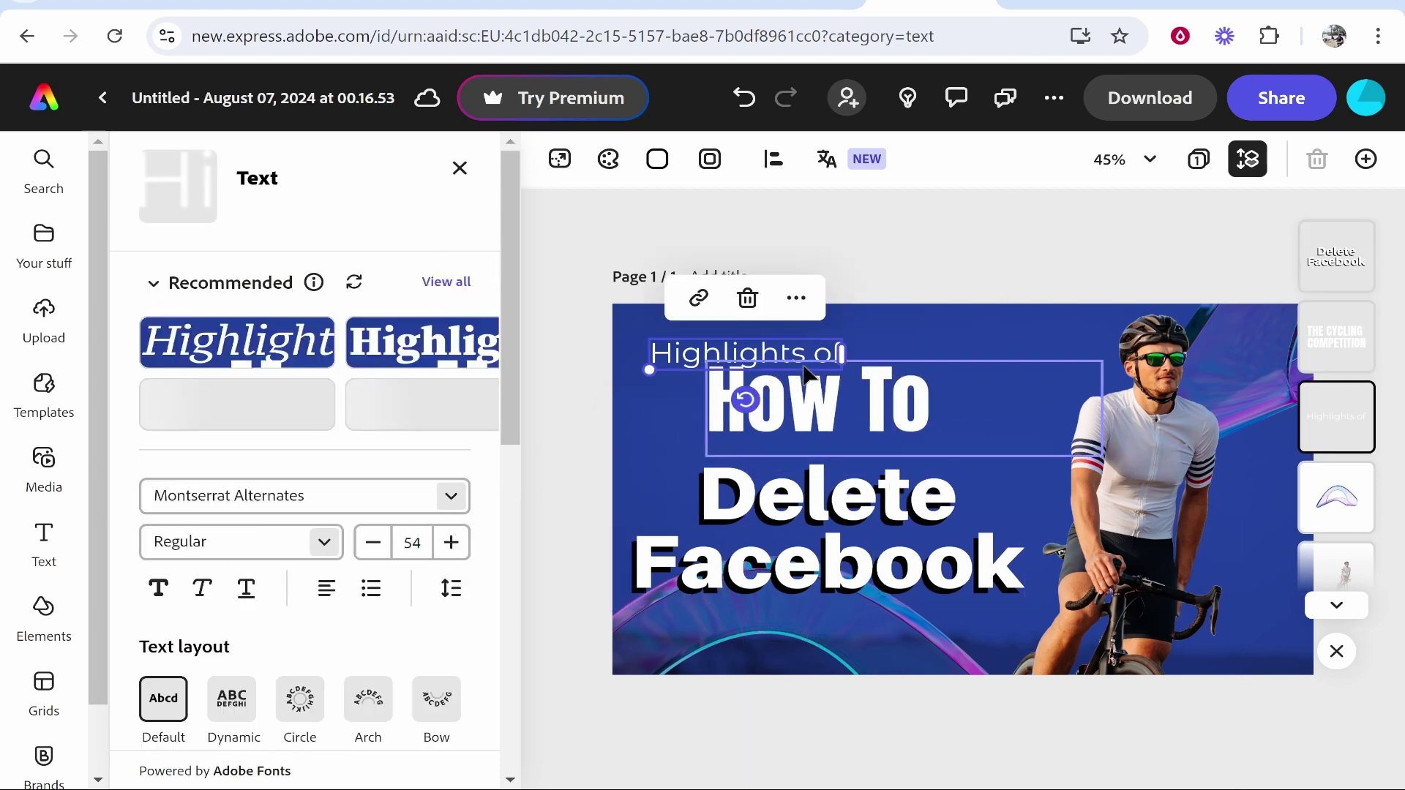
key(Delete)
drag(858, 388, 820, 348)
drag(831, 539, 845, 487)
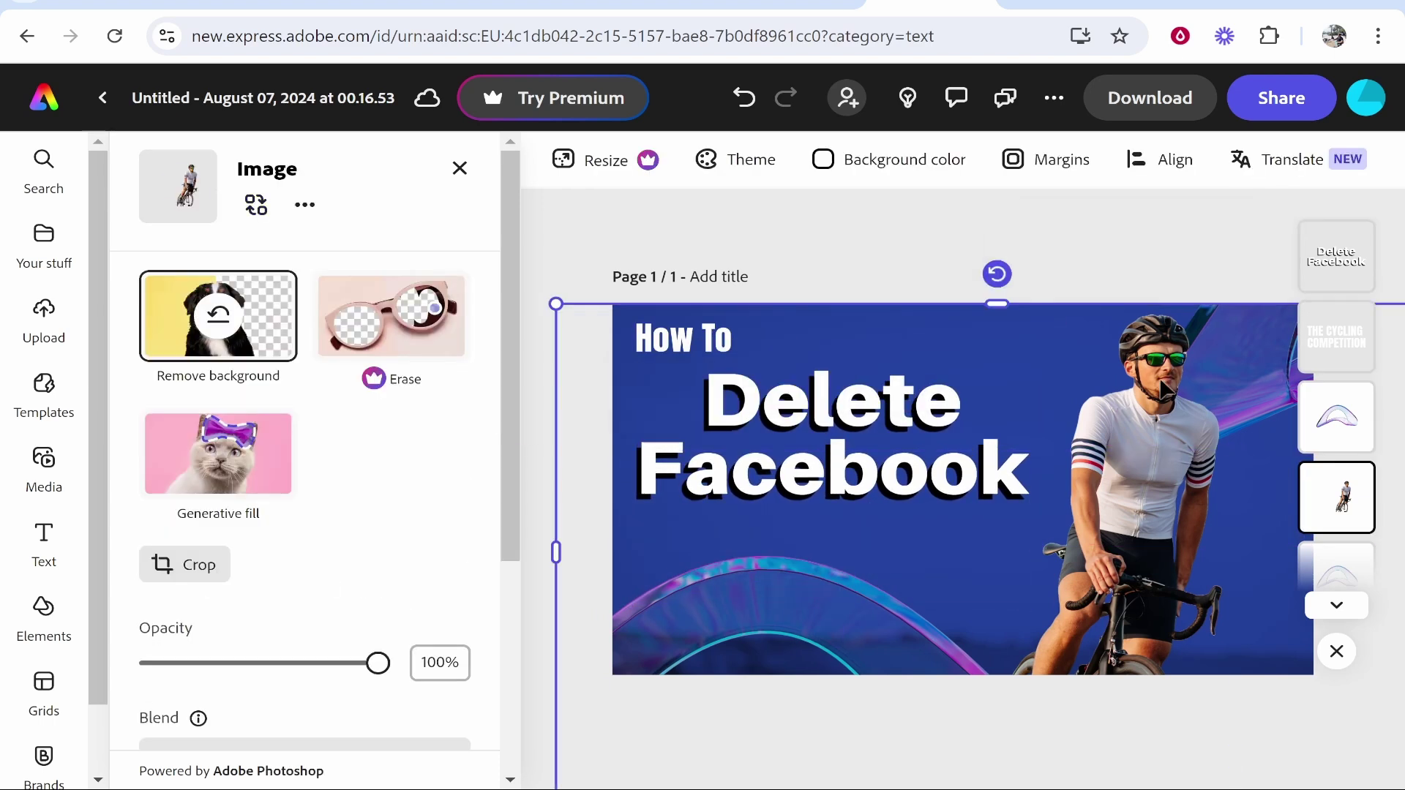
Step: Delete the cyclist photo, both wave shapes and the blue background image, leaving only the two text layers
click(1161, 413)
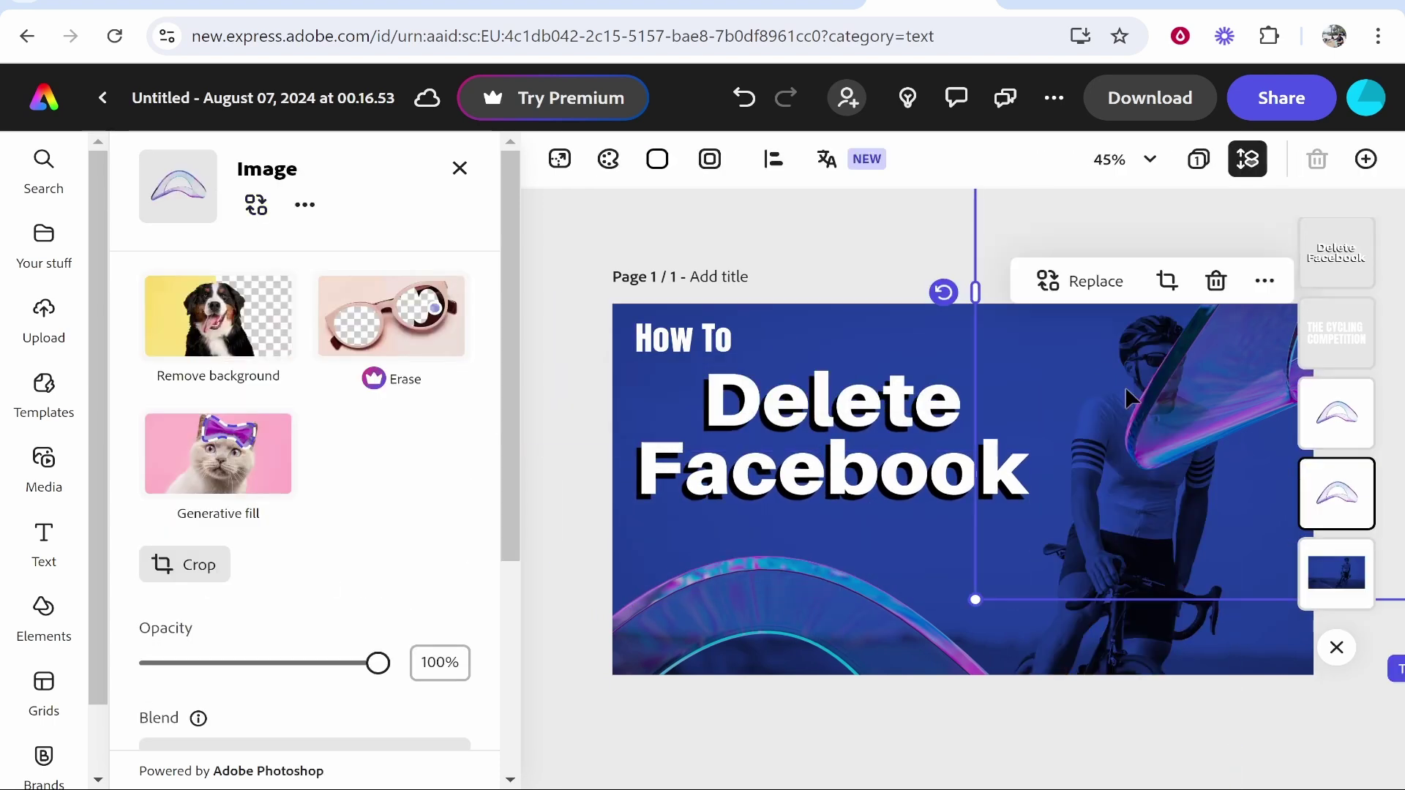
key(Delete)
click(1144, 428)
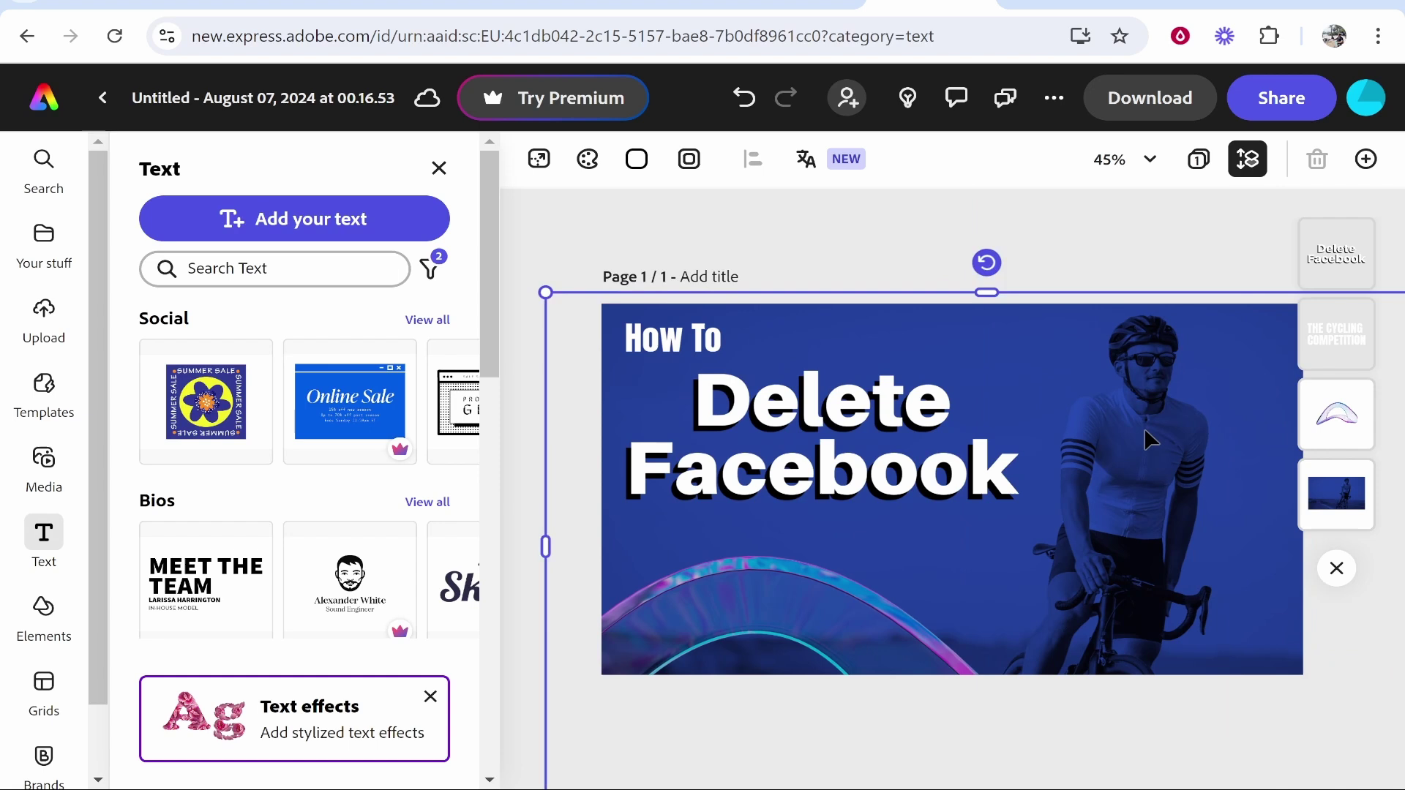
key(Delete)
key(ctrl+z)
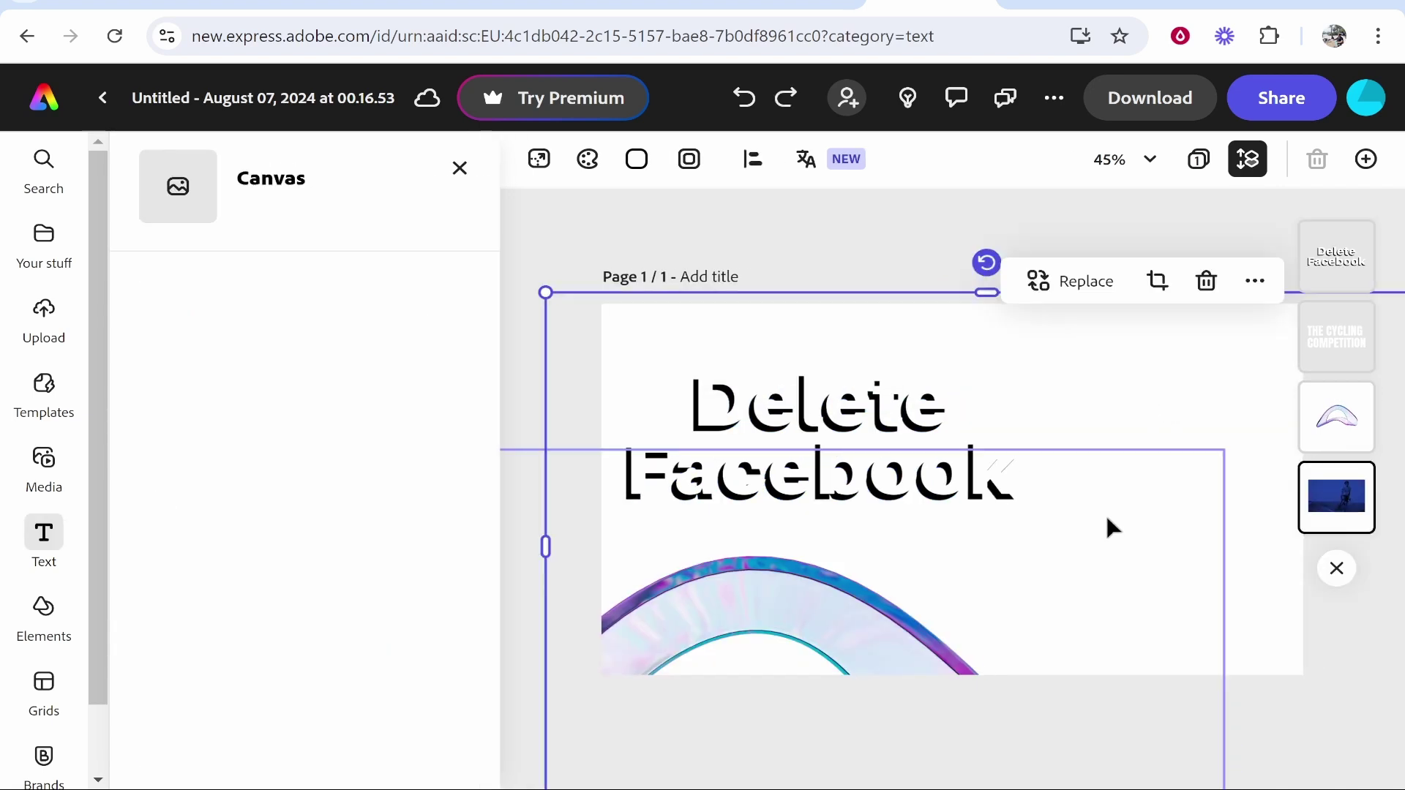
key(ctrl+z)
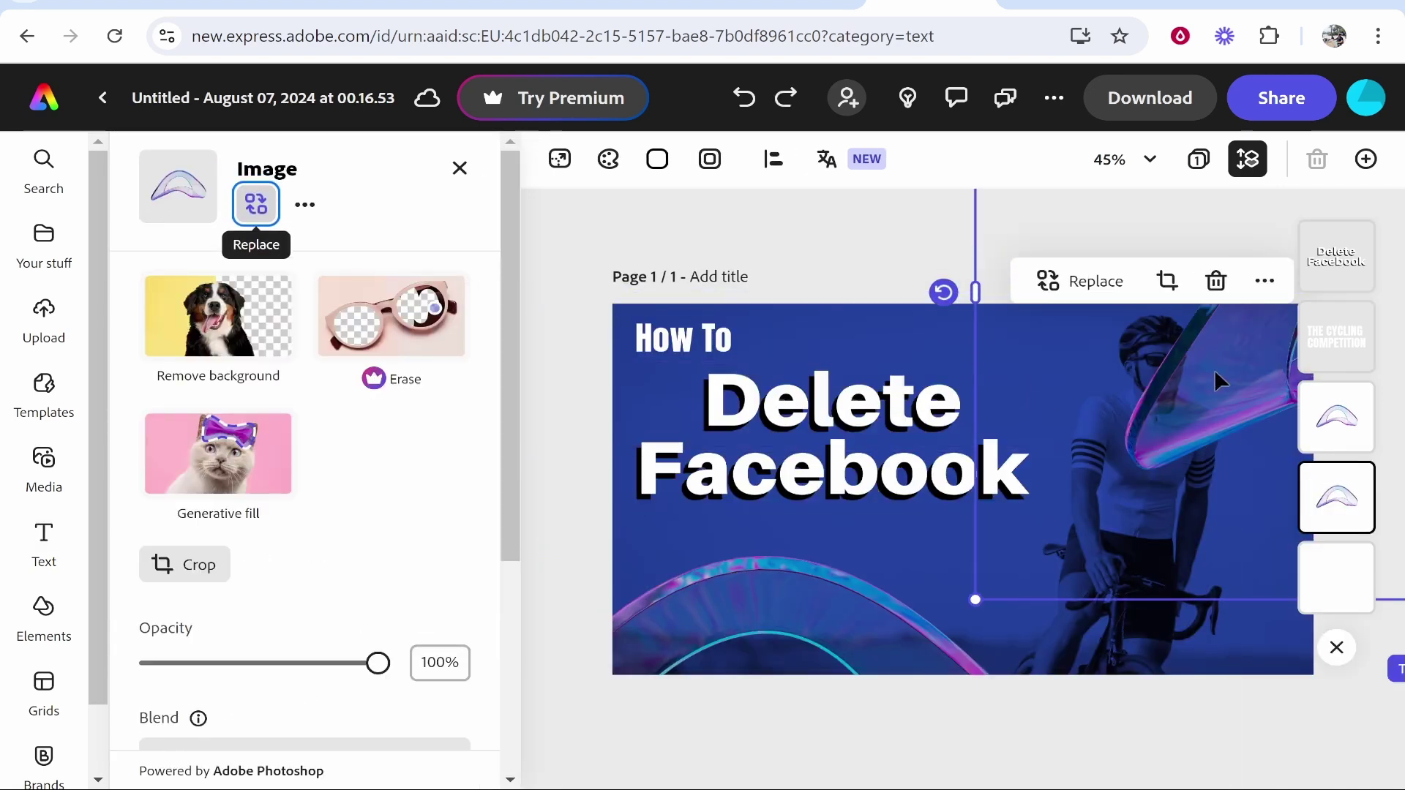
click(1204, 542)
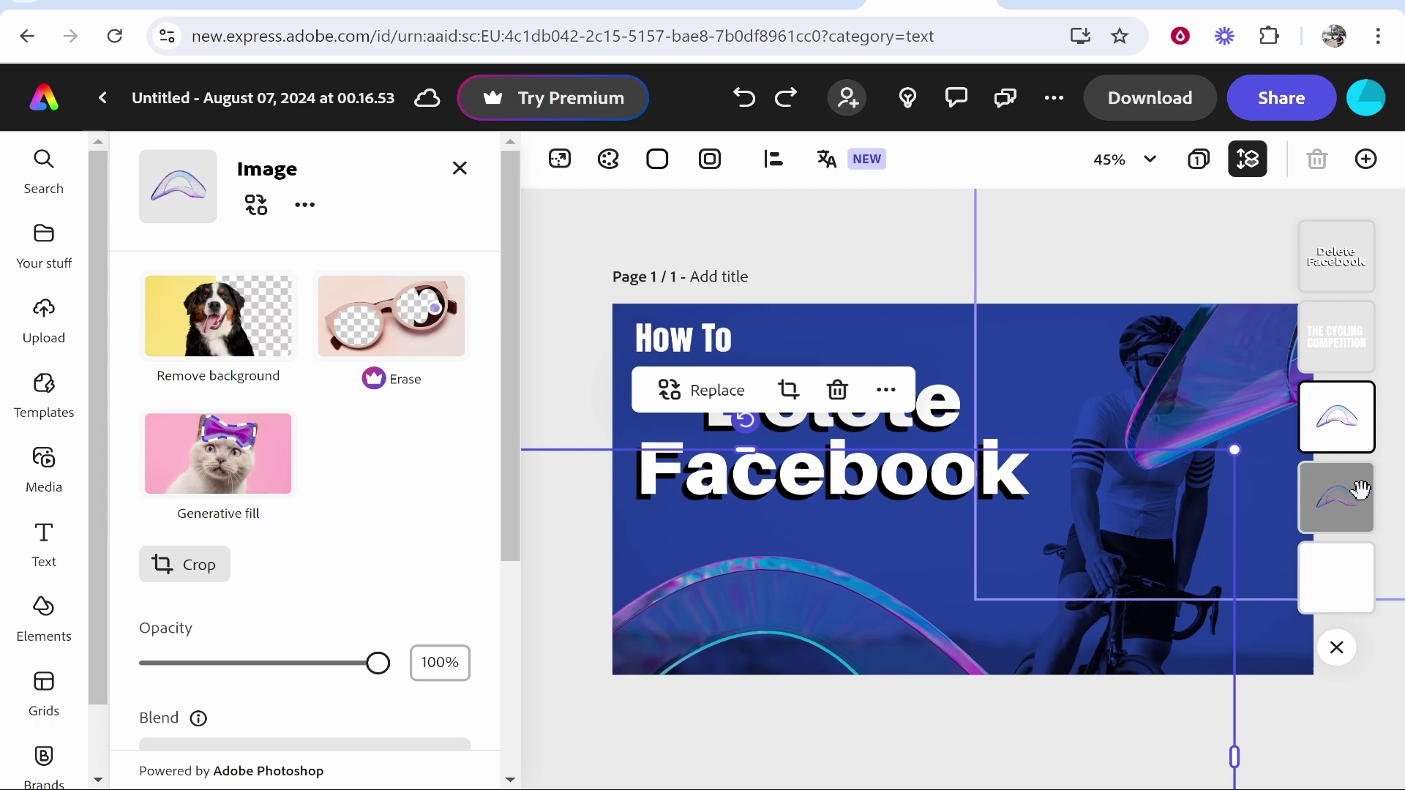
key(Delete)
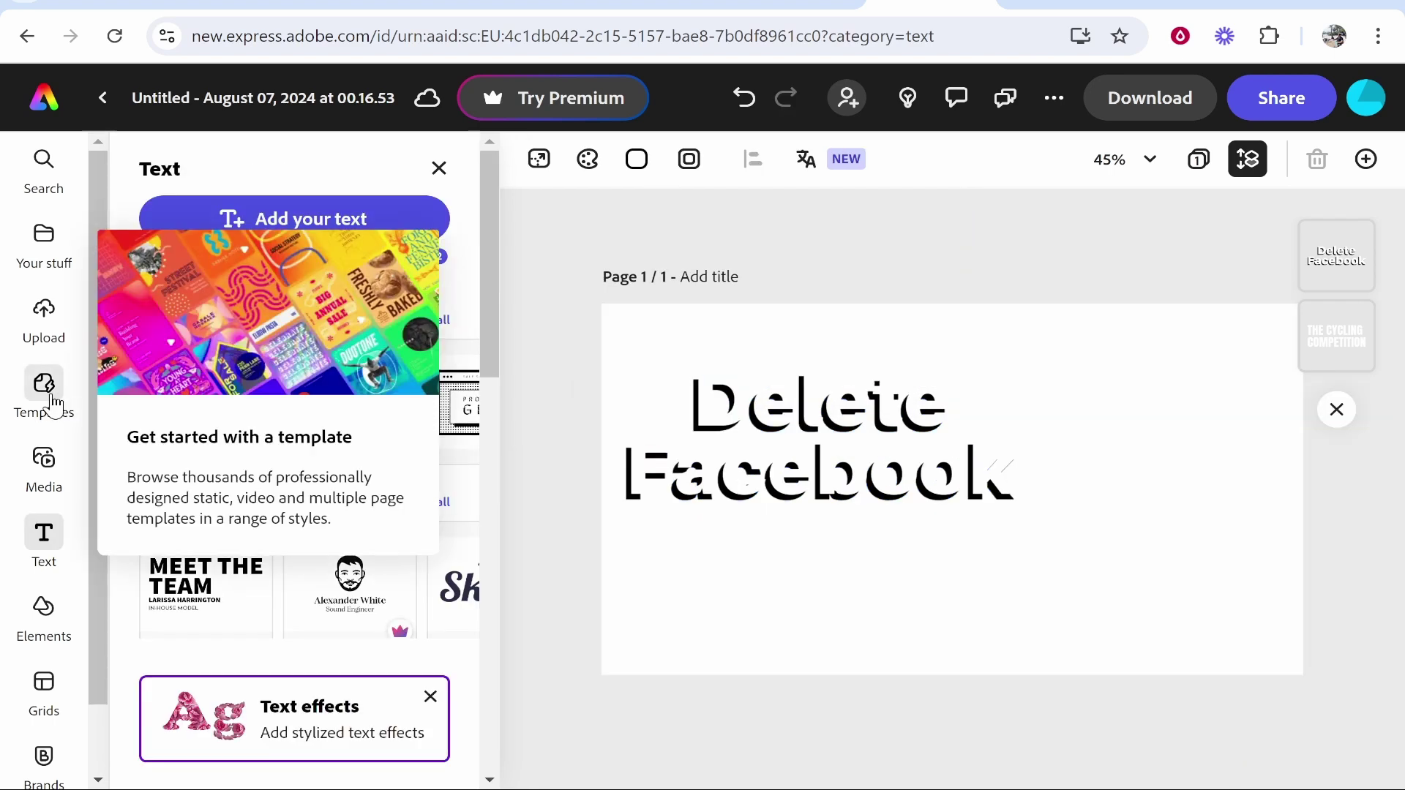
Step: Browse the YouTube thumbnail templates and add the black "Fashion Icon" template as a new page
click(48, 402)
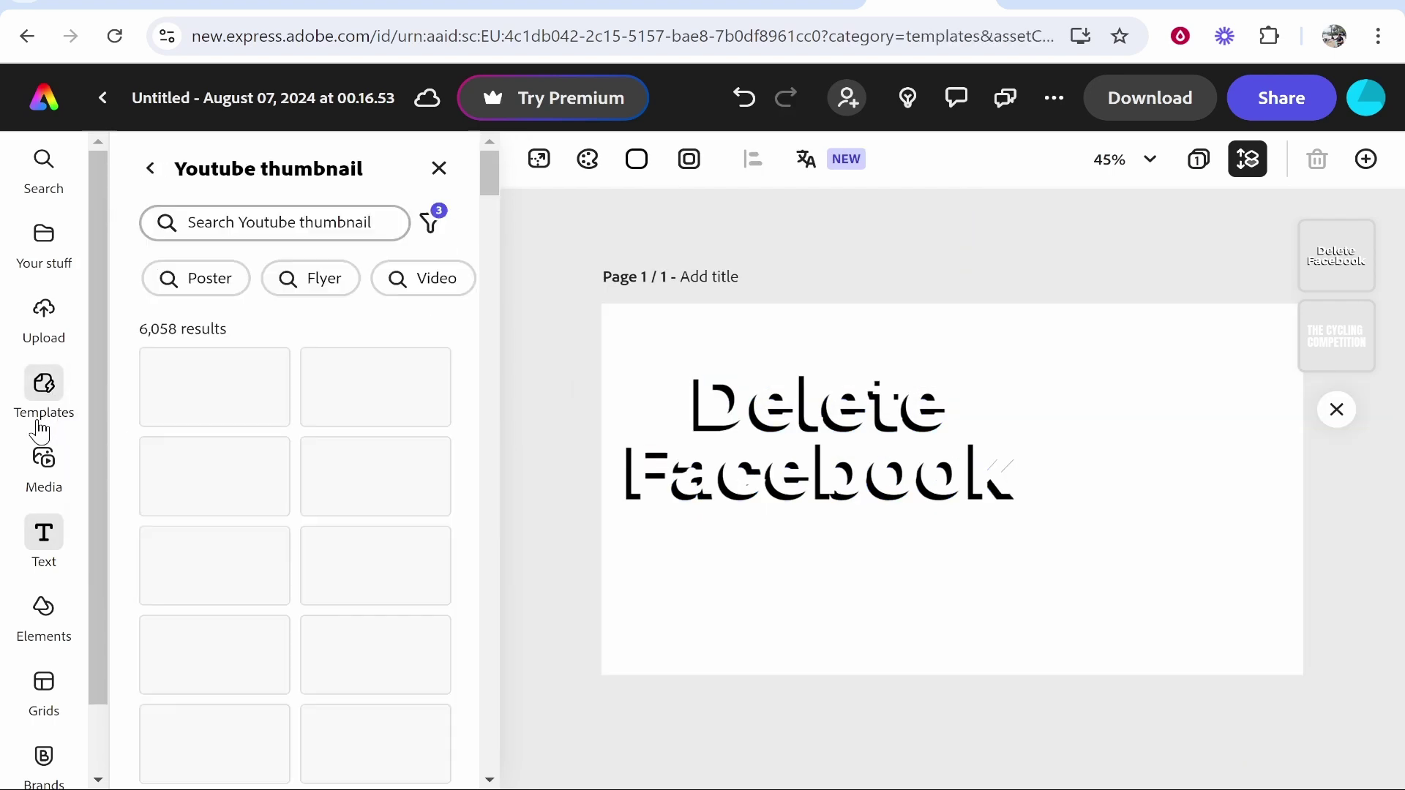
scroll(256, 516, down, 3)
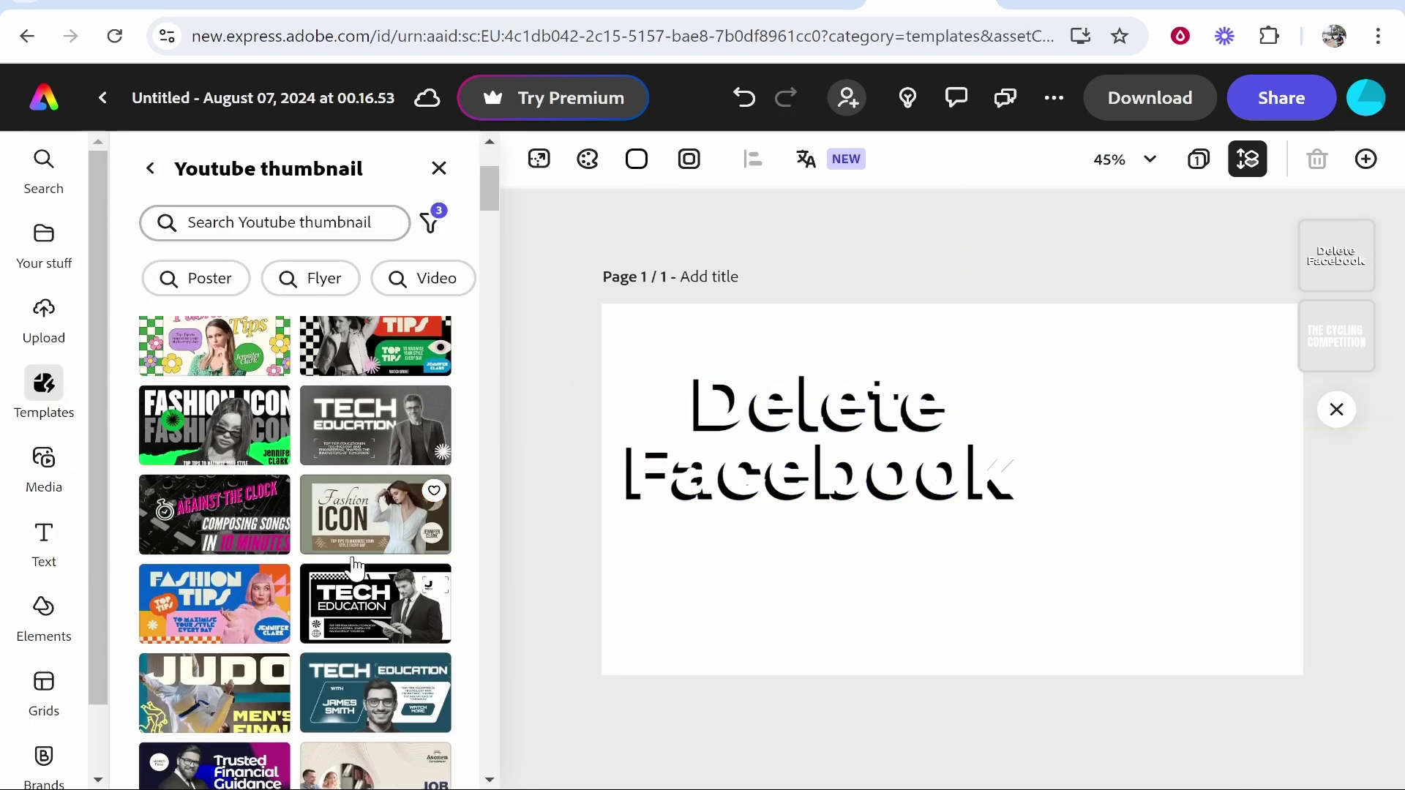
scroll(256, 521, down, 5)
click(256, 522)
click(777, 265)
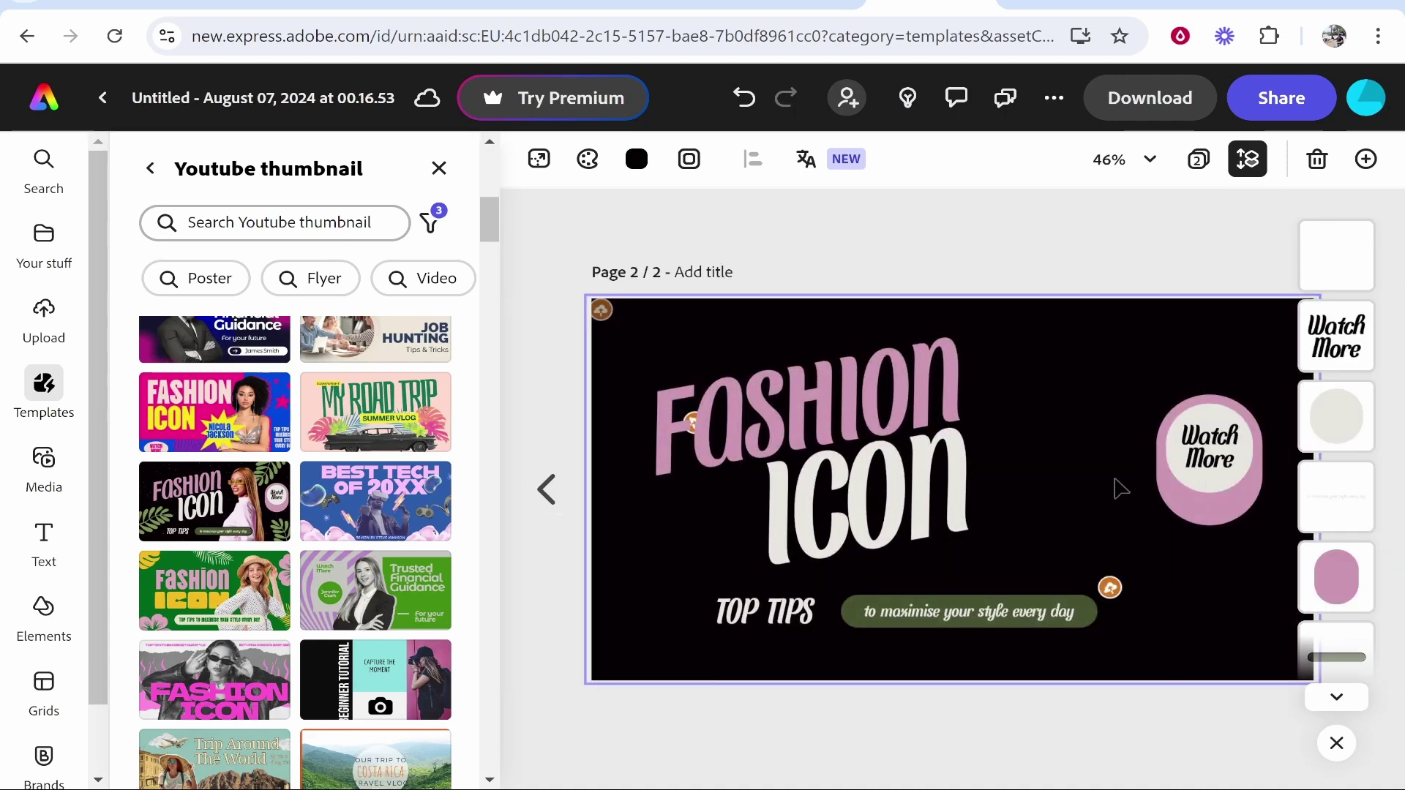
Step: Copy the starry overlay image from the "Fashion Icon" page onto page 1, covering the canvas behind both text layers
click(1001, 329)
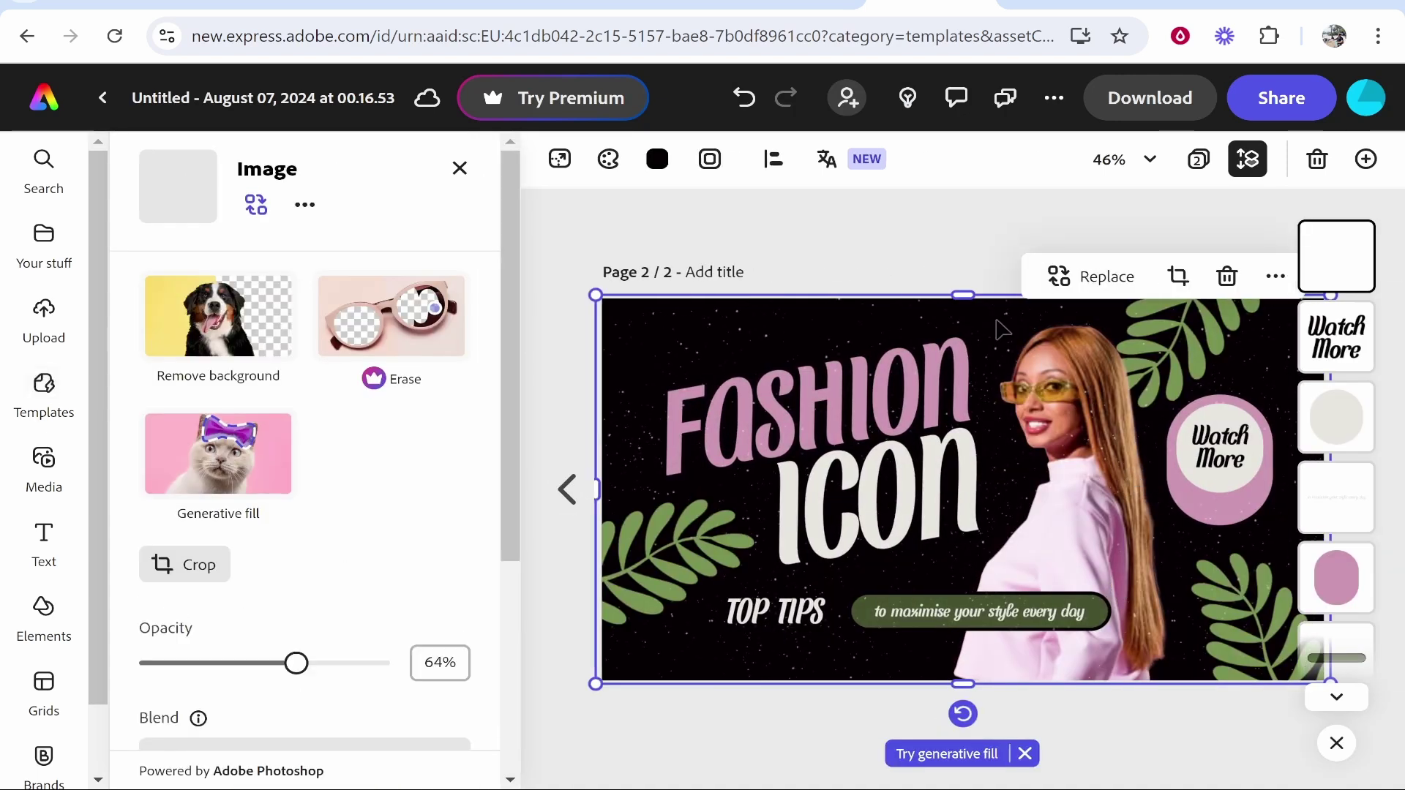
drag(1001, 329, 1077, 341)
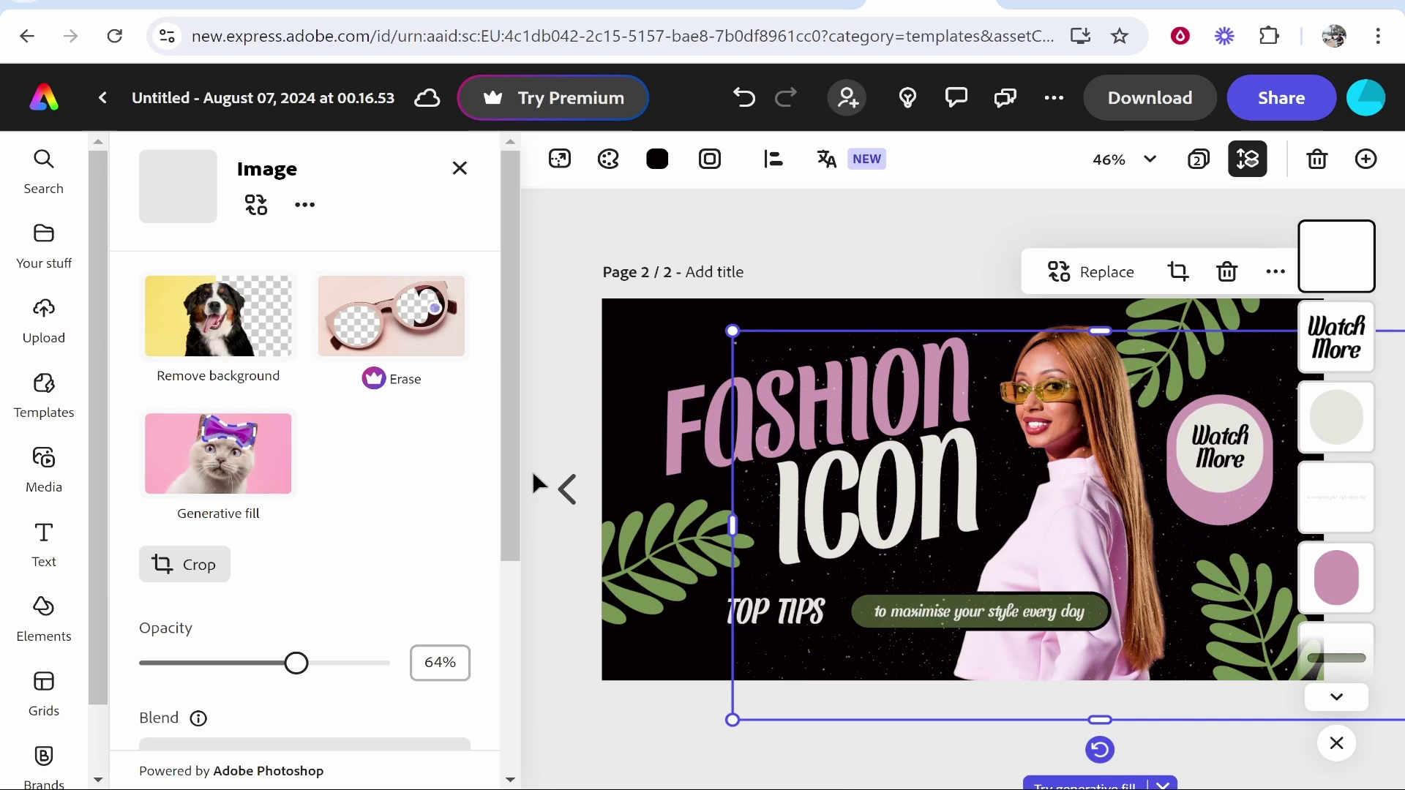
click(567, 487)
click(1122, 371)
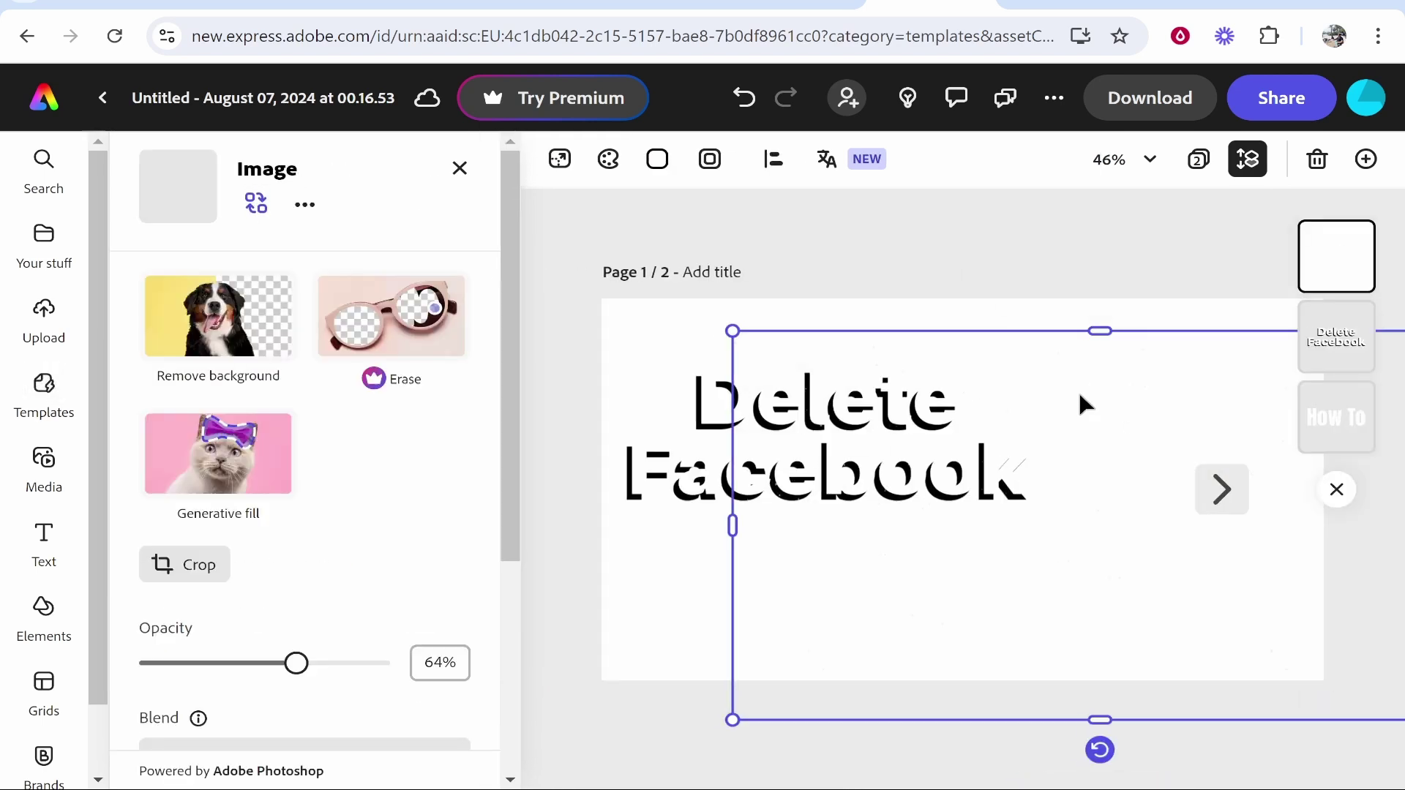
drag(1079, 395, 1035, 380)
drag(1336, 256, 1371, 447)
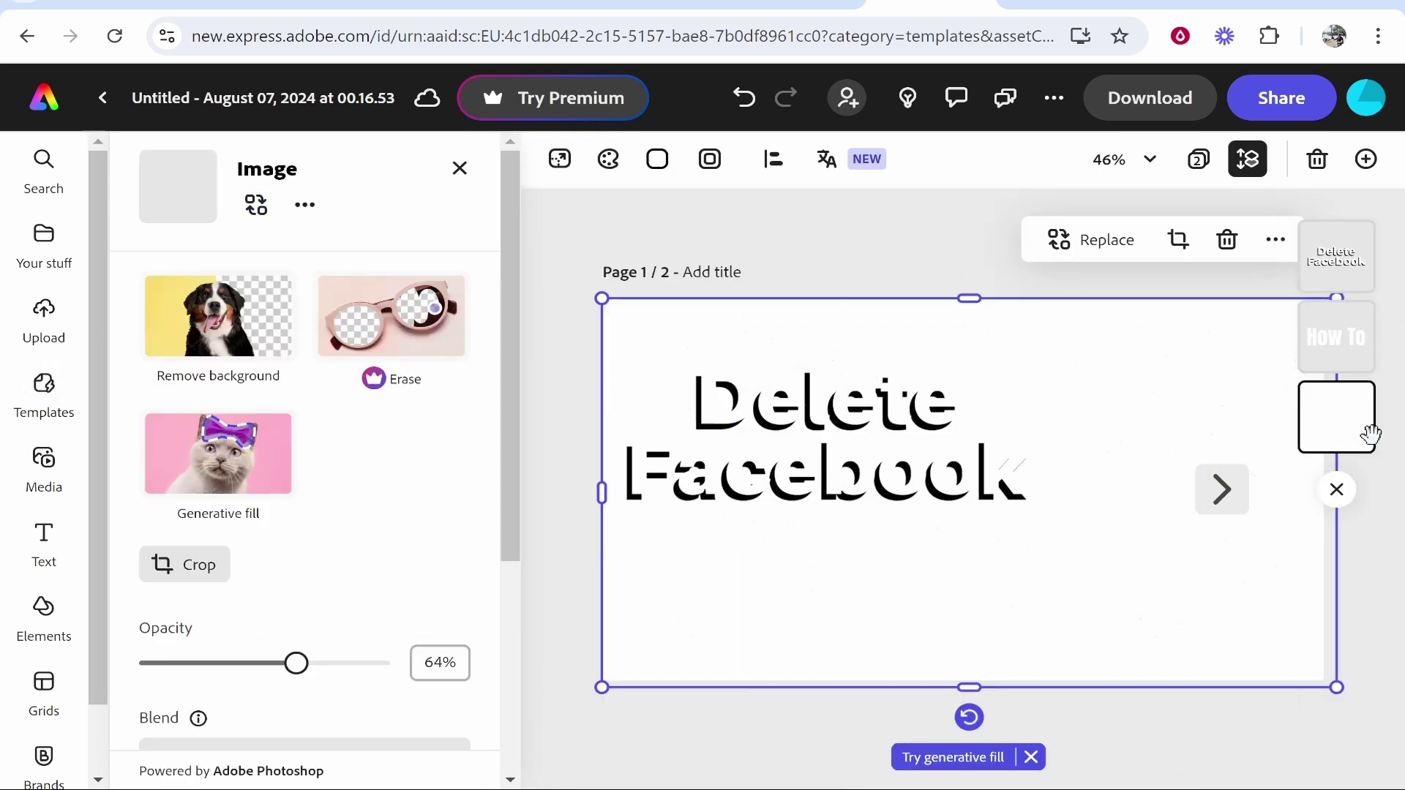
click(1368, 434)
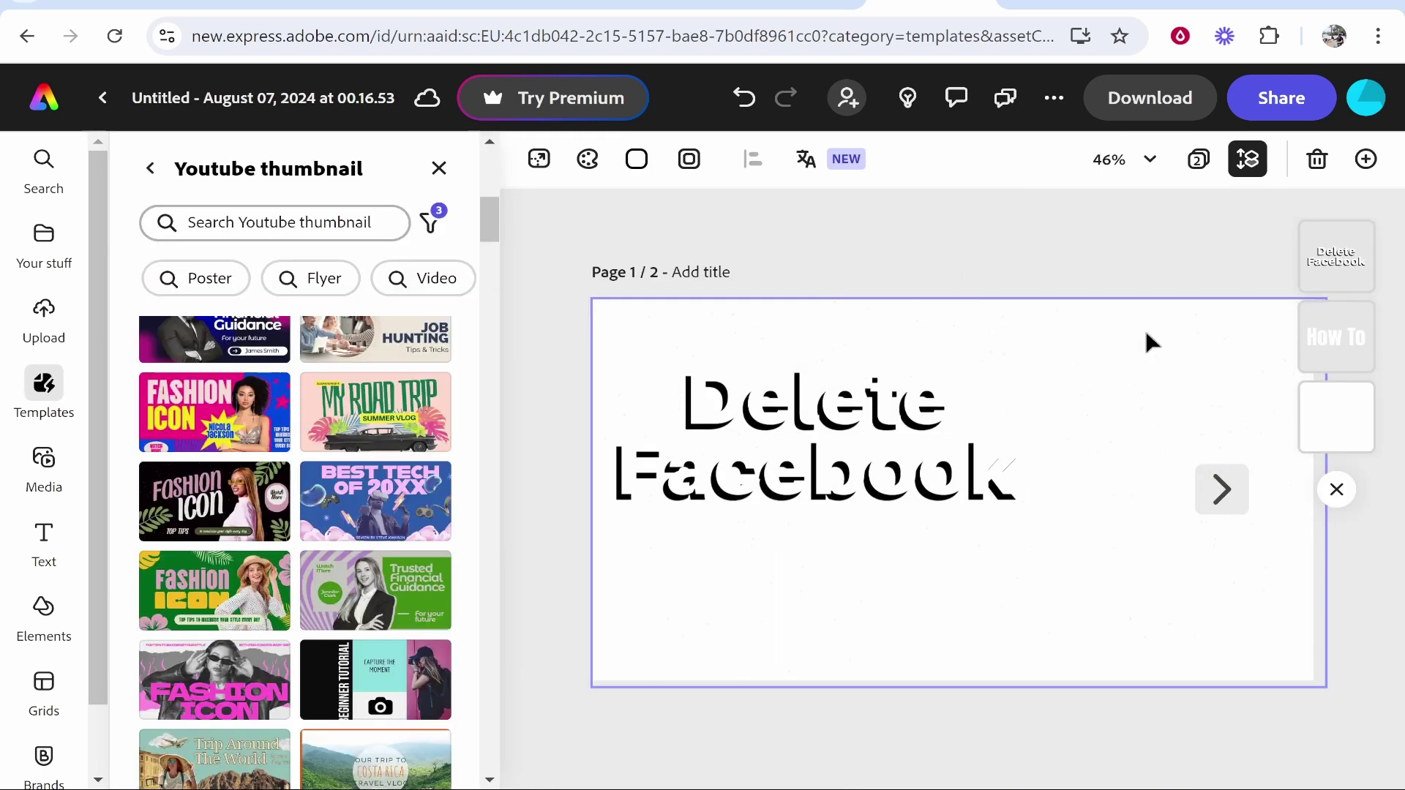
Step: Set the background color of page 1 to black
click(1145, 322)
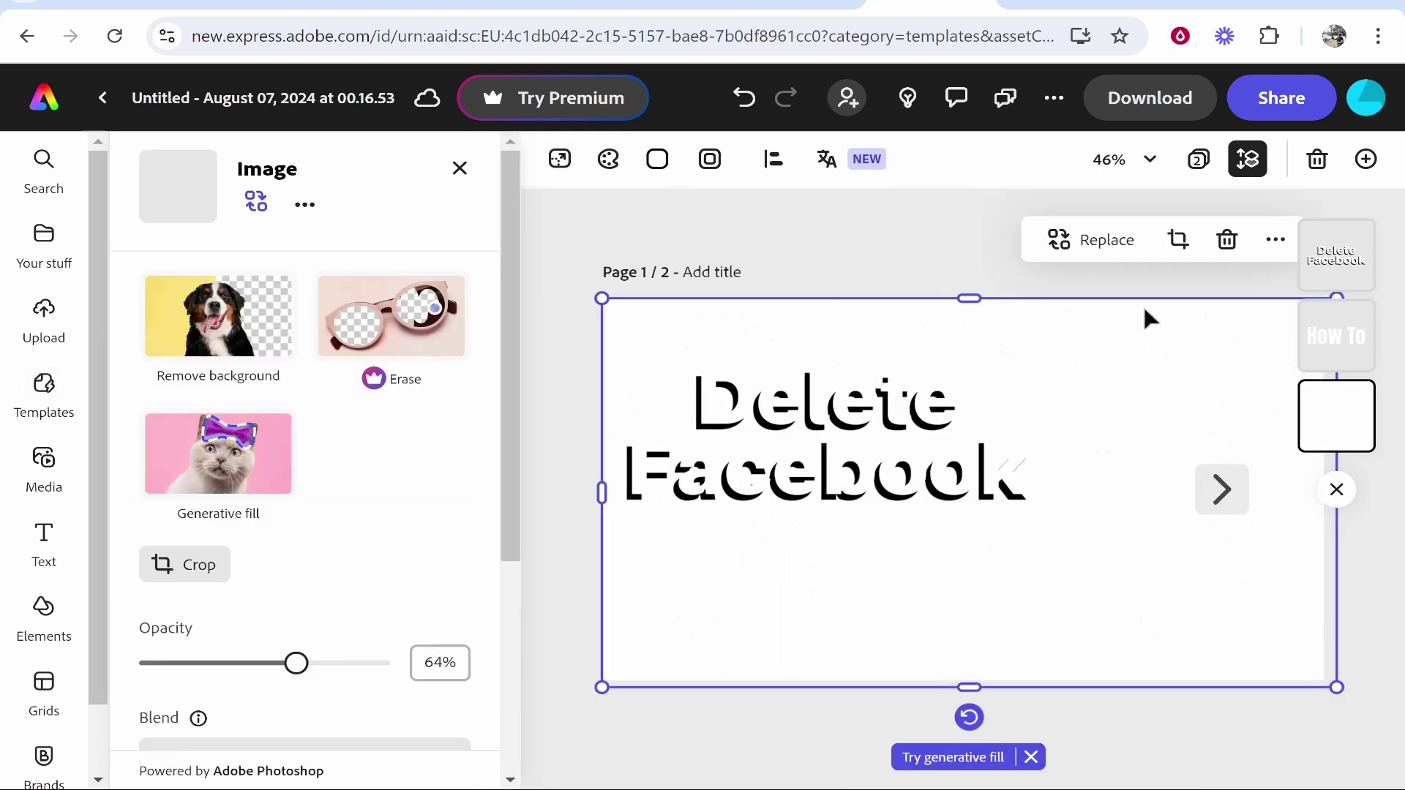
click(658, 159)
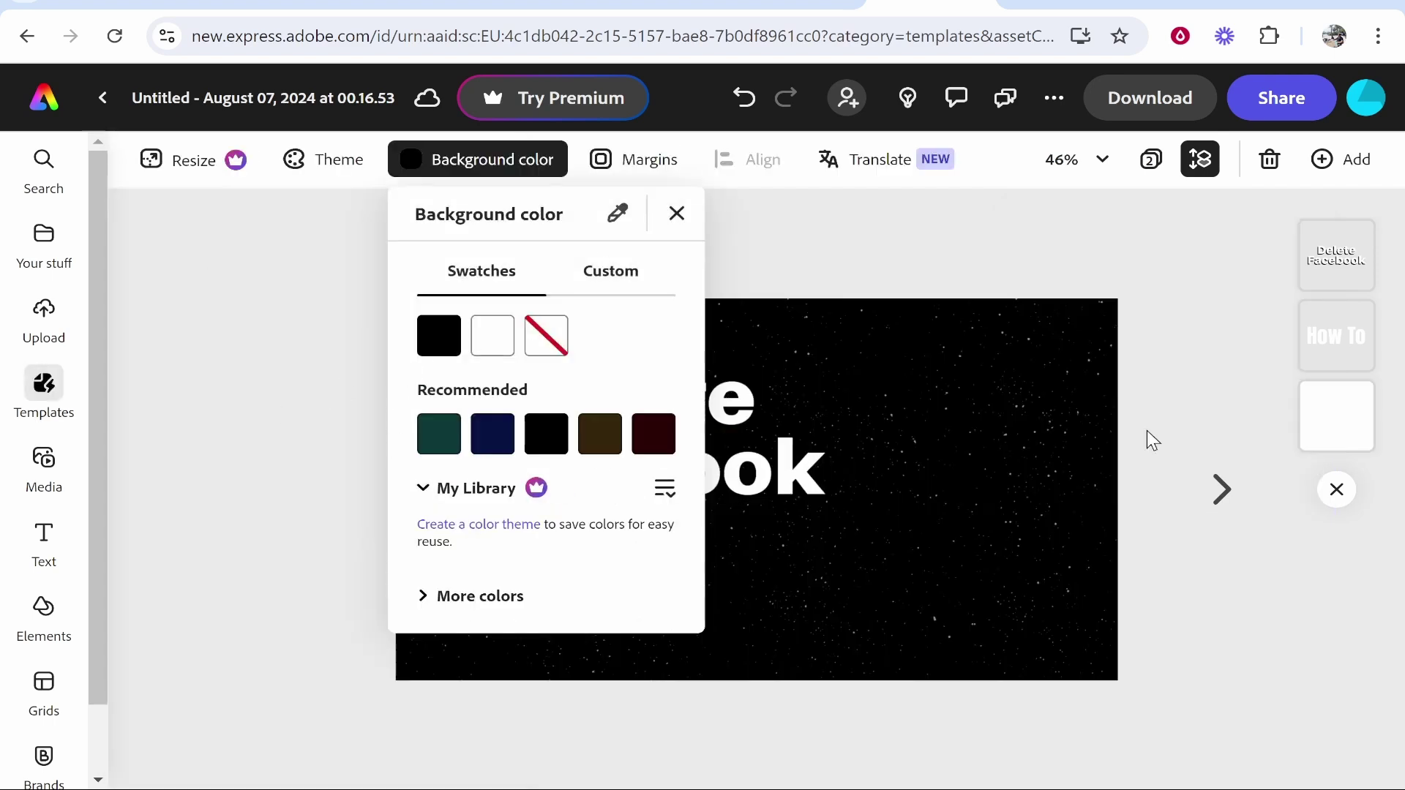
click(944, 290)
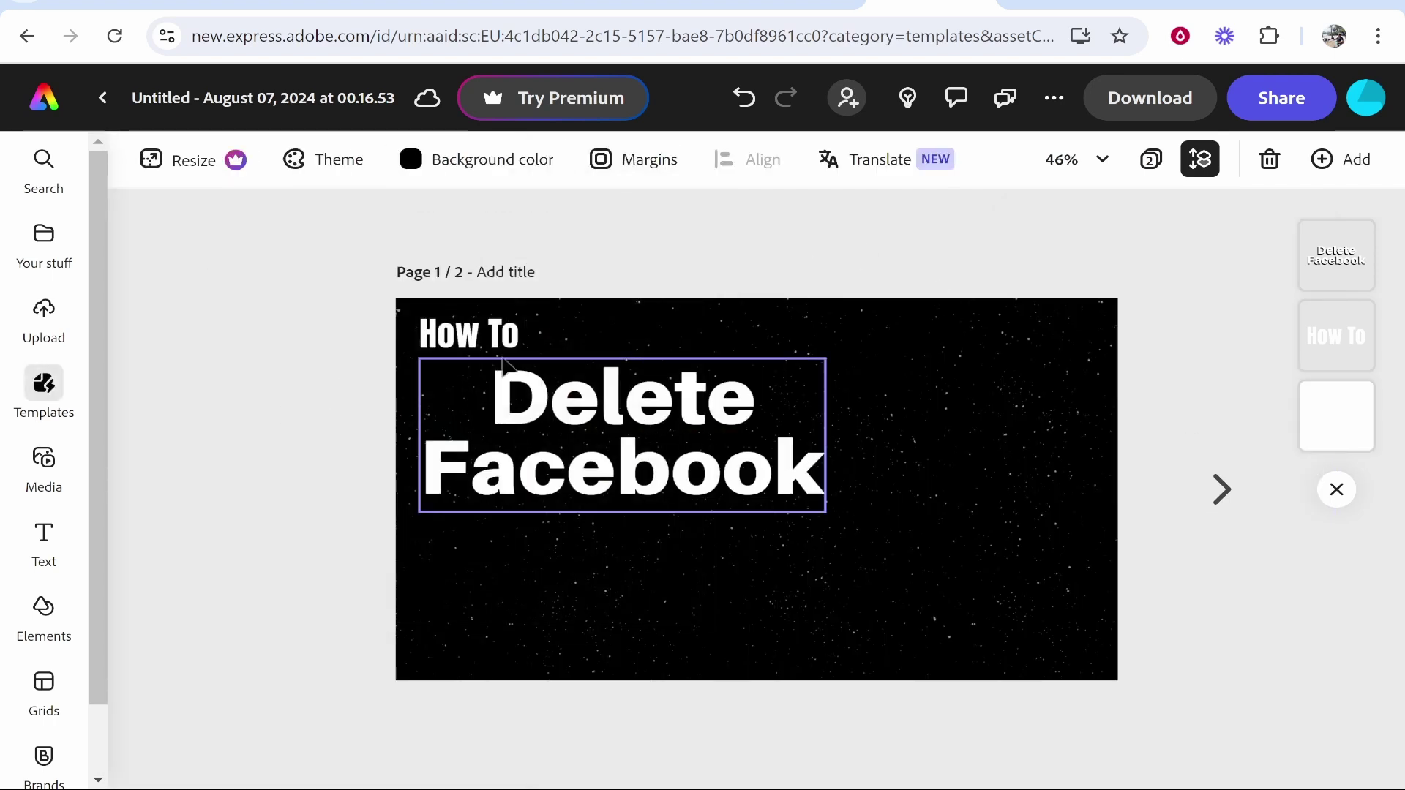
Step: Delete the "How To" text and left-align "Delete Facebook" about midway down the page
click(501, 351)
click(827, 477)
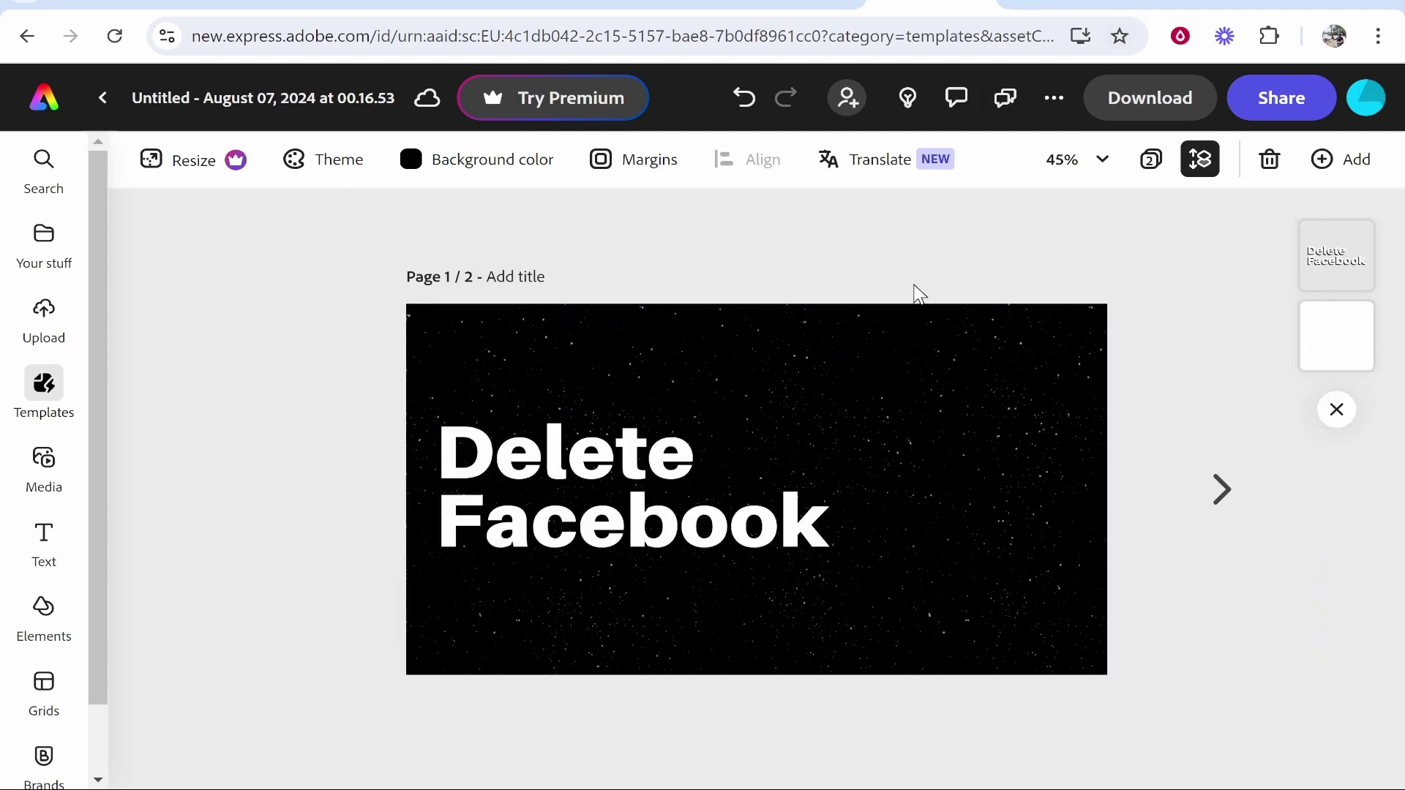
Step: Open Google in a new browser tab and search its images for "facebook png"
key(ctrl+t)
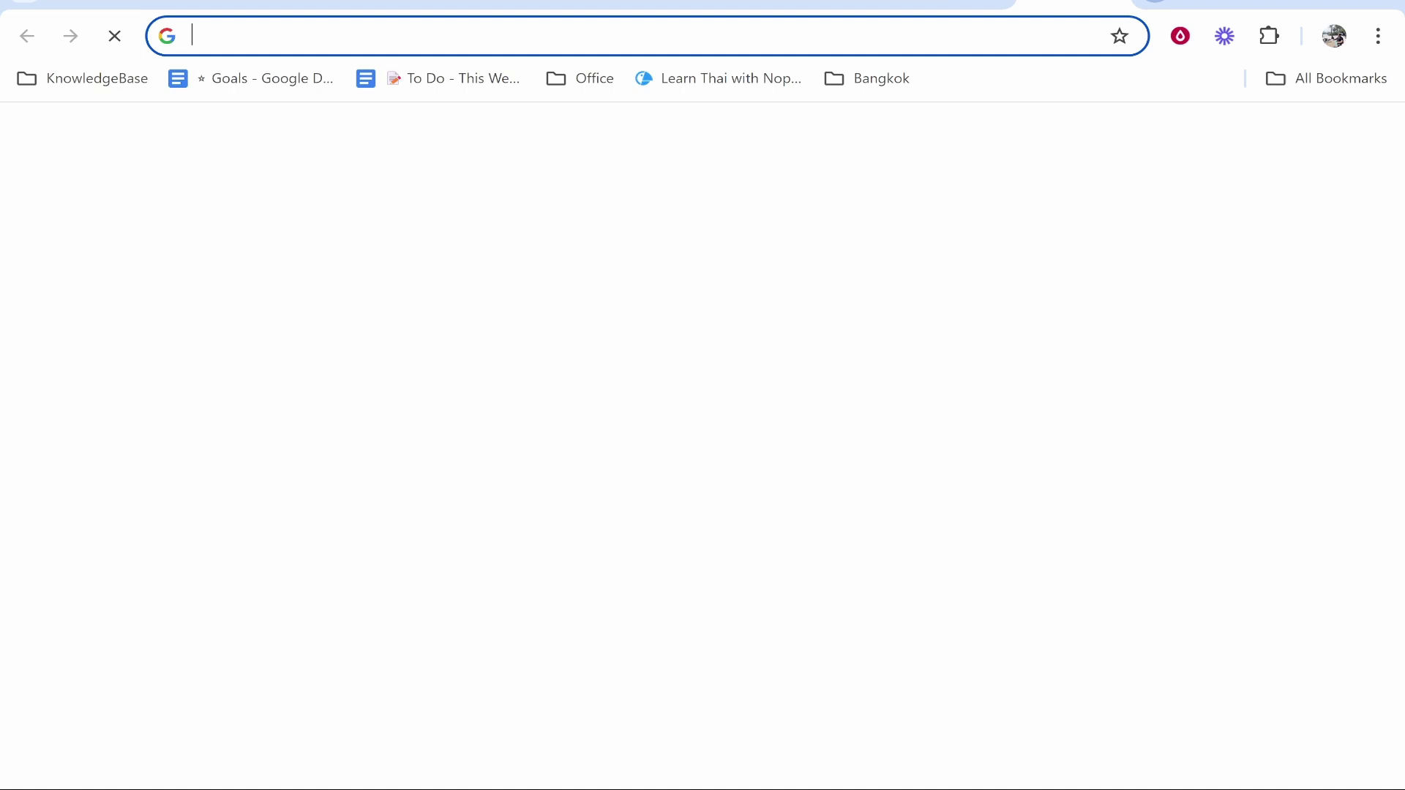
text(google.com)
key(Return)
text(facebook png)
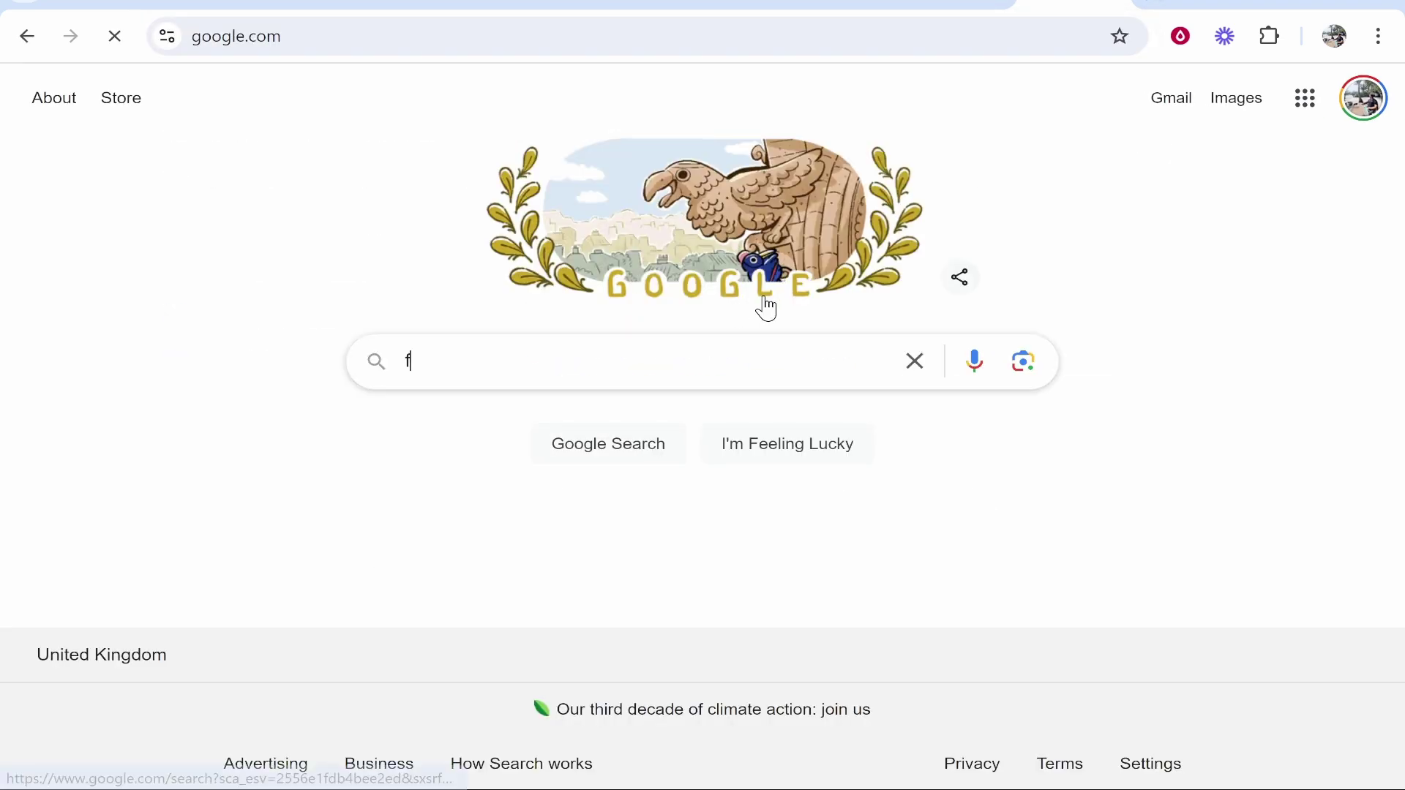
key(Return)
click(138, 191)
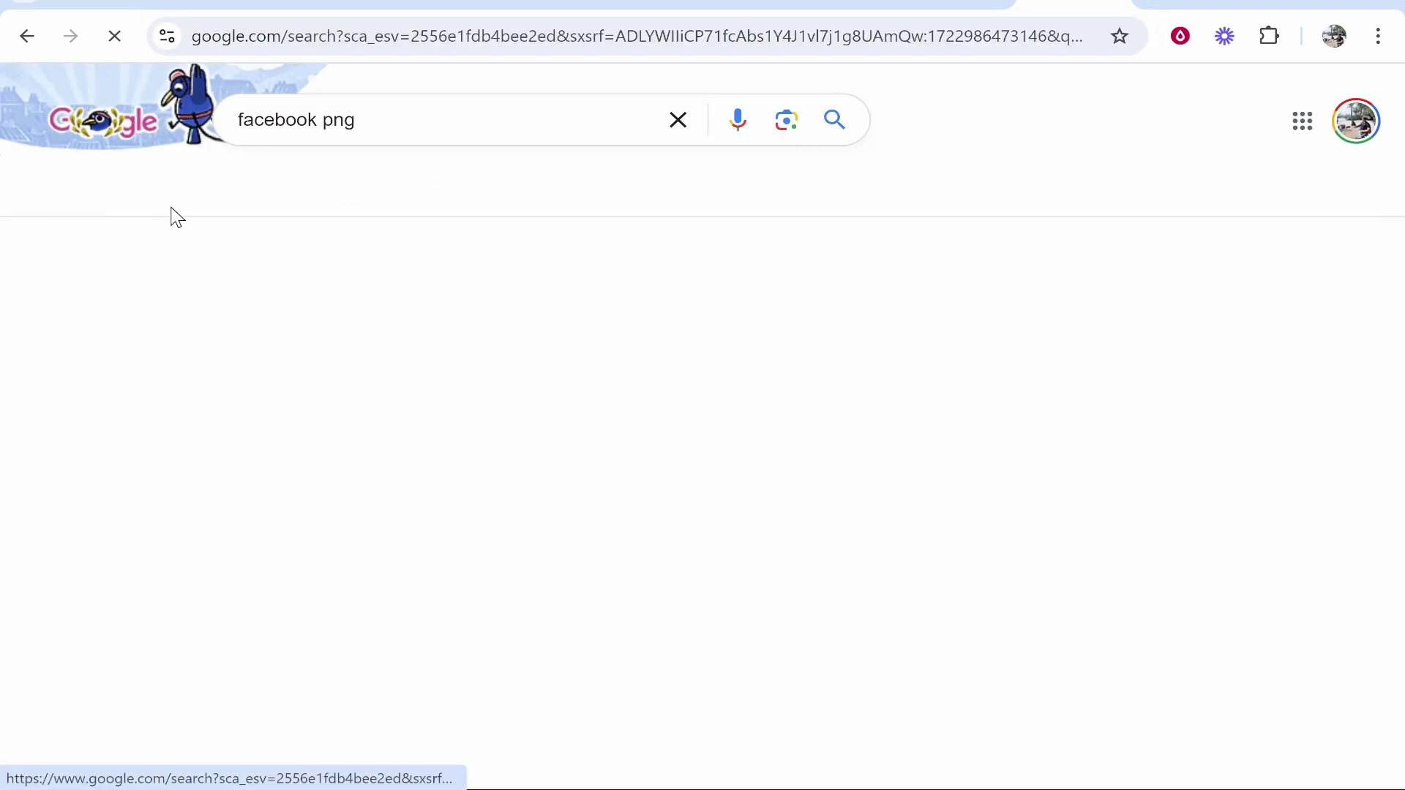
Step: Save the round blue Facebook logo from Wikimedia Commons to the desktop as Facebook_Logo_2023.png
scroll(239, 480, down, 2)
click(211, 344)
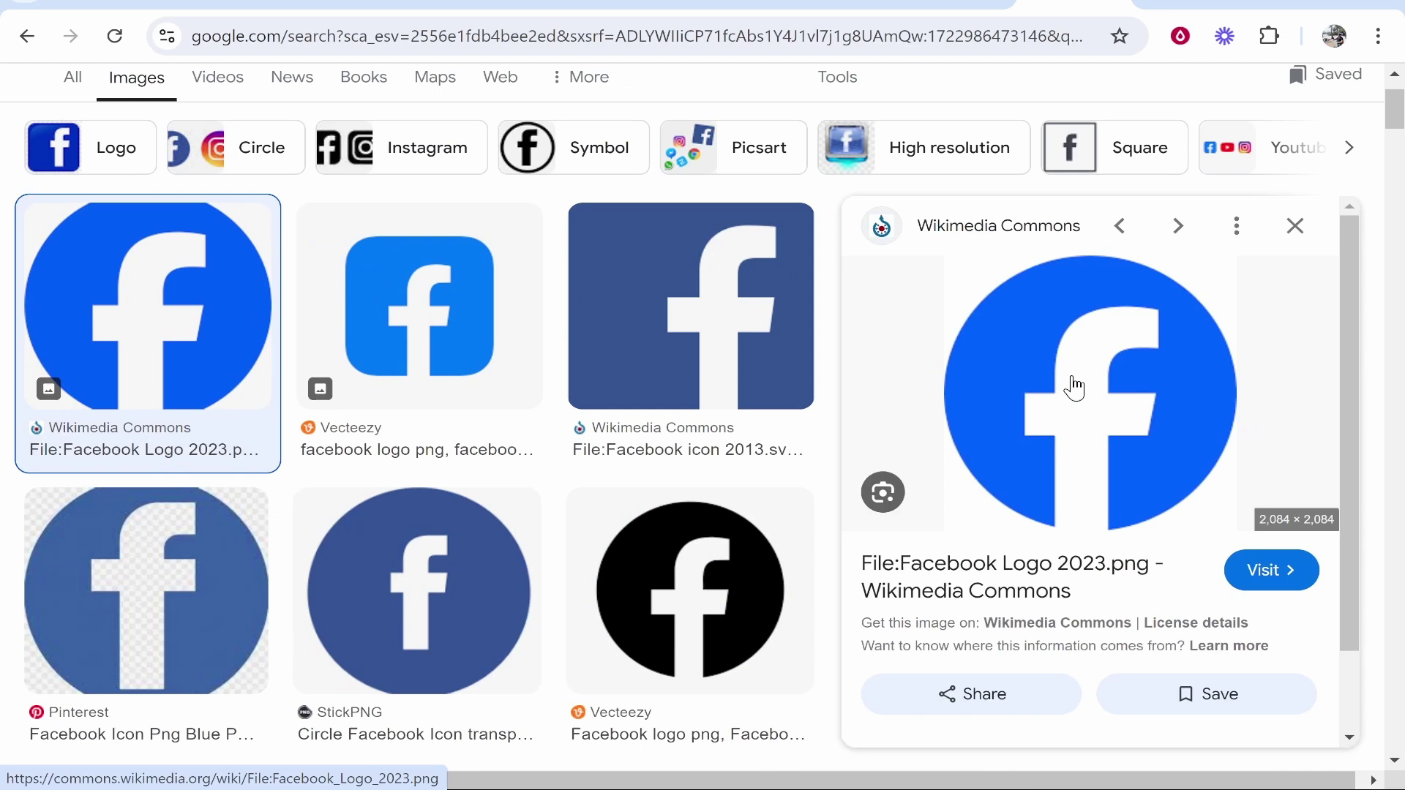
right_click(1073, 382)
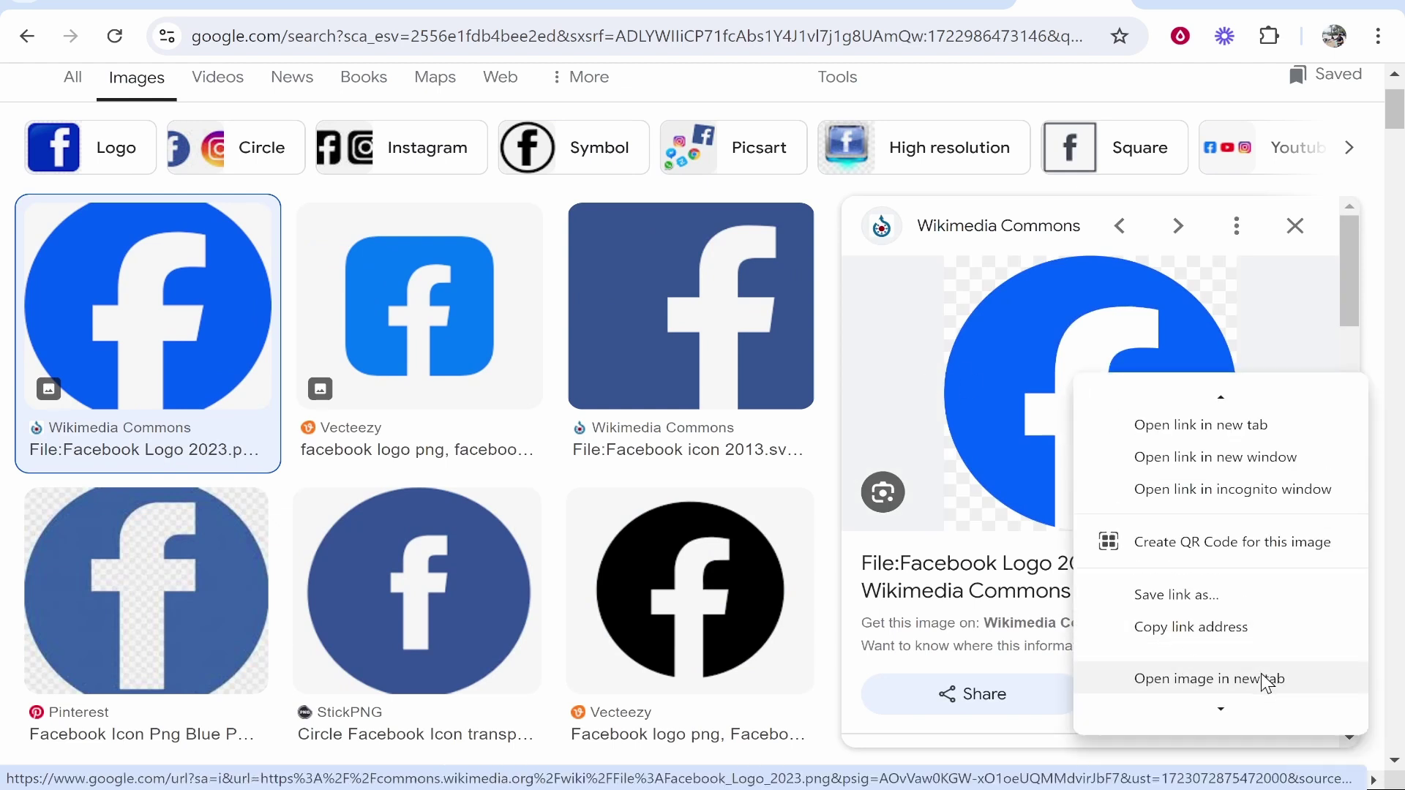
scroll(1271, 674, down, 3)
click(1186, 513)
click(732, 480)
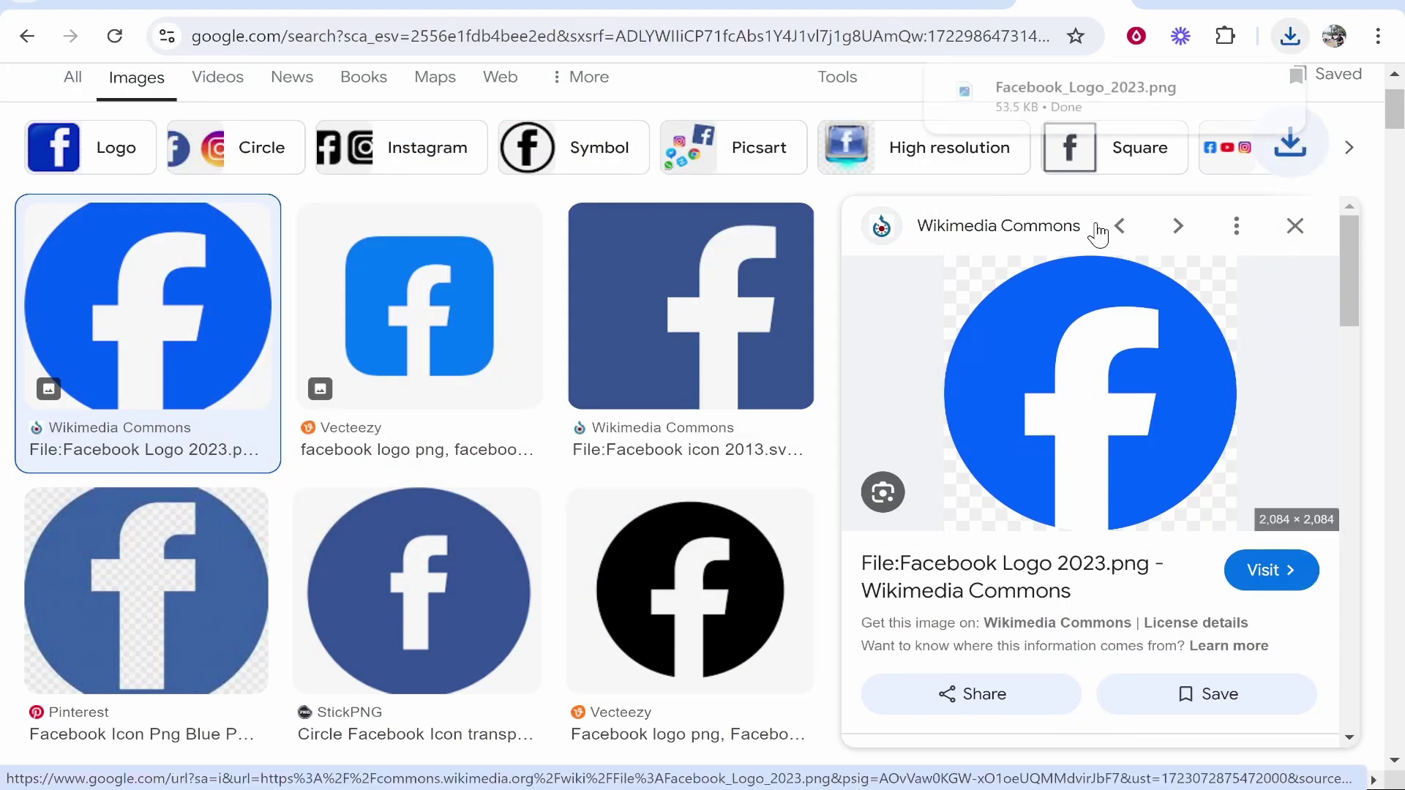
Step: Switch back to Adobe Express, upload Facebook_Logo_2023 from the desktop and place the logo in the canvas's upper-right area
click(832, 3)
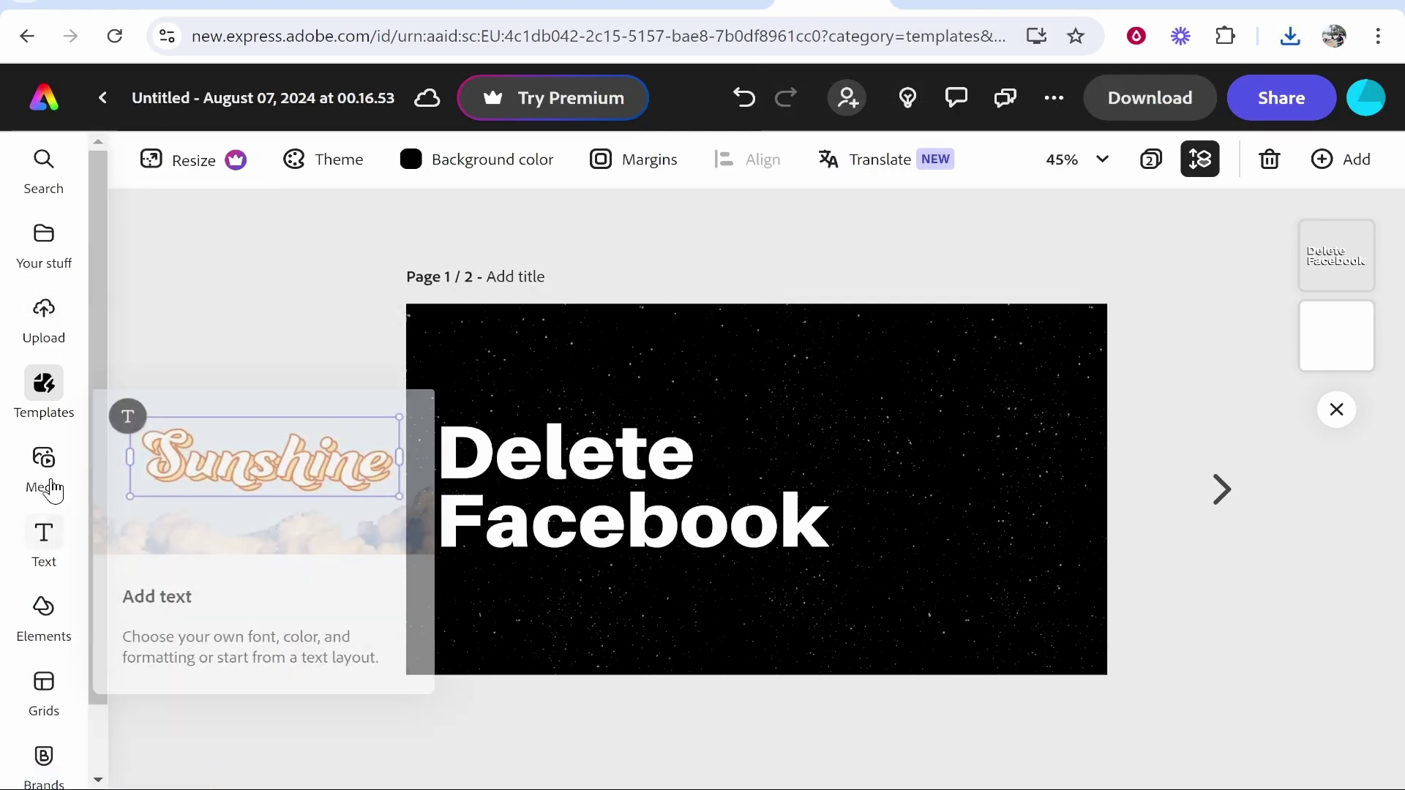
click(44, 468)
click(267, 283)
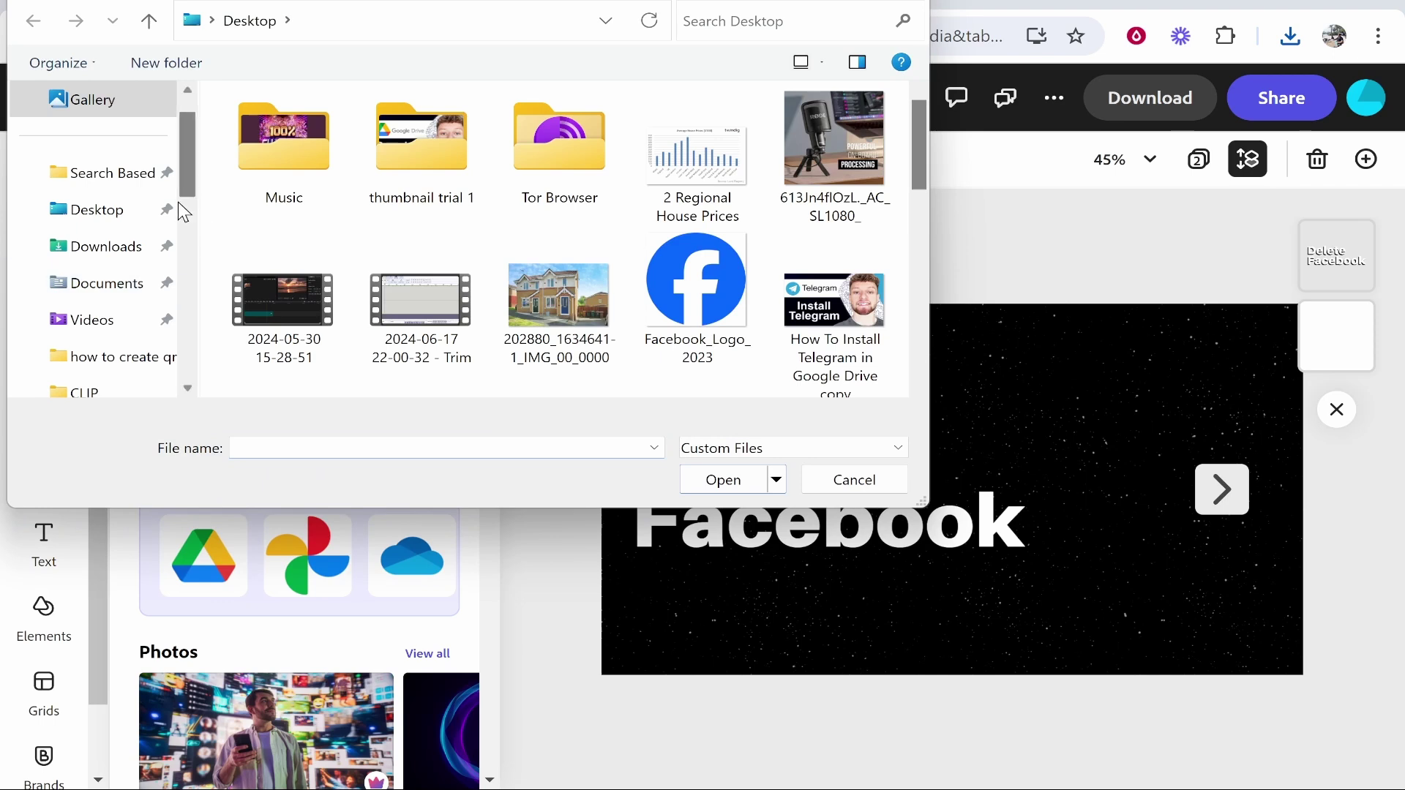
scroll(770, 348, down, 5)
scroll(770, 348, up, 3)
double_click(708, 313)
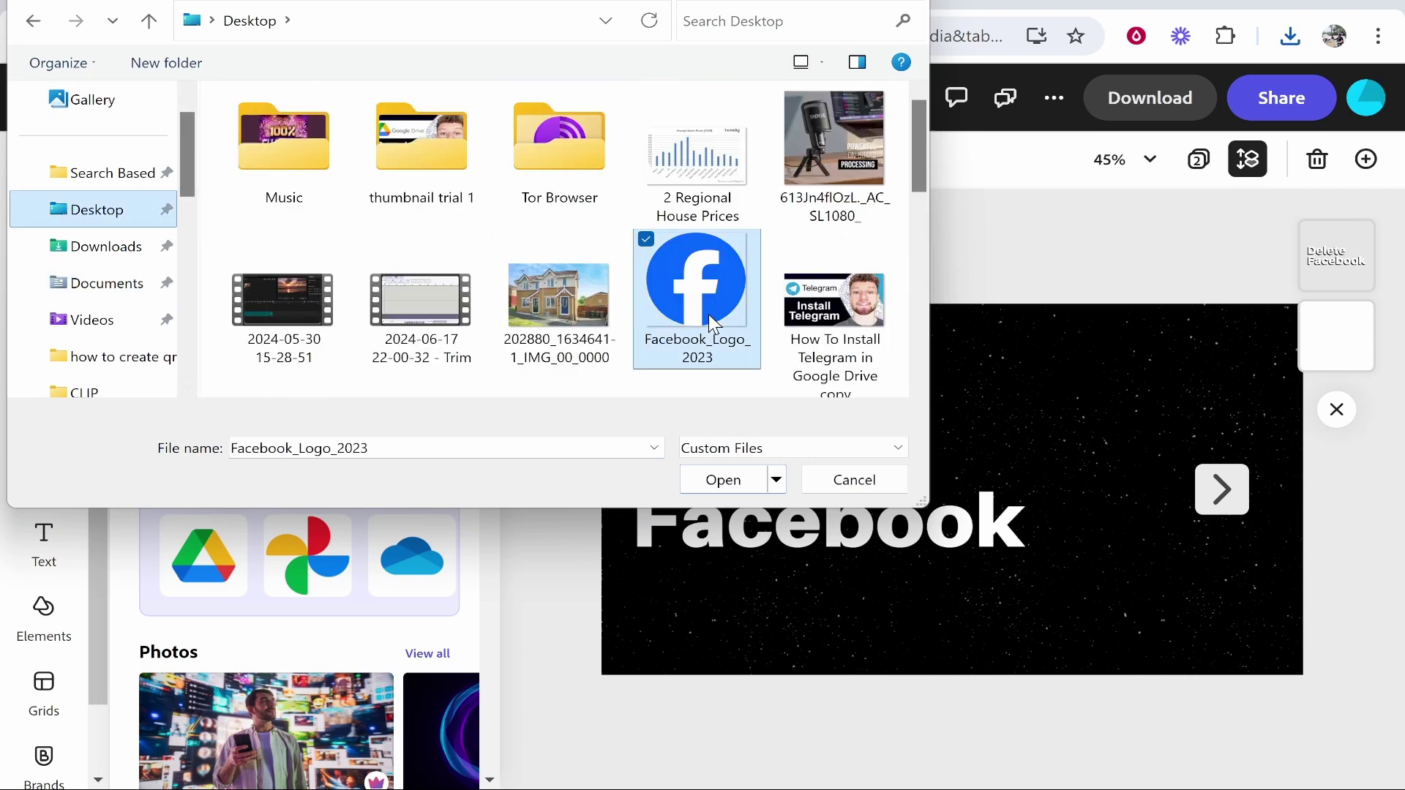
drag(1084, 336, 1198, 374)
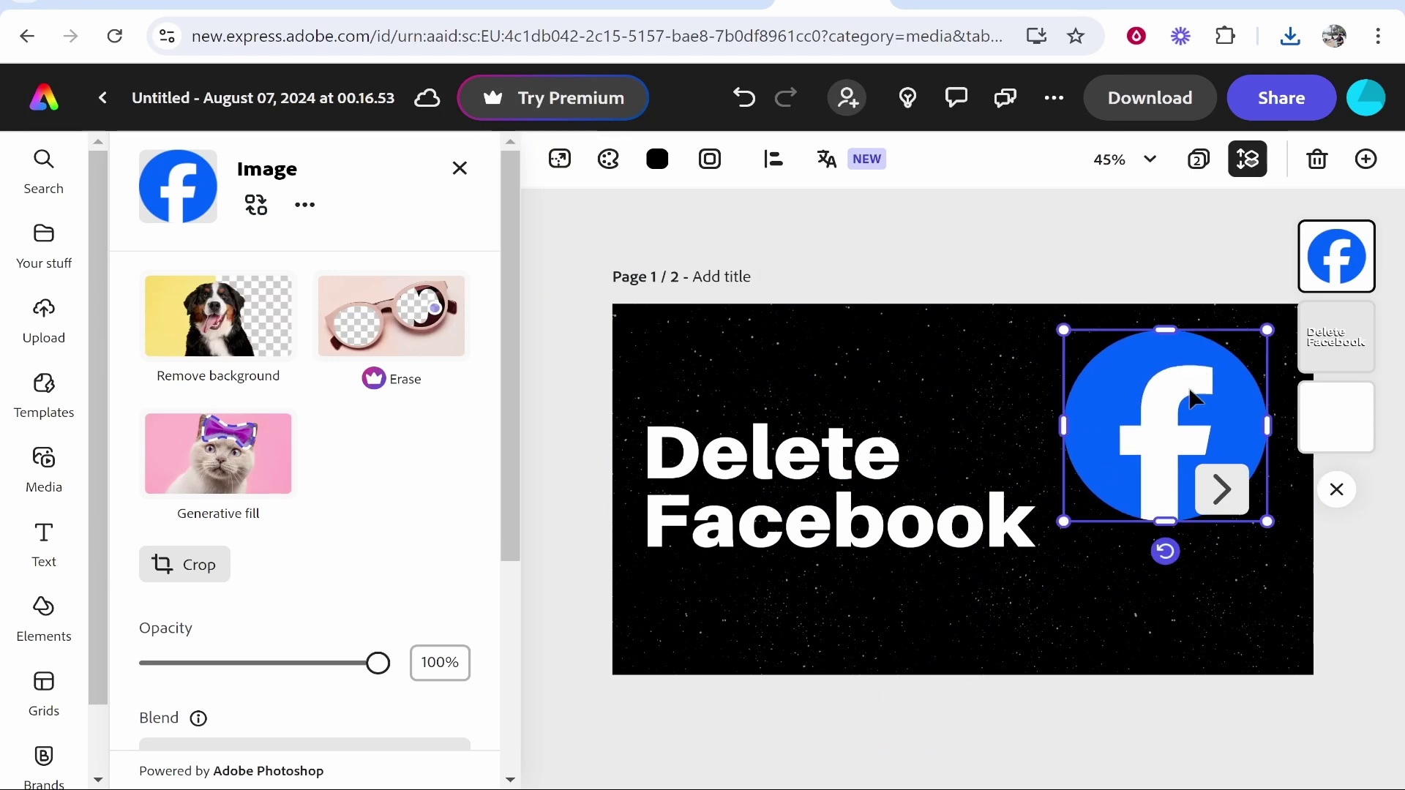
click(872, 621)
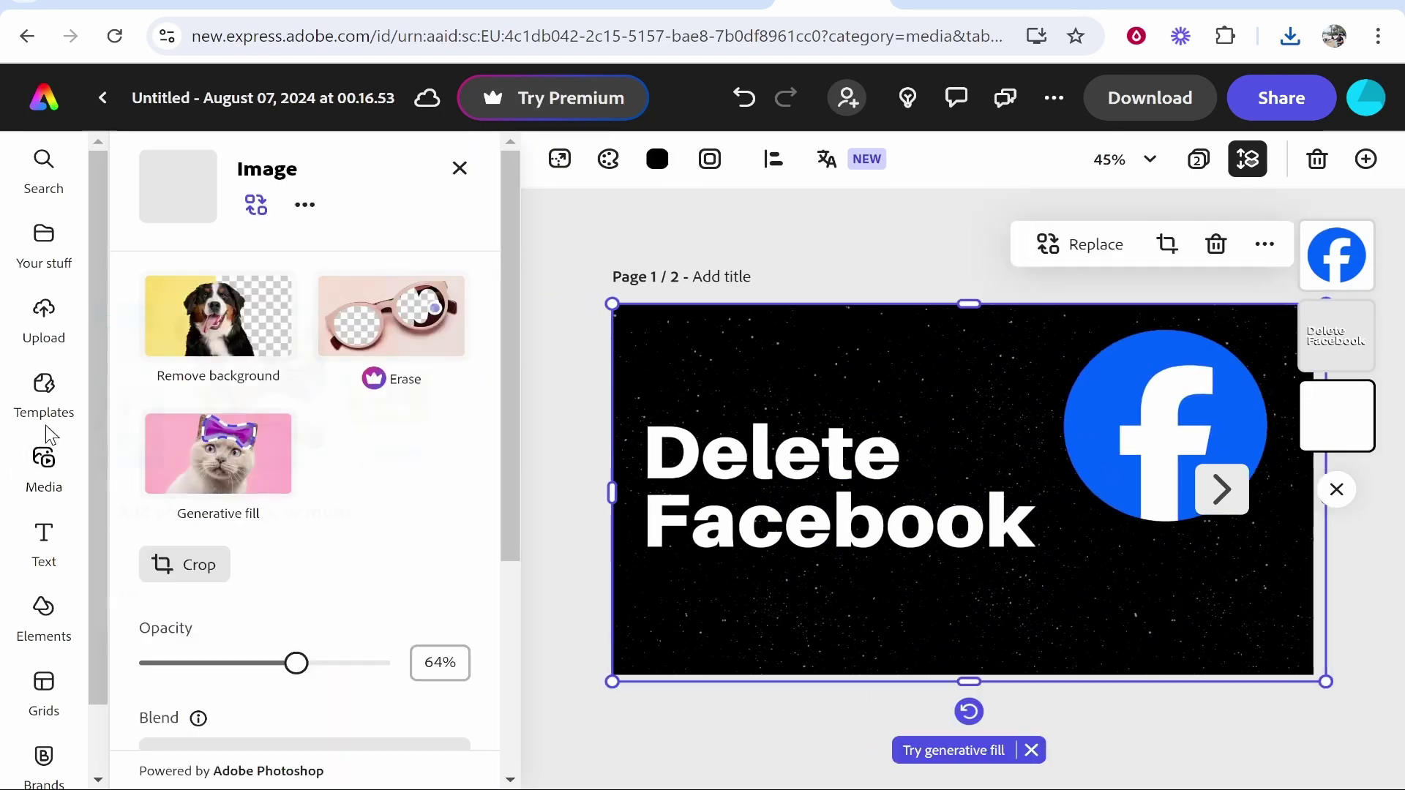
Step: Browse the YouTube thumbnail templates and open the blue "how to budget" template as a separate design
click(1337, 489)
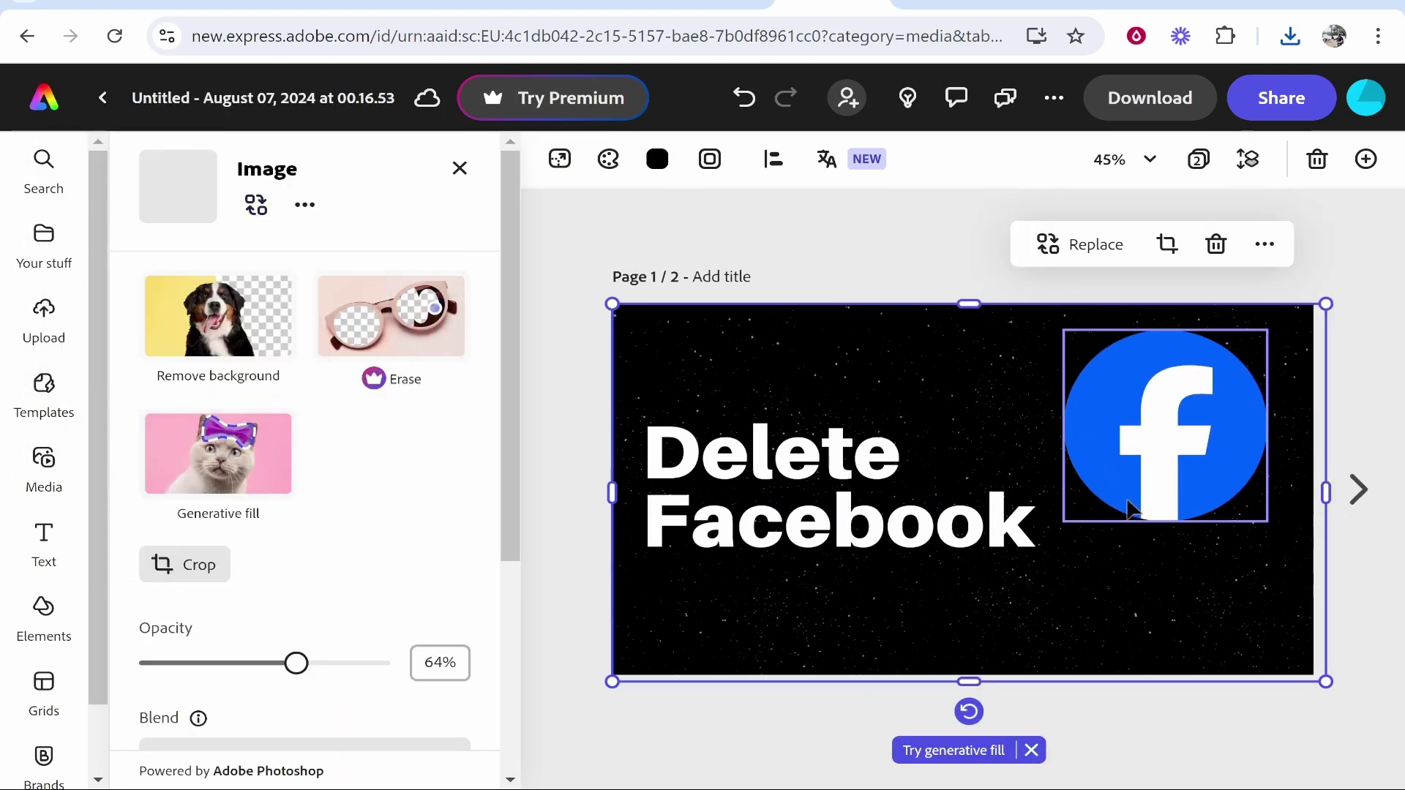
click(1402, 439)
click(881, 622)
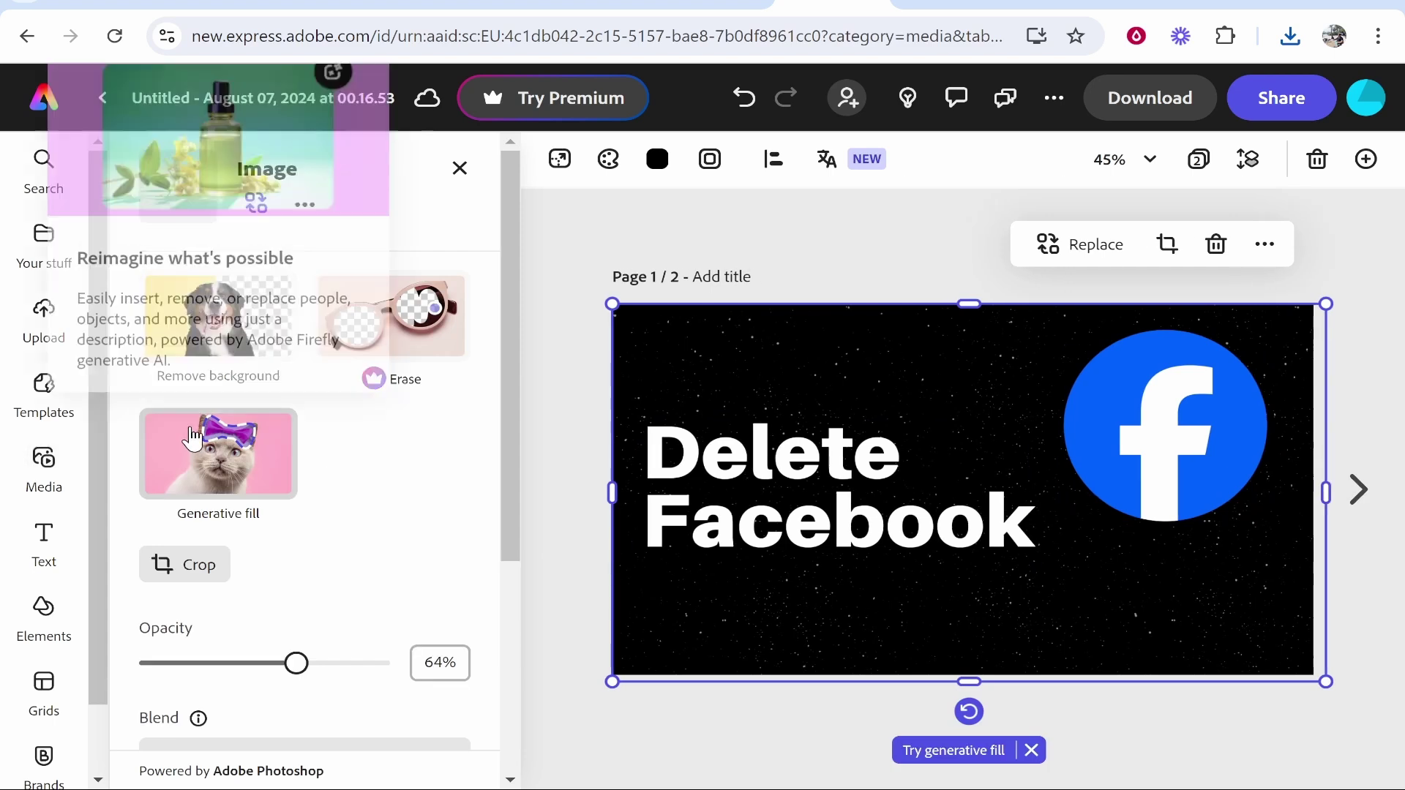
click(44, 410)
scroll(265, 626, down, 8)
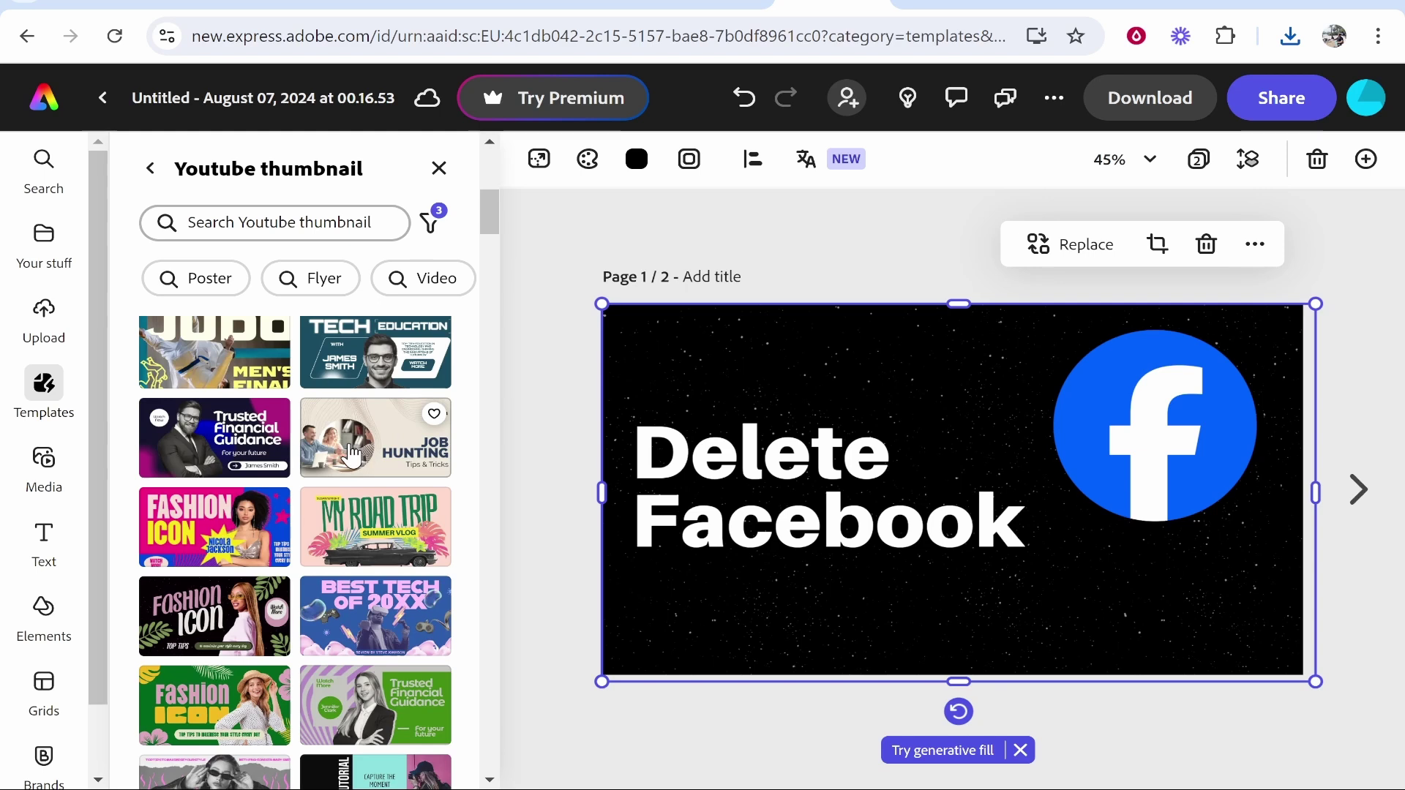
scroll(352, 459, down, 6)
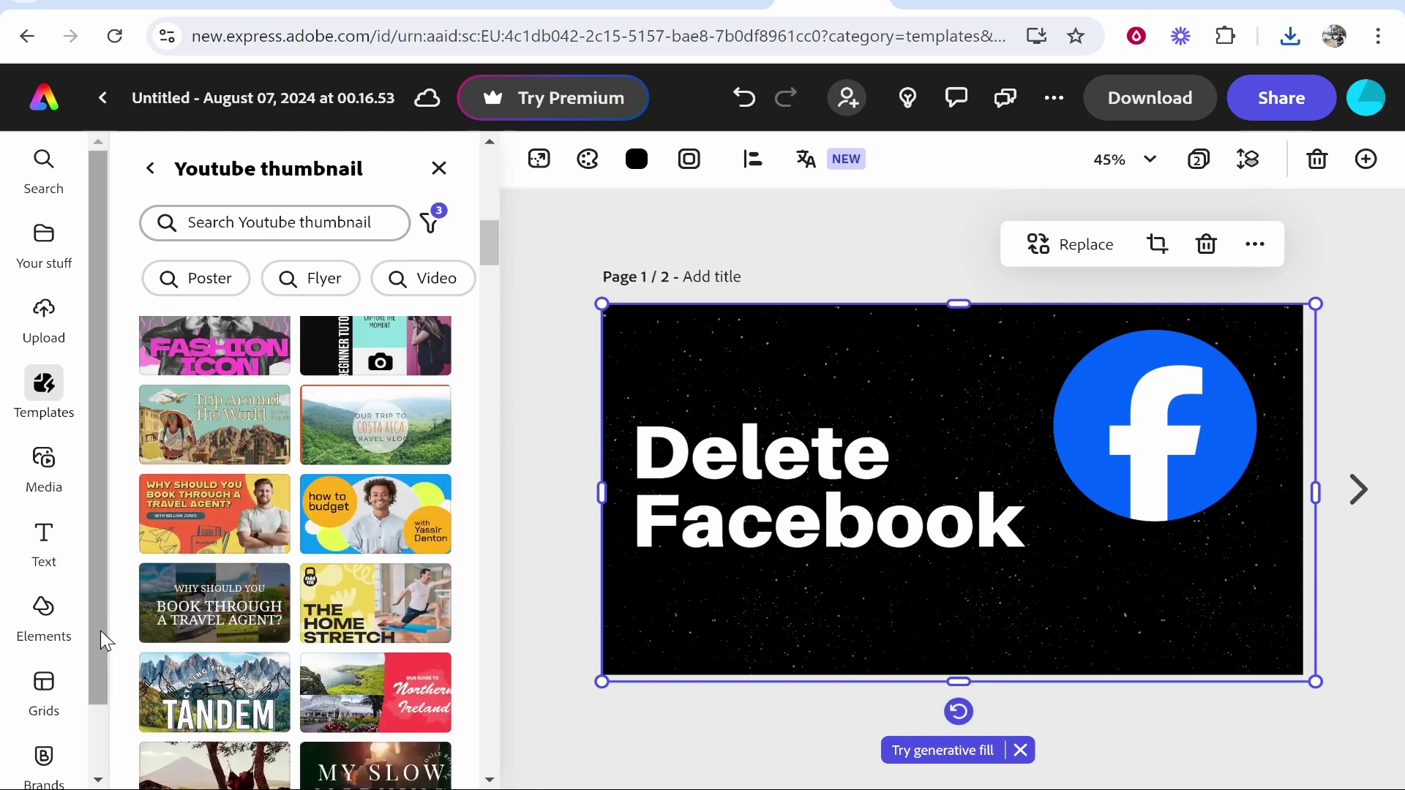
click(330, 521)
click(1002, 293)
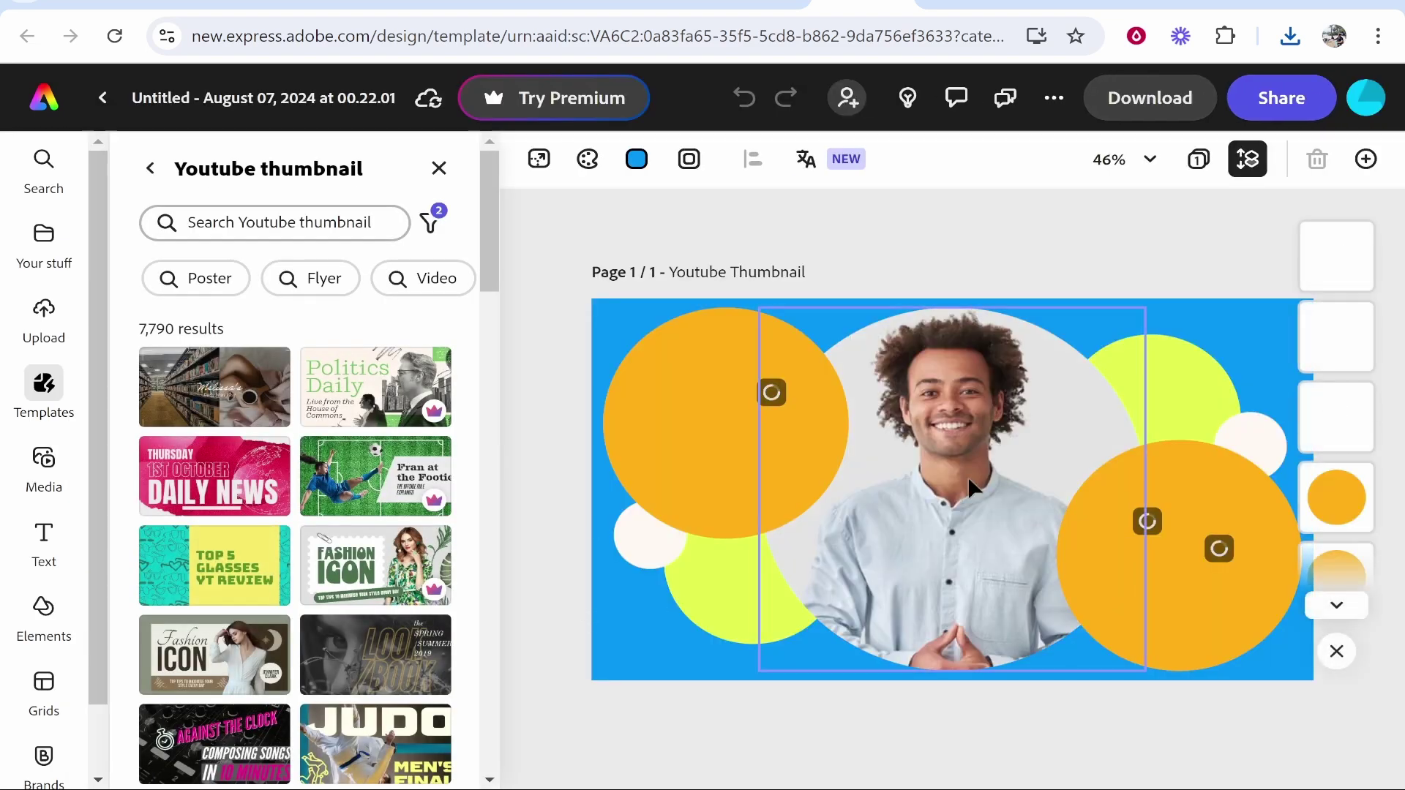
Step: Try deleting the central portrait photo from the "how to budget" design, and undo the deletion
click(714, 425)
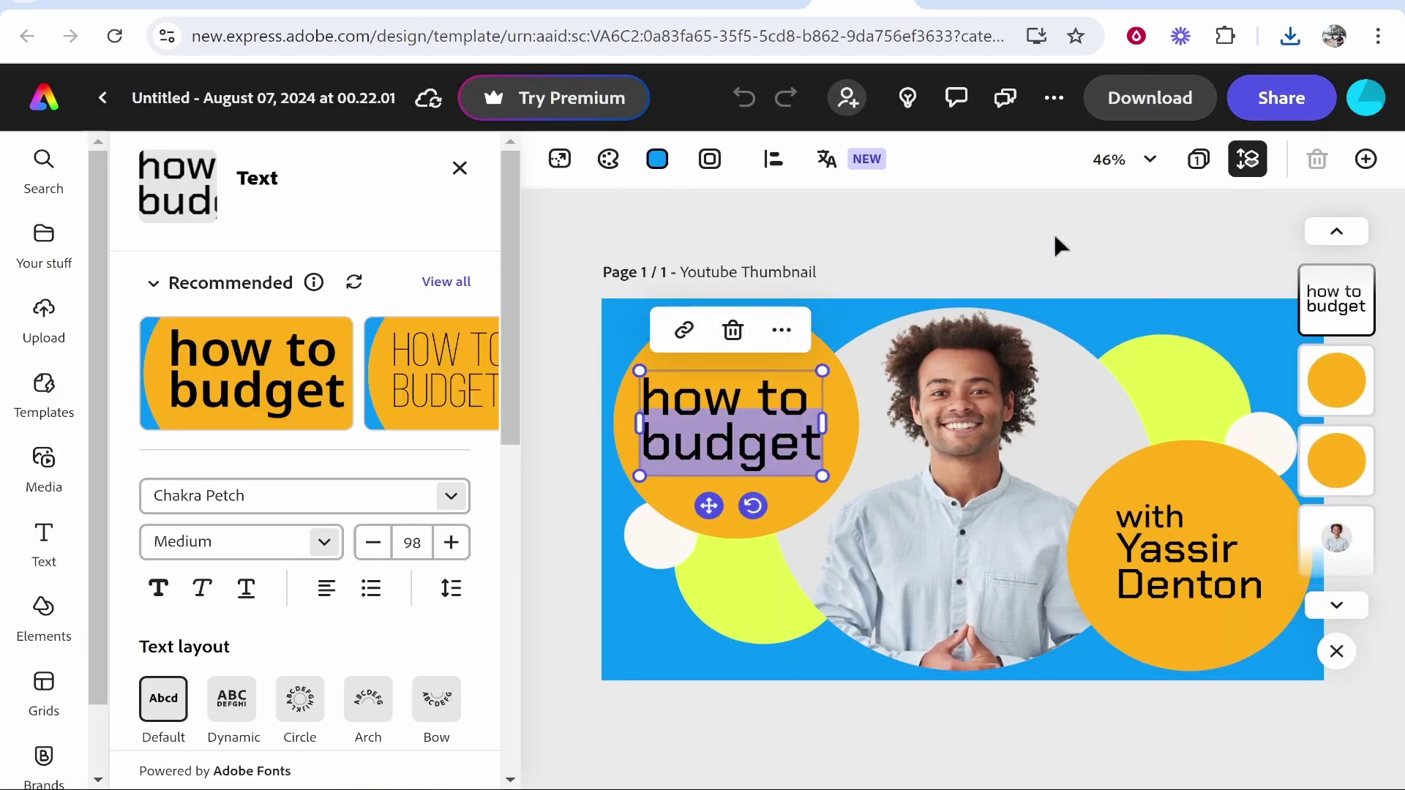
click(1051, 357)
key(Delete)
key(ctrl+z)
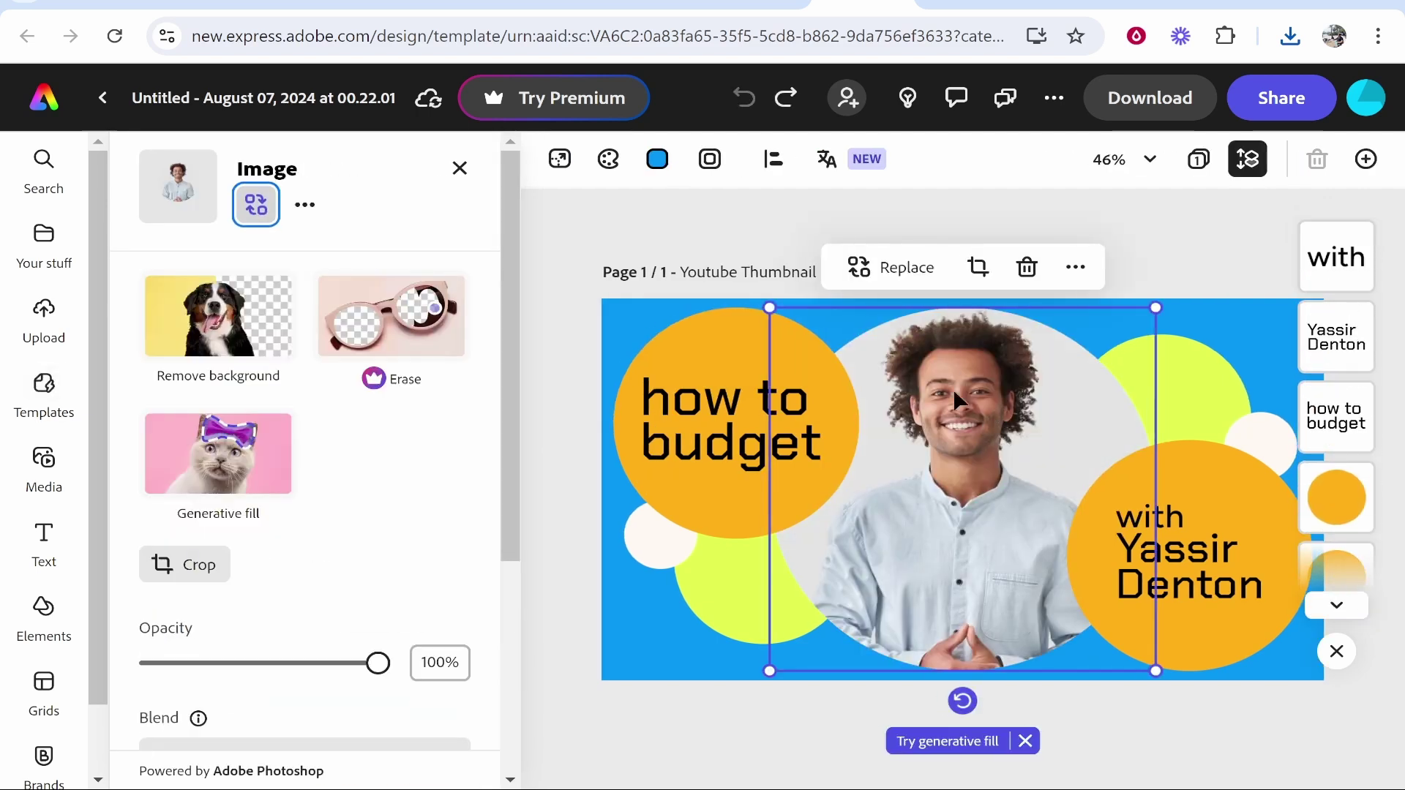
click(1237, 230)
Step: Look through more YouTube thumbnail templates, and view Canva's home page before returning to Adobe Express
scroll(408, 504, down, 20)
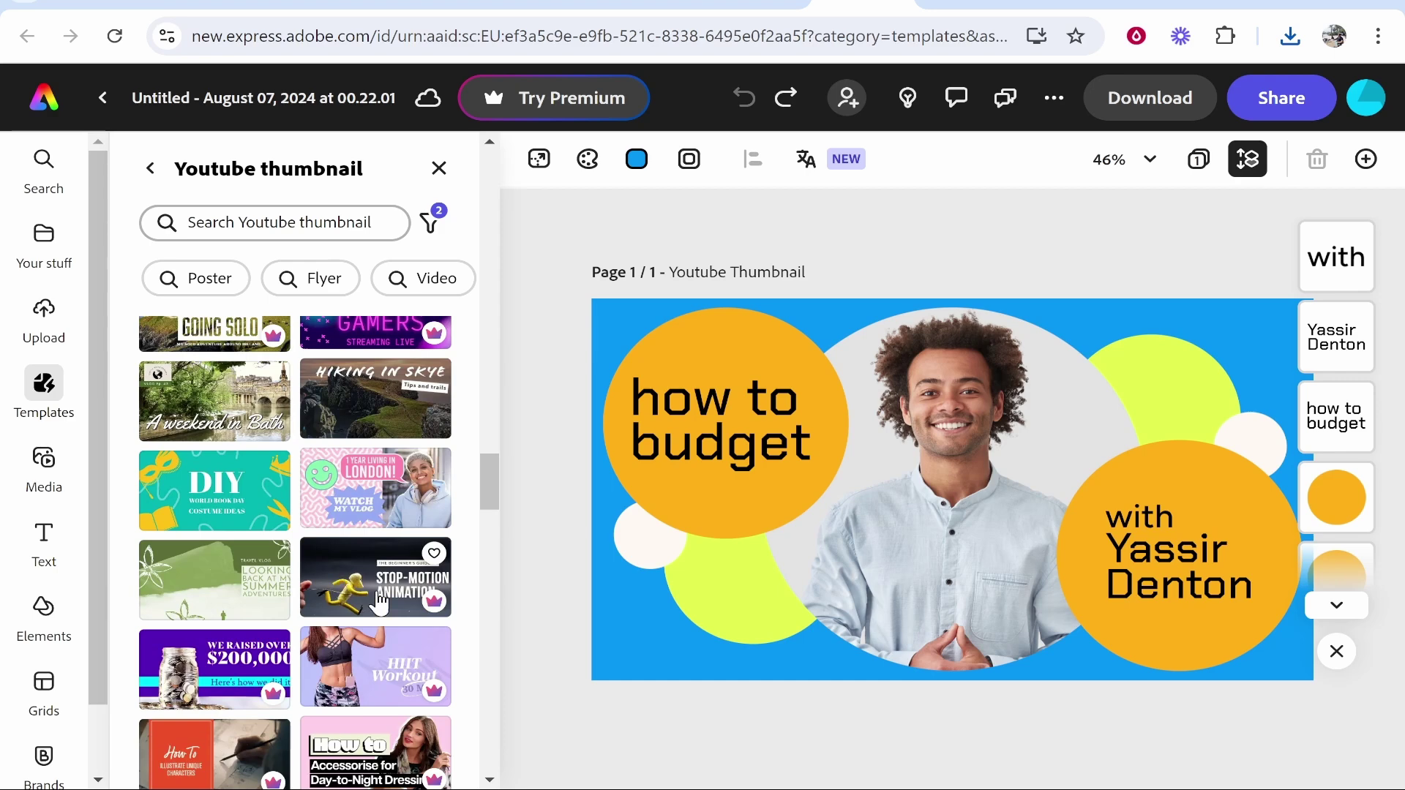
click(971, 3)
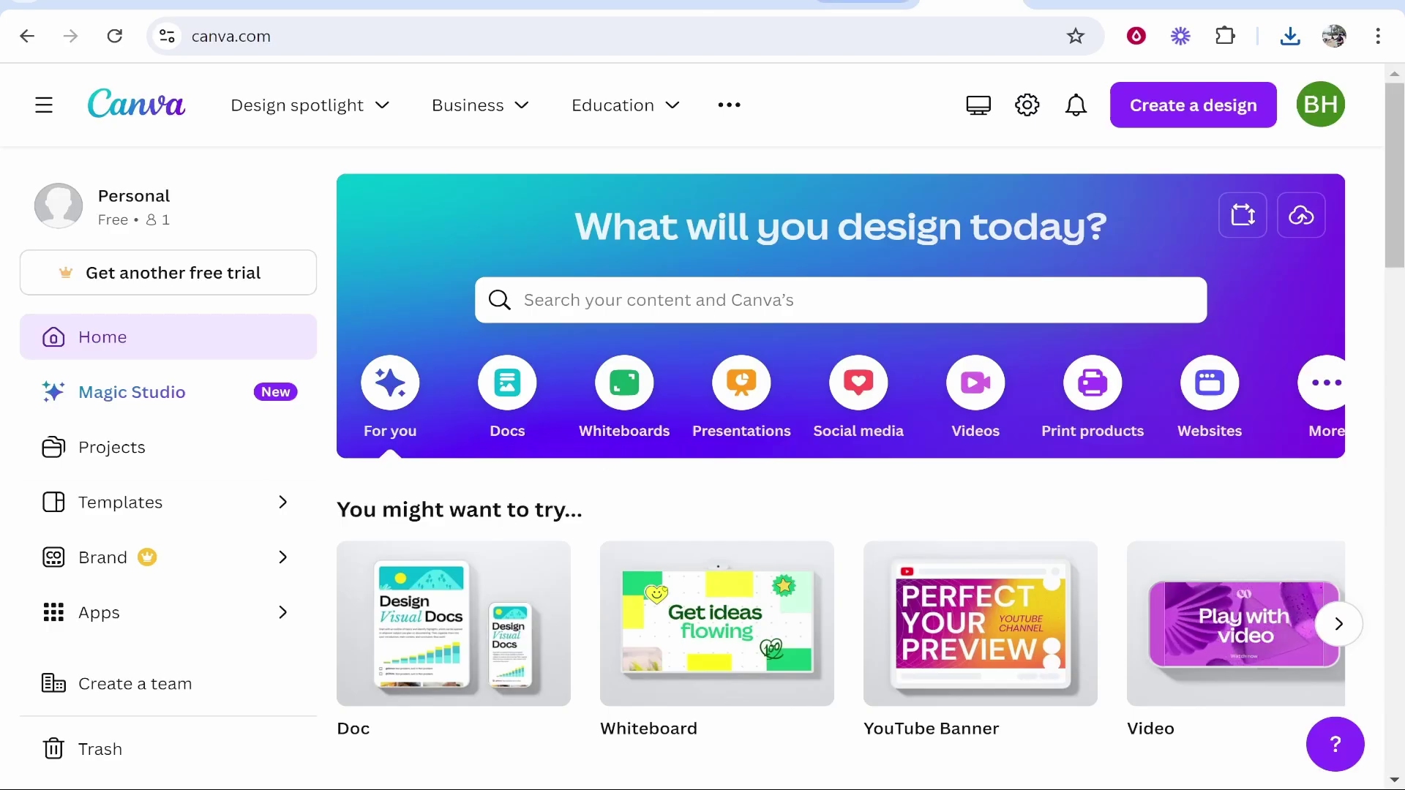
key(ctrl+shift+Tab)
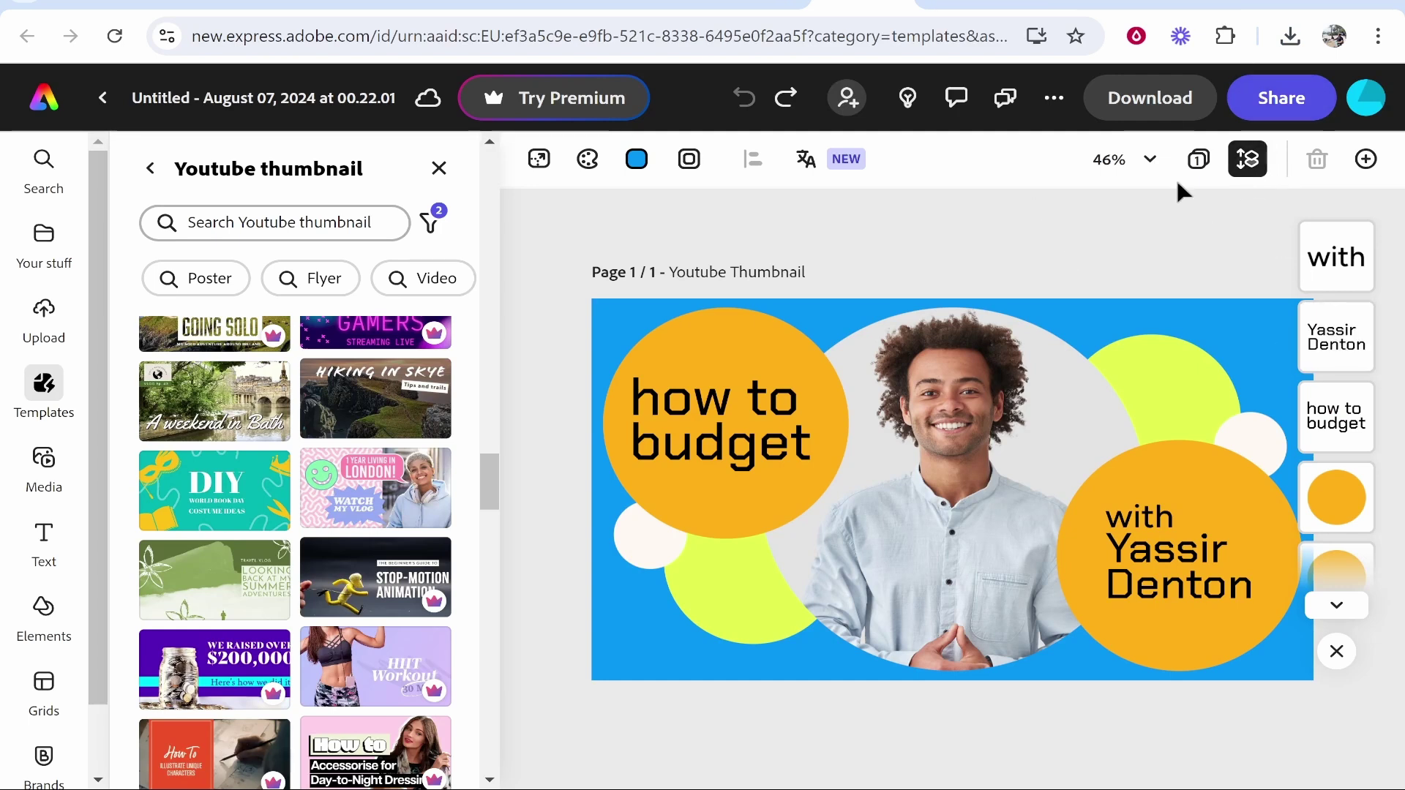
Step: Download the "how to budget" thumbnail as a PNG, inspect the downloaded image and close it along with the download notice
click(1175, 99)
click(1138, 343)
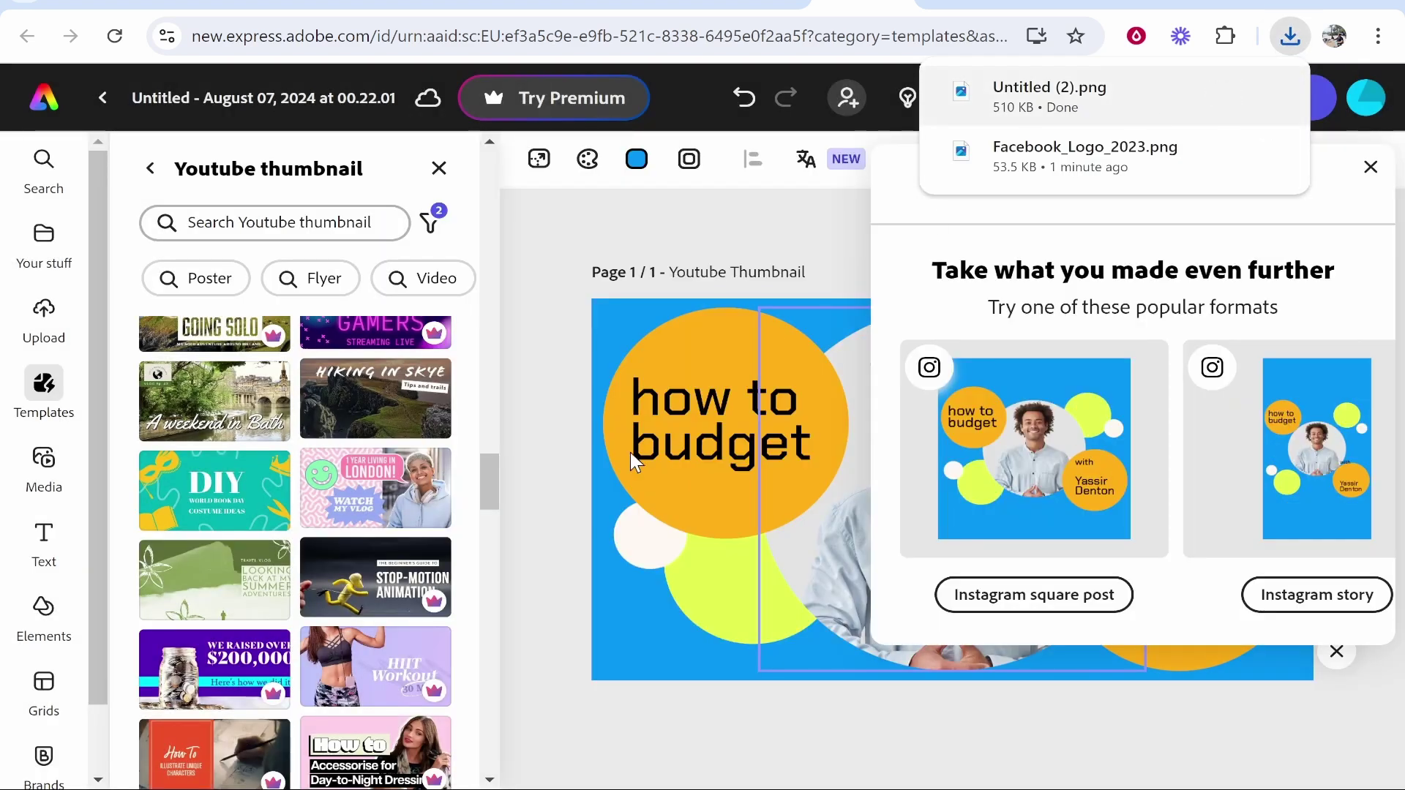
scroll(748, 434, up, 3)
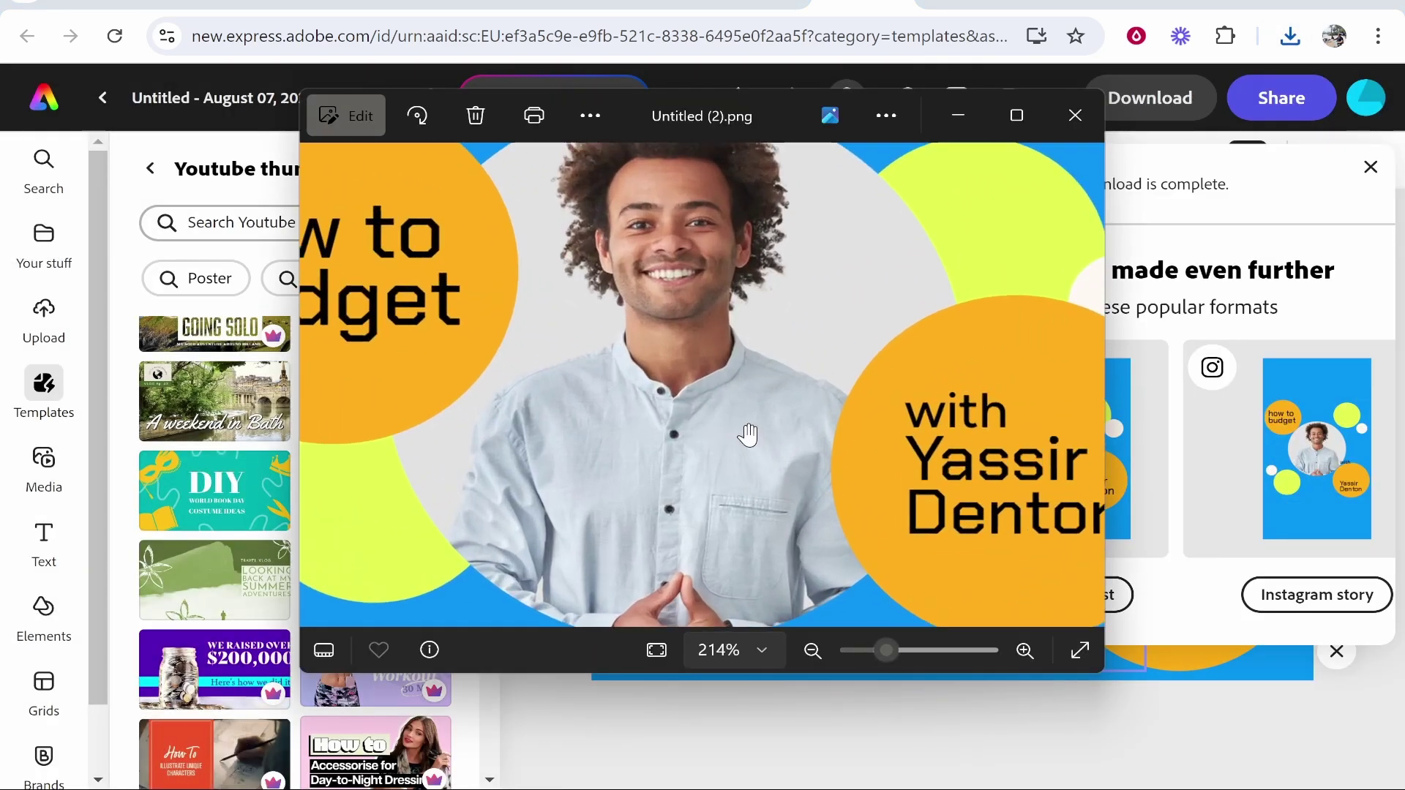
scroll(748, 435, down, 3)
click(1077, 114)
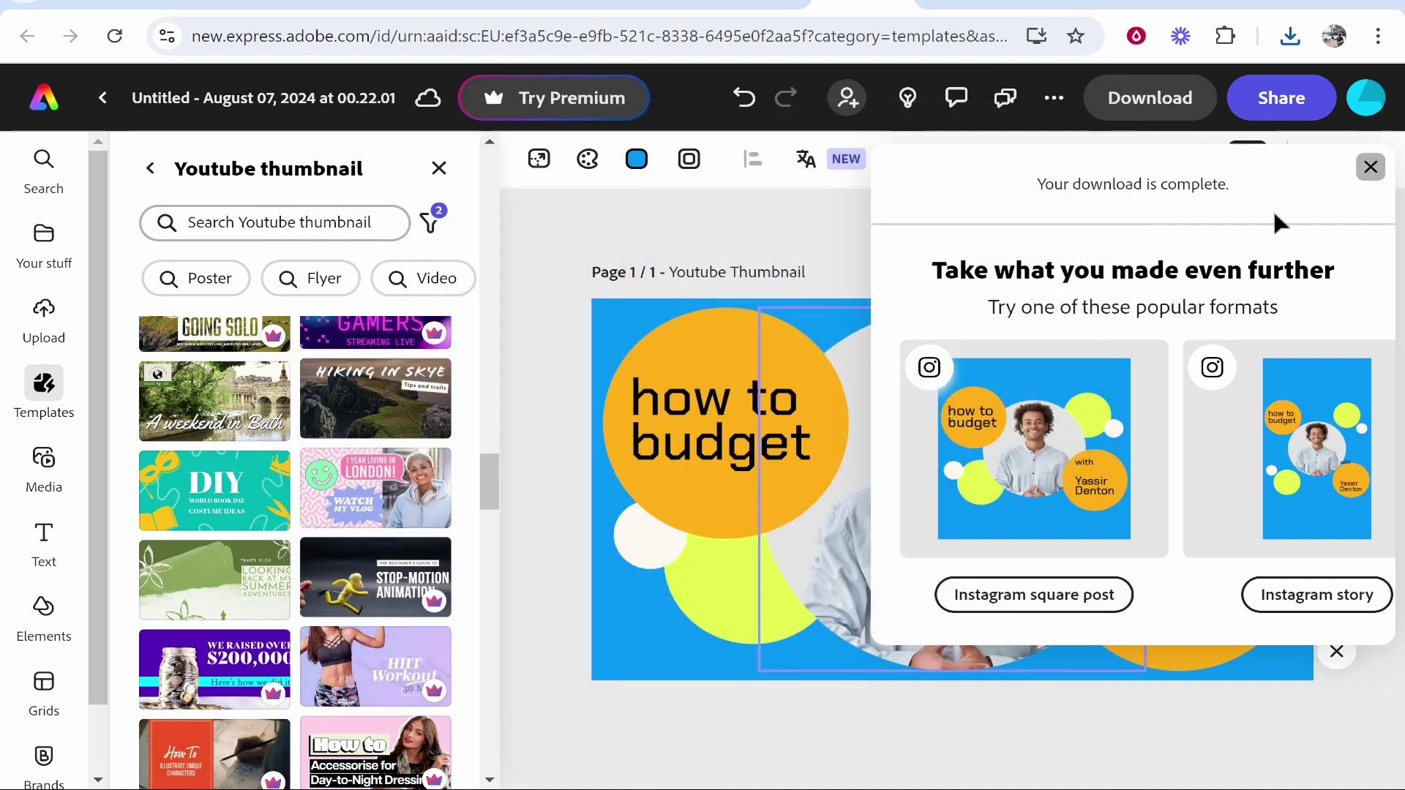
key(Escape)
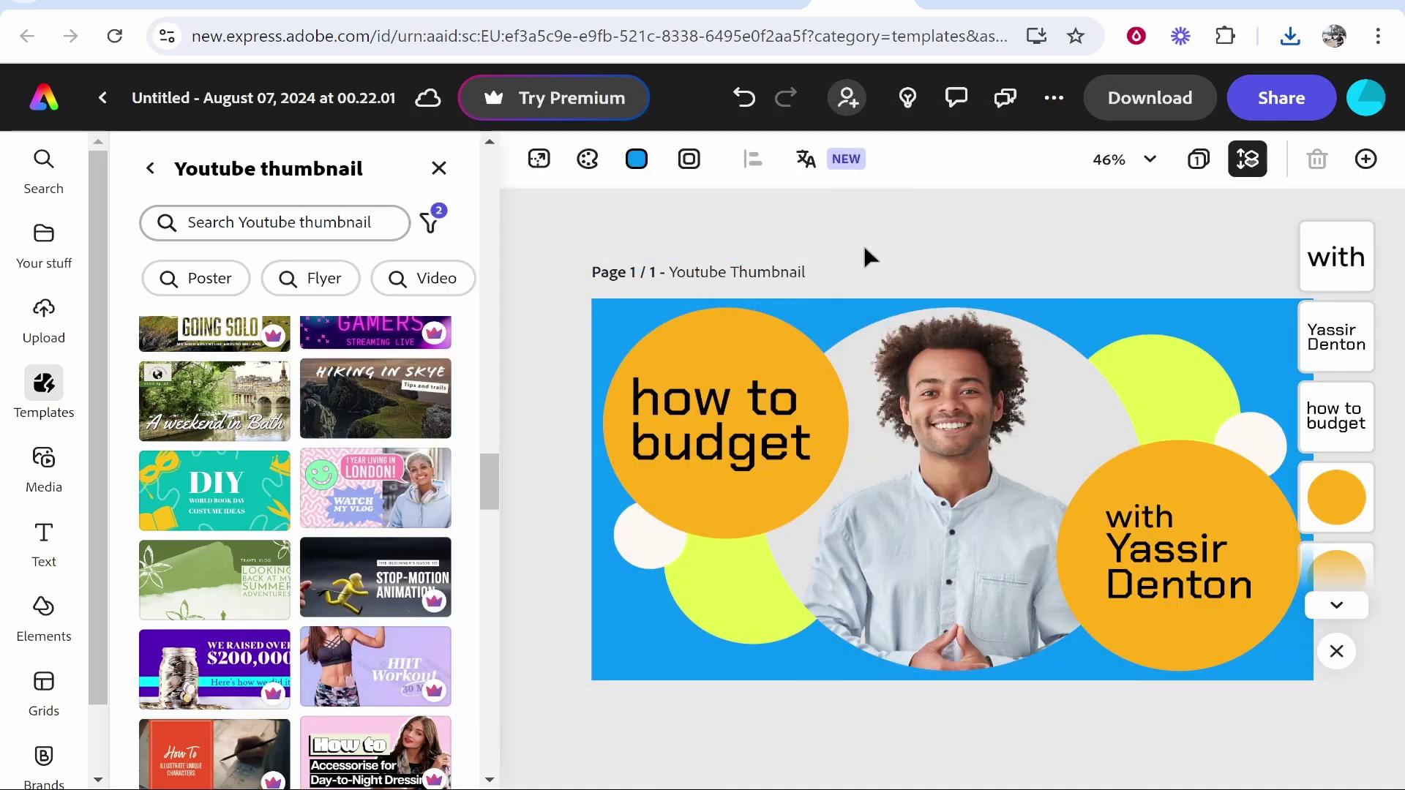